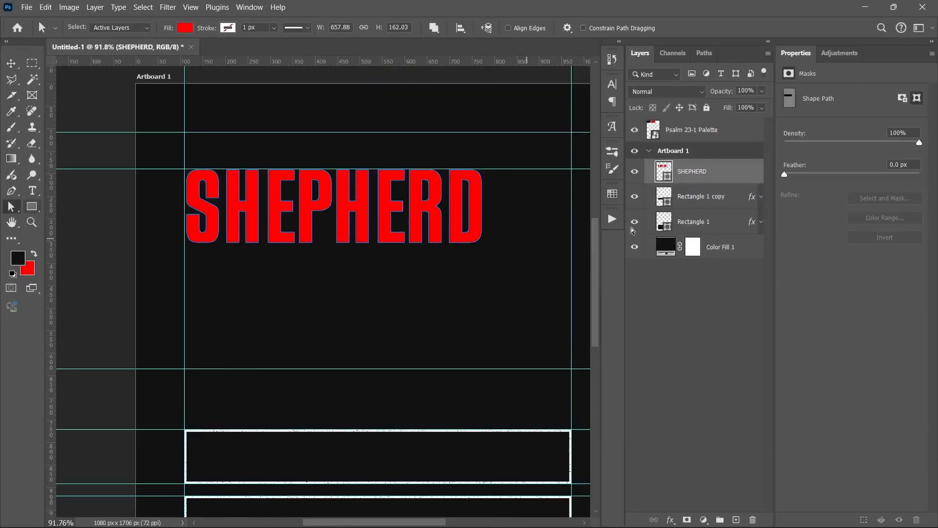
pyautogui.moveTo(163, 226); pyautogui.dragTo(515, 289)
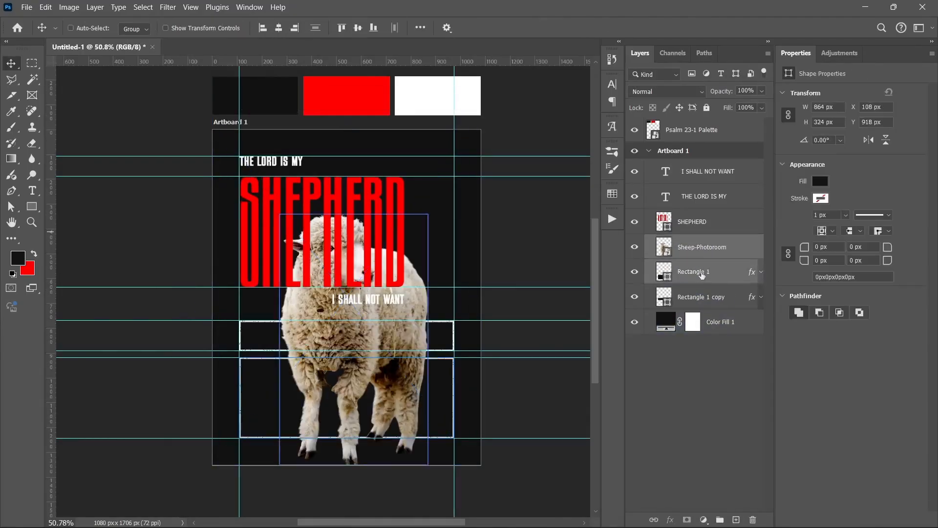
pyautogui.moveTo(373, 244); pyautogui.dragTo(373, 391)
pyautogui.press('Return')
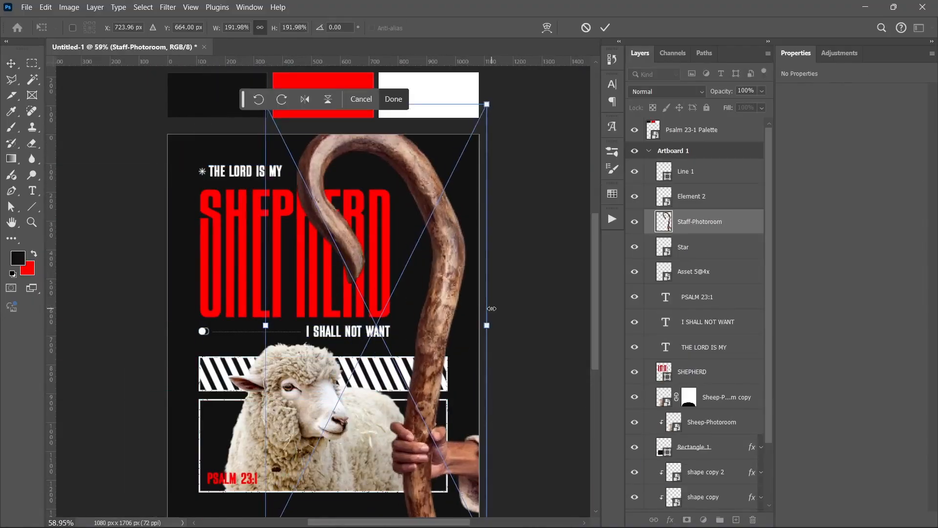
pyautogui.press('Return')
pyautogui.moveTo(703, 222); pyautogui.dragTo(714, 236)
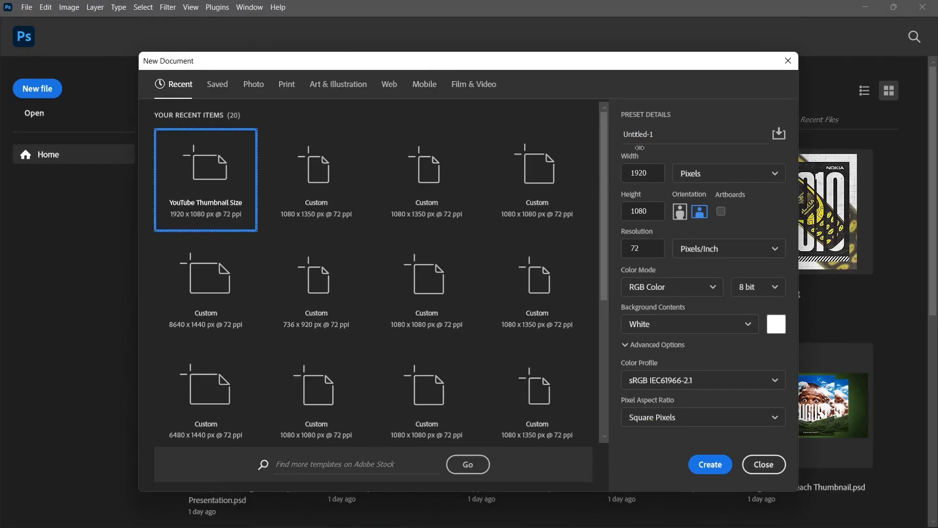
# - Create a new 1080 × 1350 px document at 72 ppi with artboards enabled
pyautogui.doubleClick(652, 173)
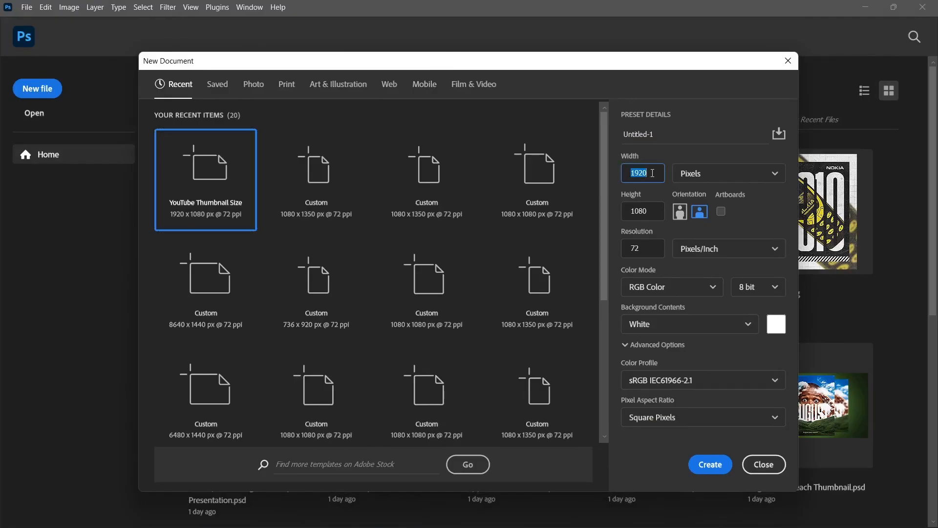
pyautogui.write('1')
pyautogui.doubleClick(657, 173)
pyautogui.write('1')
pyautogui.doubleClick(650, 211)
pyautogui.write('1')
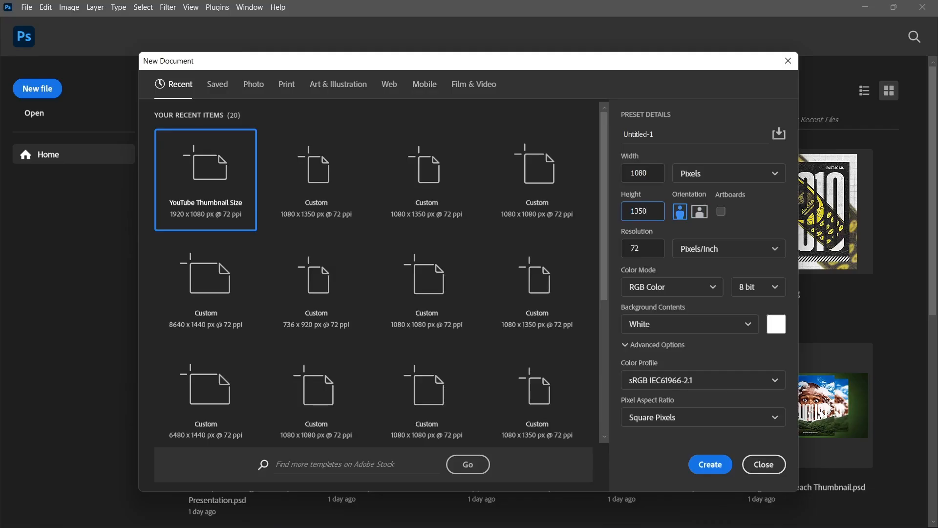
pyautogui.click(722, 212)
pyautogui.click(709, 473)
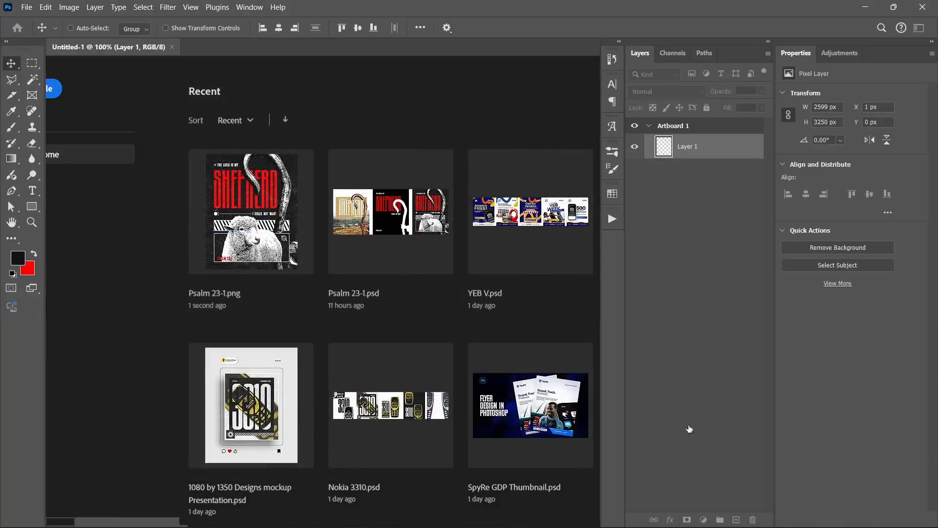
# - Place the Psalm 23-1 Palette image from the Psalm 23-1 folder and position it just above the artboard
pyautogui.scroll(2, 383, 356)
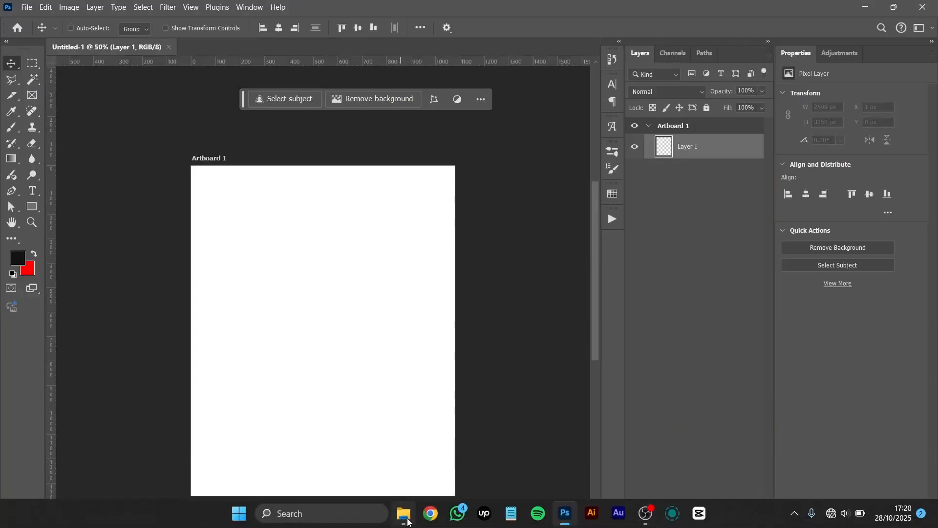
pyautogui.click(404, 516)
pyautogui.doubleClick(515, 217)
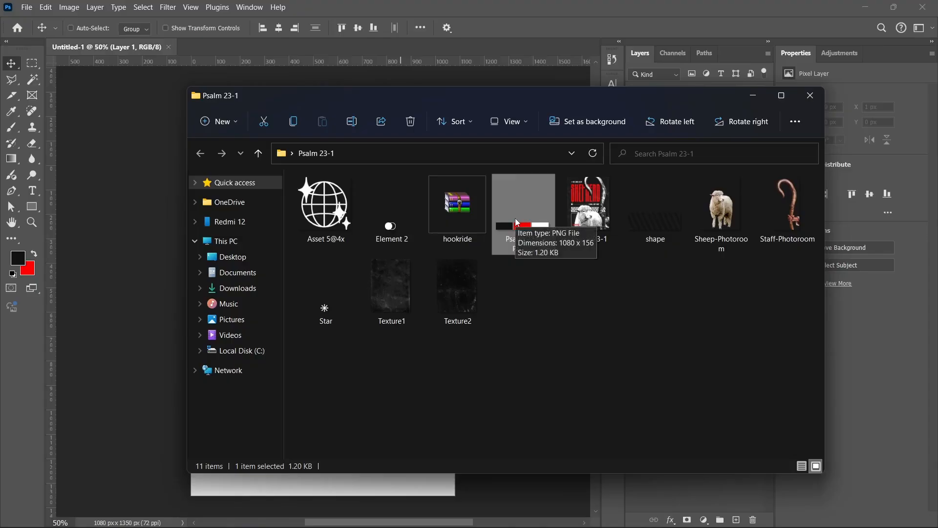
pyautogui.moveTo(515, 222); pyautogui.dragTo(230, 251)
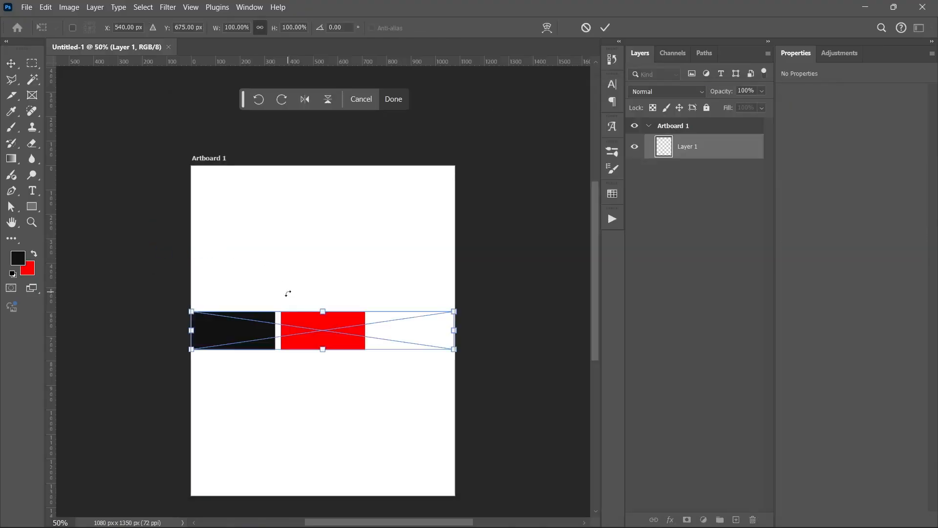
pyautogui.moveTo(293, 318); pyautogui.dragTo(300, 121)
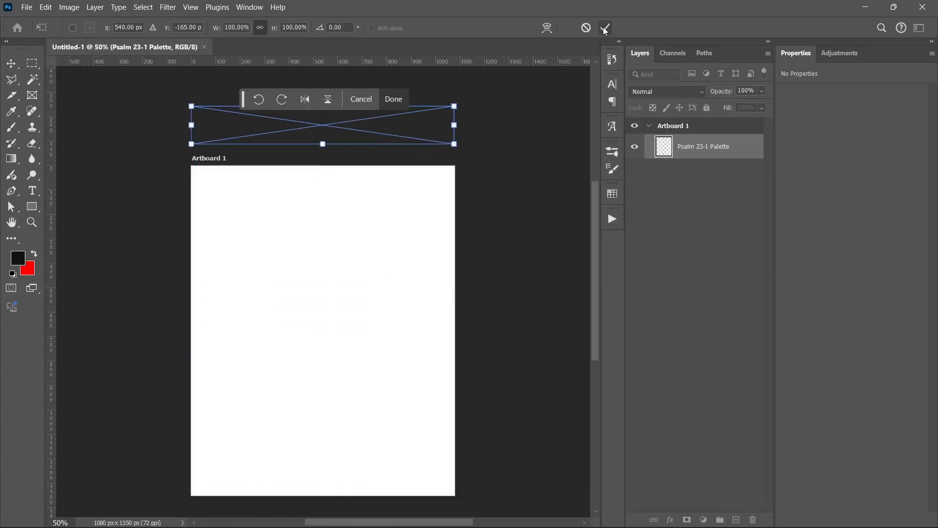
pyautogui.click(605, 28)
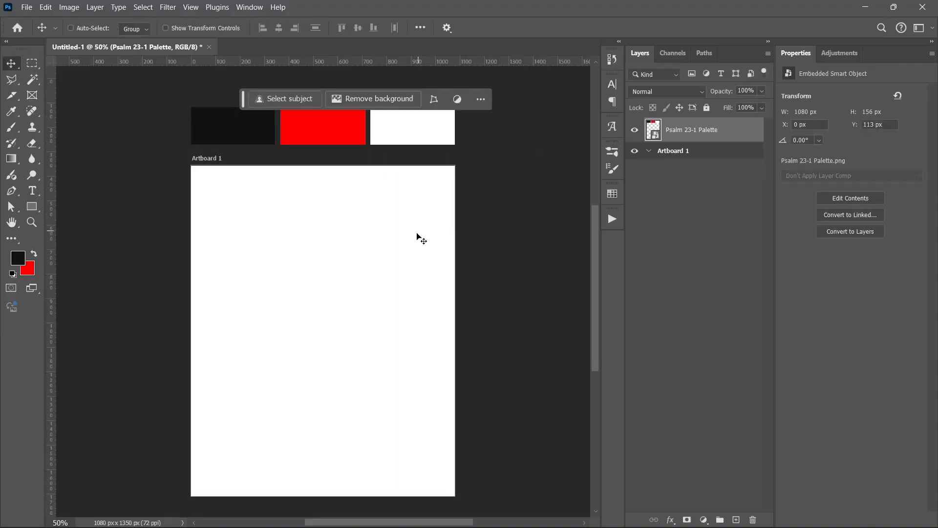
# - Add two vertical guides inset from the artboard's left and right edges, positioned in percent, with the right one at 90 percent
pyautogui.scroll(-1, 349, 270)
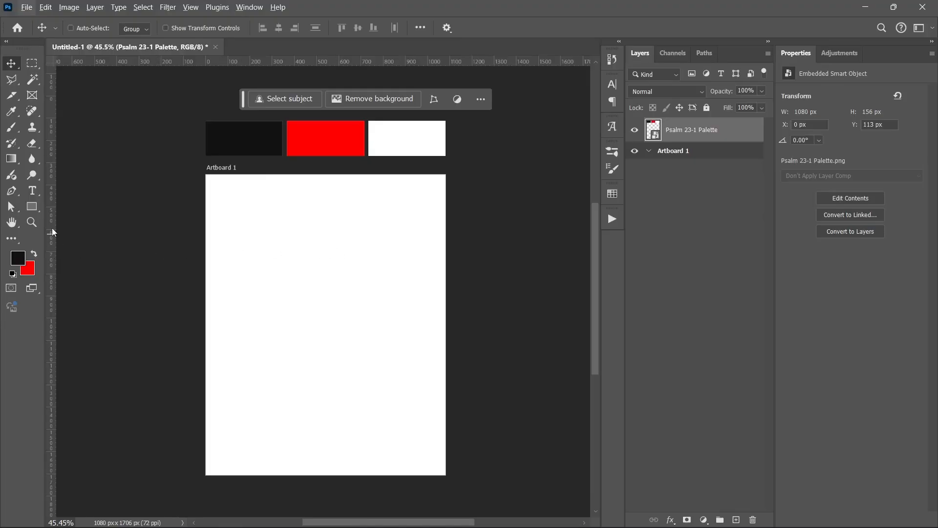
pyautogui.moveTo(53, 230); pyautogui.dragTo(233, 243)
pyautogui.rightClick(233, 241)
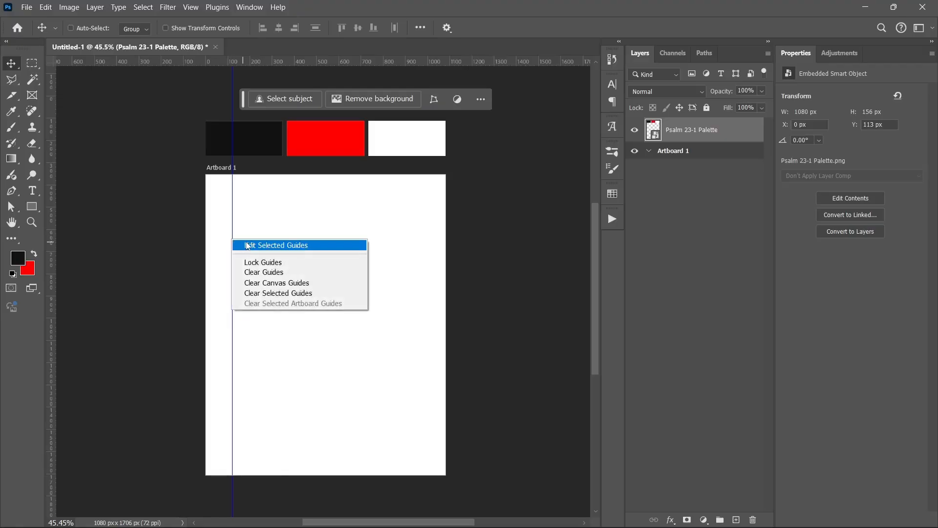
pyautogui.click(248, 245)
pyautogui.rightClick(376, 230)
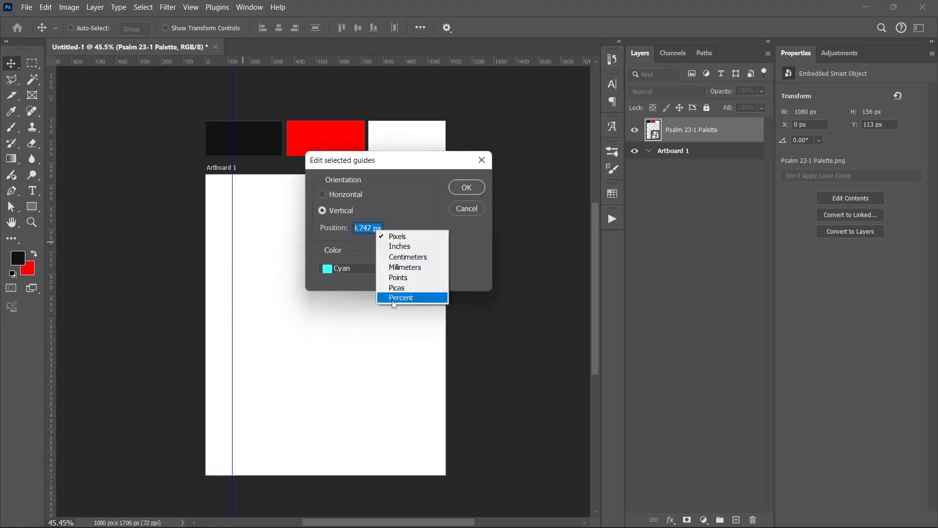
pyautogui.click(402, 293)
pyautogui.click(467, 188)
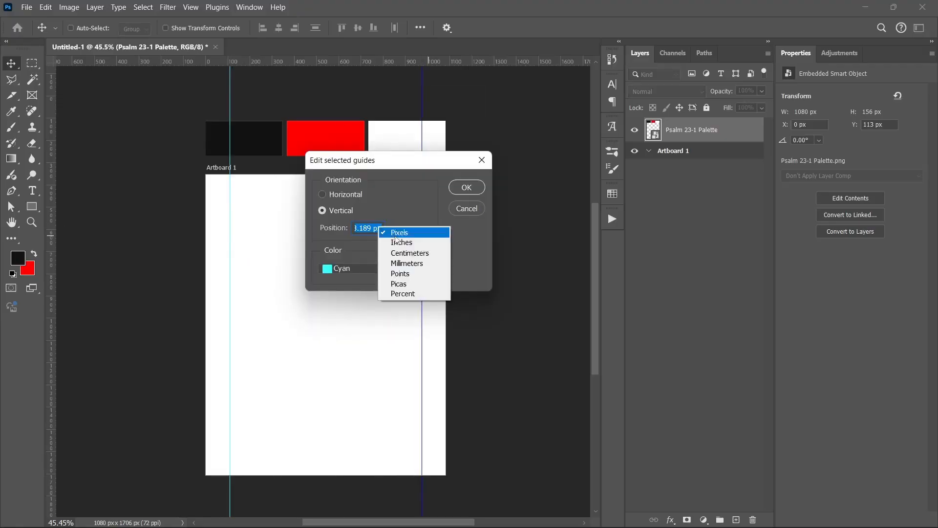
pyautogui.click(403, 293)
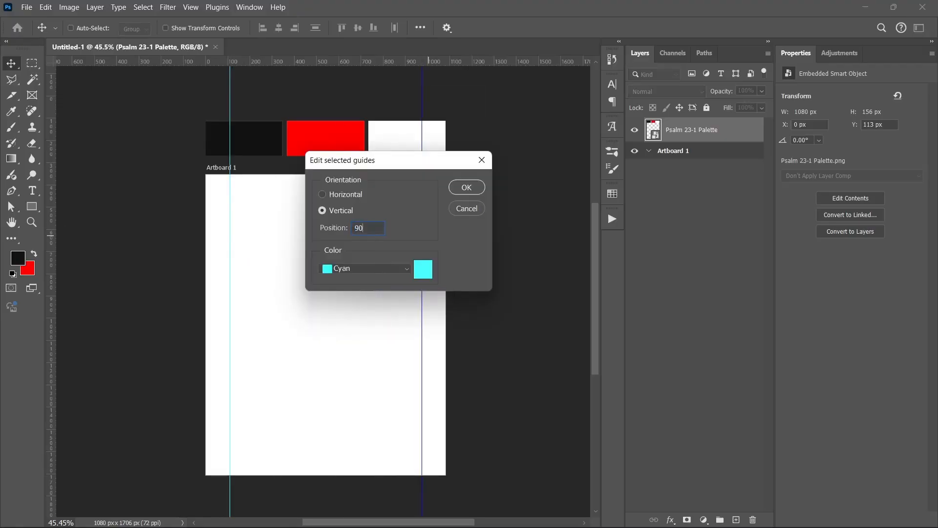
pyautogui.click(467, 188)
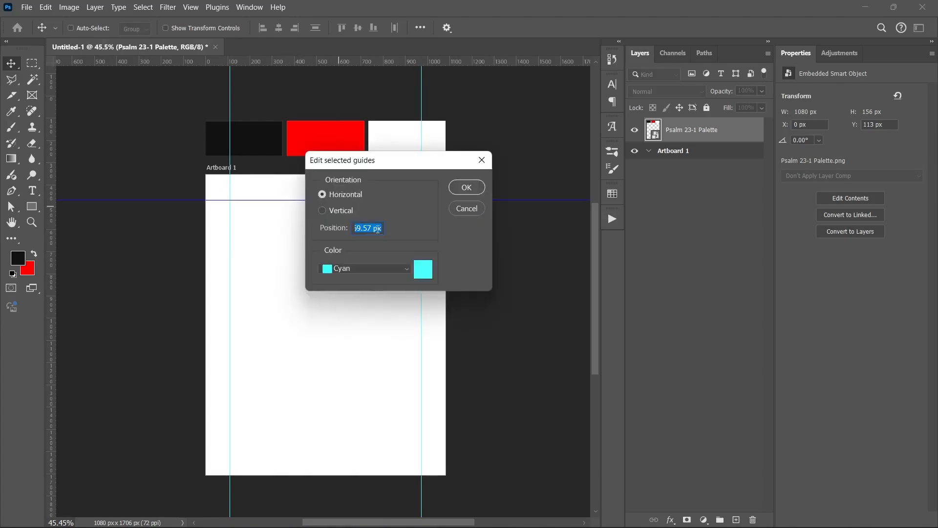
# - Undo the horizontal guide and delete the palette layer above the artboard
pyautogui.press('Return')
pyautogui.hotkey('ctrl', 'z')
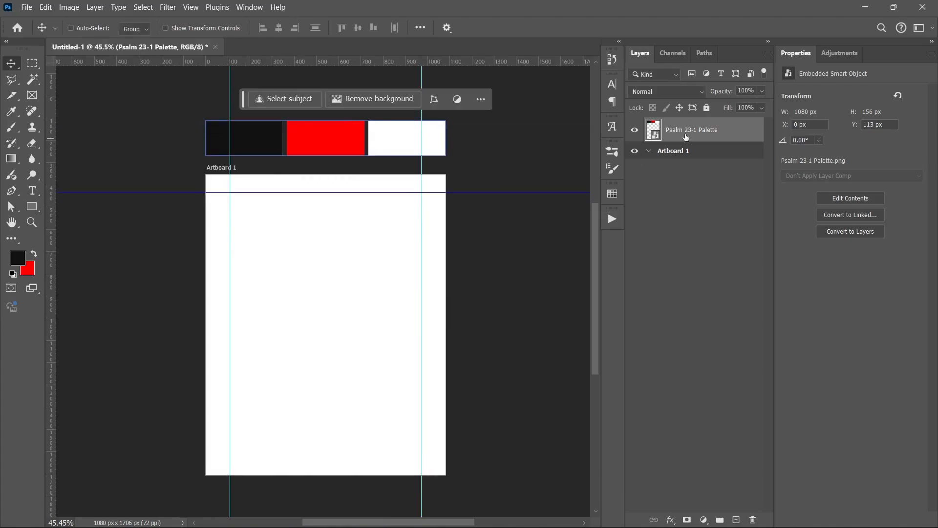
pyautogui.hotkey('ctrl', 'z')
pyautogui.press('Delete')
pyautogui.click(666, 140)
# - Add a horizontal guide near the artboard's top edge, positioned in percent at about 8 percent
pyautogui.moveTo(329, 62); pyautogui.dragTo(329, 198)
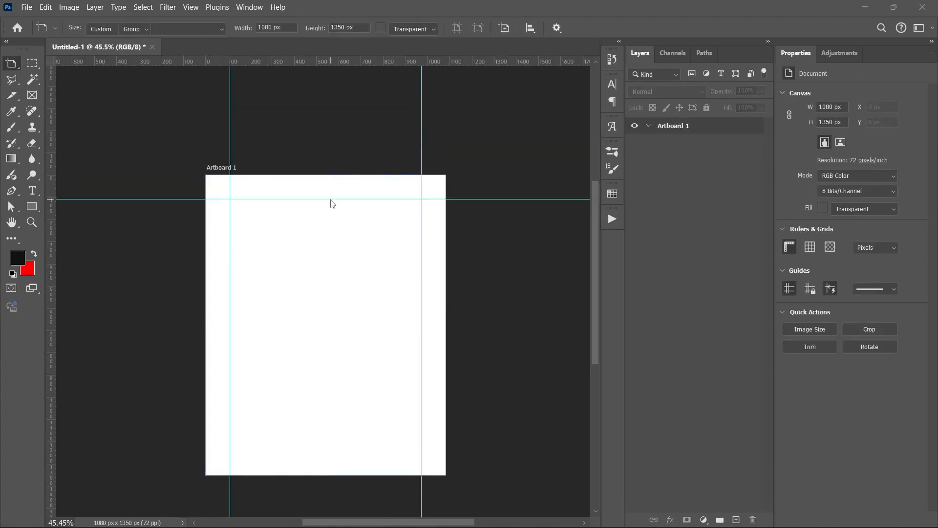
pyautogui.press('v')
pyautogui.doubleClick(409, 200)
pyautogui.rightClick(372, 228)
pyautogui.click(398, 294)
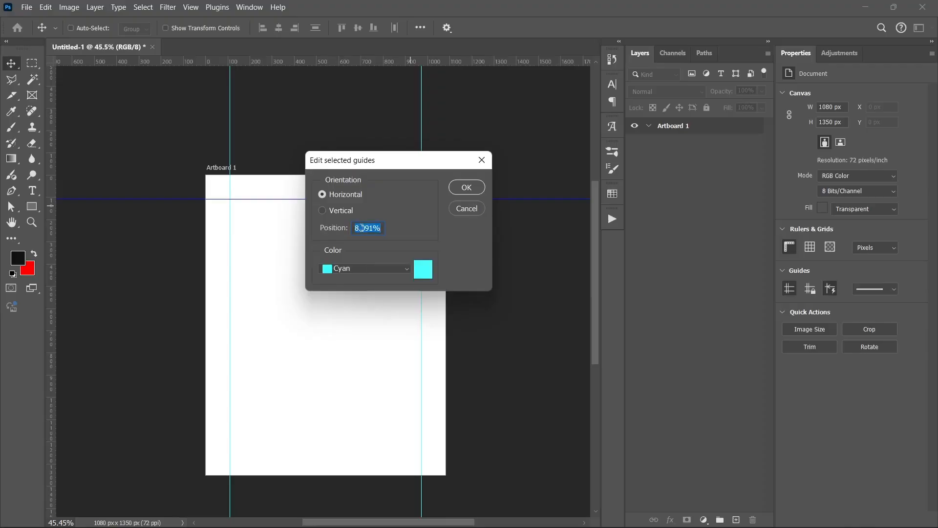
pyautogui.press('Return')
# - Add a second horizontal guide below the first and set its position to 14 percent
pyautogui.rightClick(375, 240)
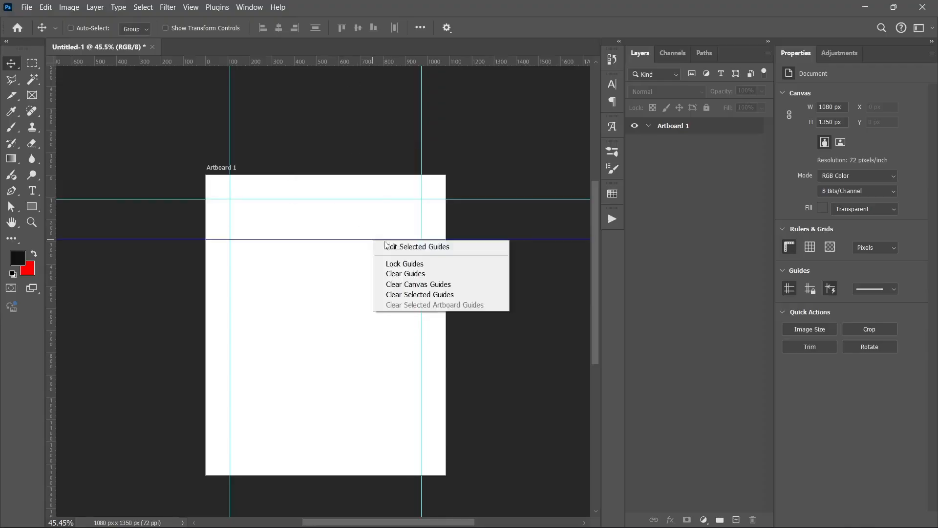
pyautogui.click(415, 248)
pyautogui.click(403, 294)
pyautogui.write('14')
pyautogui.press('Return')
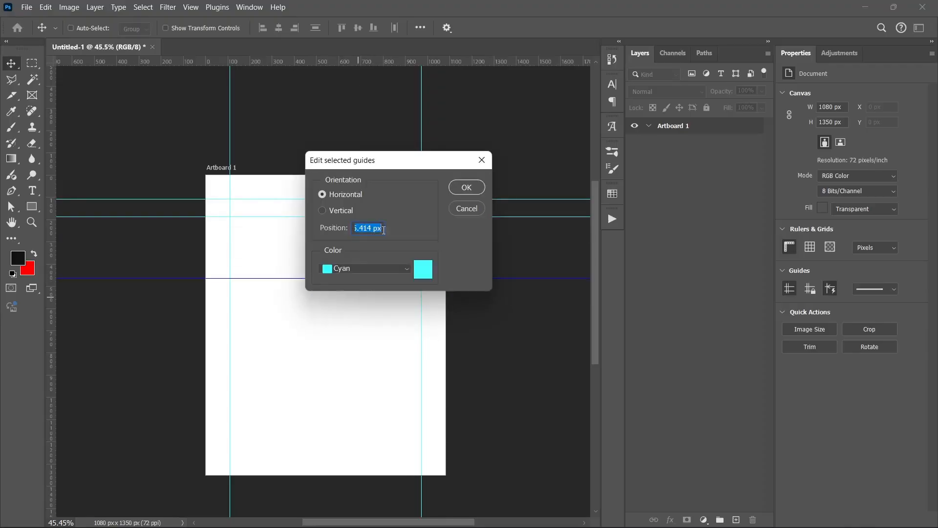
# - Position two horizontal guides around the artboard's middle, at about 47 percent and at 57 percent
pyautogui.write('67')
pyautogui.press('Return')
pyautogui.click(383, 296)
pyautogui.write('57')
pyautogui.press('Return')
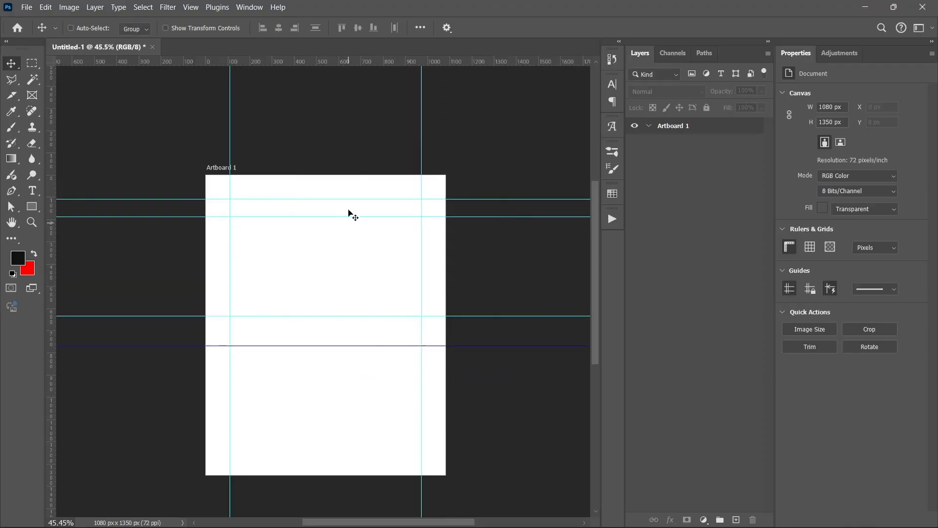
# - Add two closely spaced horizontal guides in the artboard's lower half, at 66 percent and 68 percent
pyautogui.moveTo(350, 61); pyautogui.dragTo(391, 386)
pyautogui.doubleClick(395, 385)
pyautogui.write('66')
pyautogui.press('Return')
pyautogui.moveTo(311, 62); pyautogui.dragTo(319, 396)
pyautogui.rightClick(320, 396)
pyautogui.click(350, 406)
pyautogui.click(386, 301)
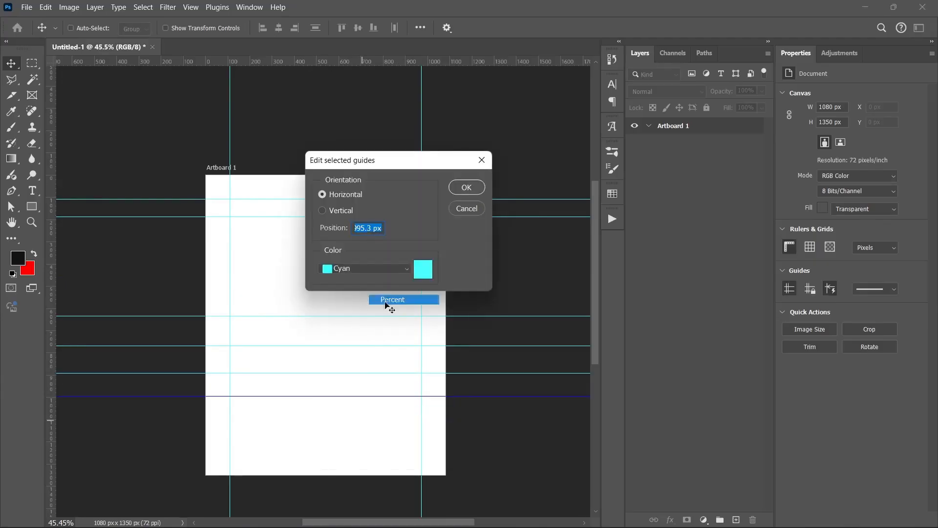
pyautogui.write('68')
pyautogui.press('Return')
# - Add a horizontal guide near the artboard's bottom edge and set its position to 92 percent
pyautogui.moveTo(350, 62); pyautogui.dragTo(391, 445)
pyautogui.write('92')
pyautogui.press('Return')
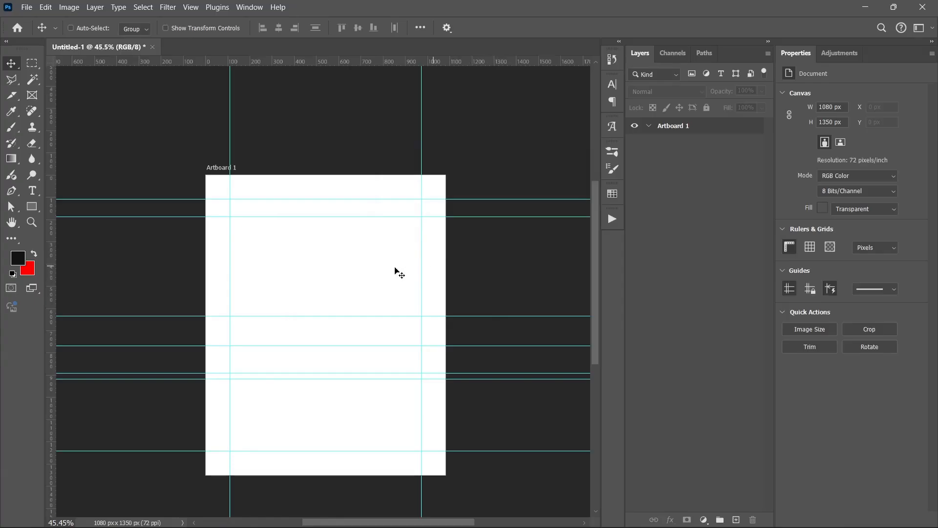
# - Place the Psalm 23-1 Palette image from the Psalm 23-1 folder and move it just above Artboard 1
pyautogui.scroll(-1, 369, 285)
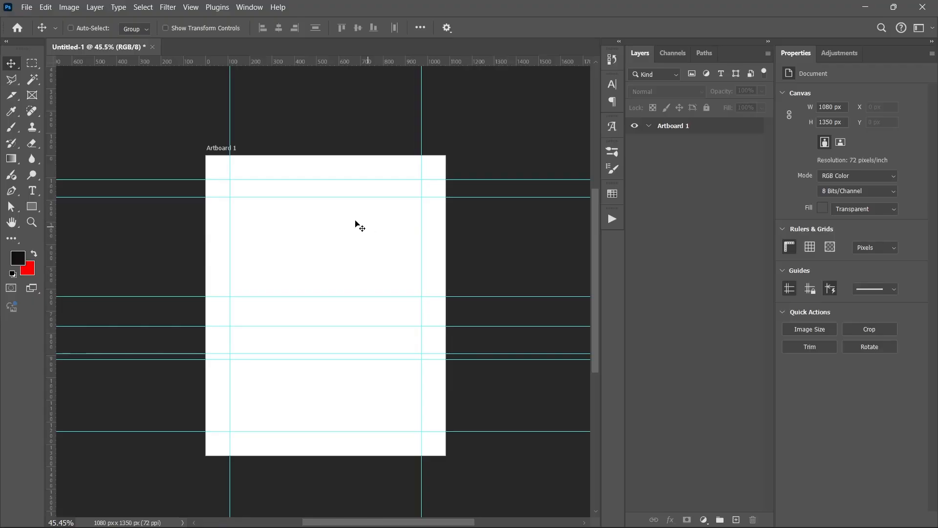
pyautogui.scroll(1, 351, 247)
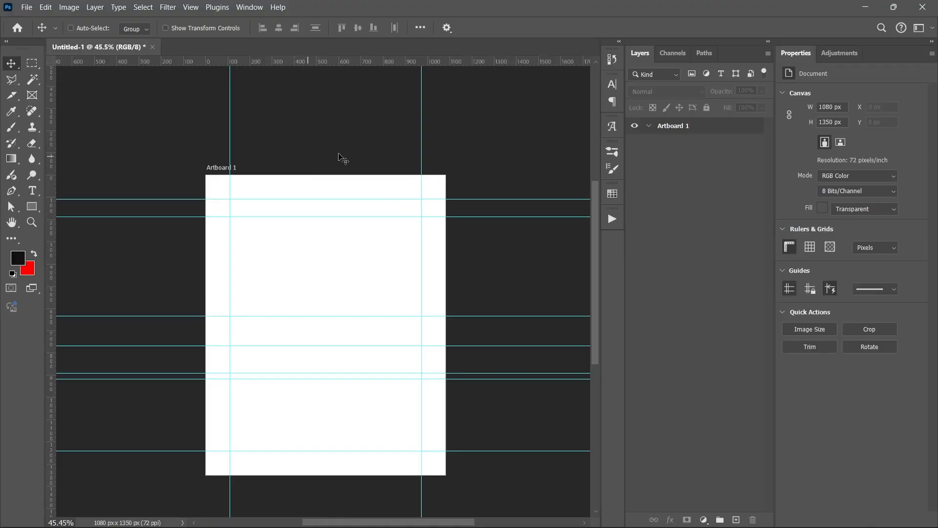
pyautogui.click(664, 130)
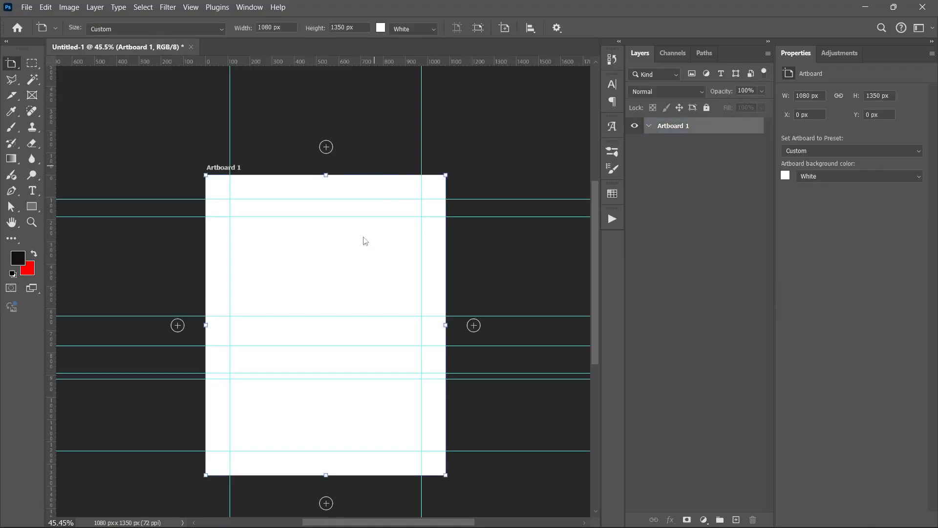
pyautogui.moveTo(367, 525)
pyautogui.click(404, 514)
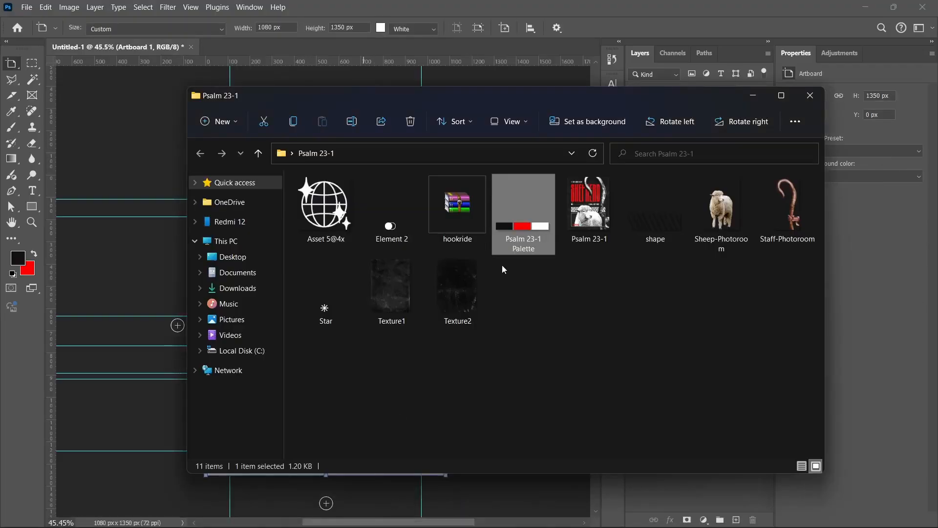
pyautogui.moveTo(513, 218); pyautogui.dragTo(356, 248)
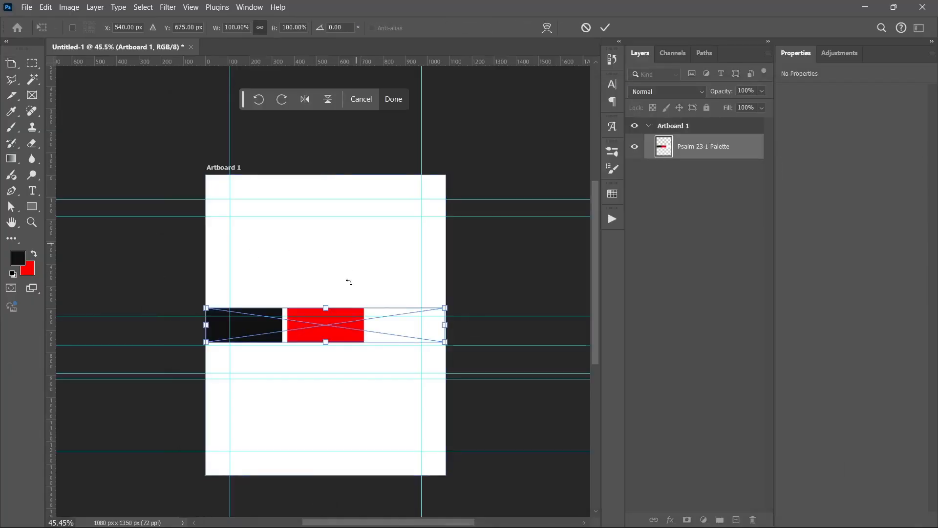
pyautogui.moveTo(342, 336); pyautogui.dragTo(349, 159)
pyautogui.press('Return')
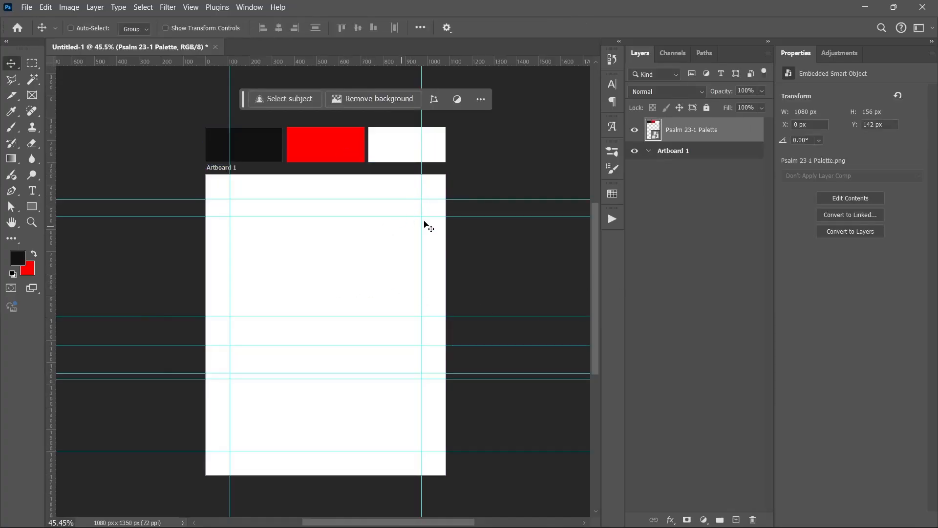
# - Add a Solid Color fill layer with colour #121212 inside Artboard 1 as the background
pyautogui.click(655, 148)
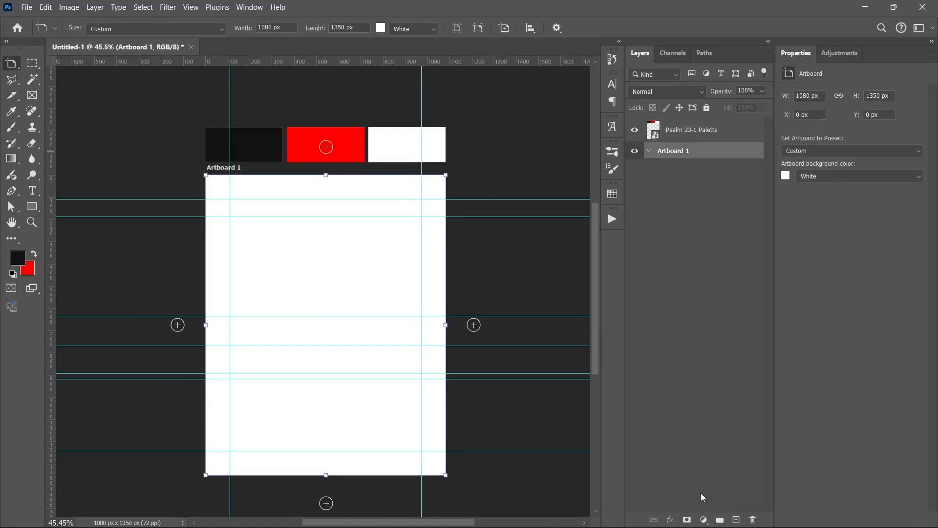
pyautogui.click(708, 524)
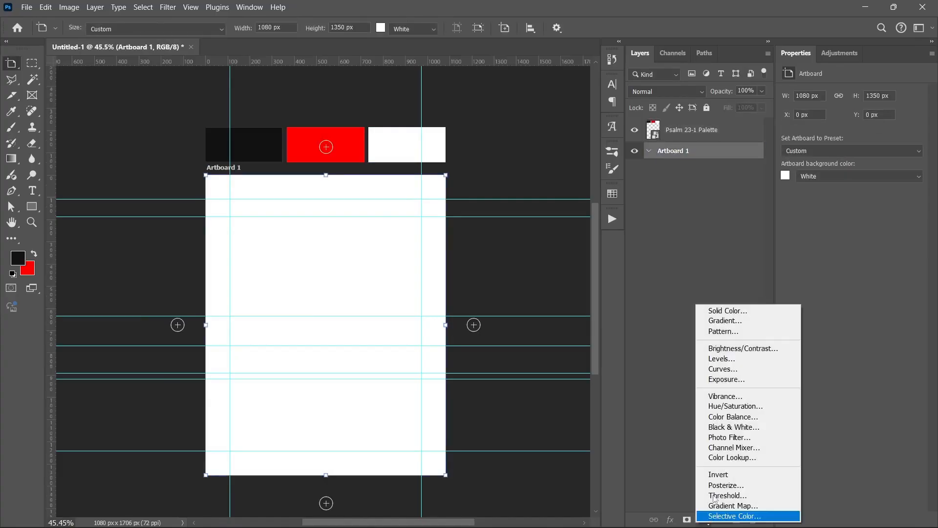
pyautogui.click(728, 313)
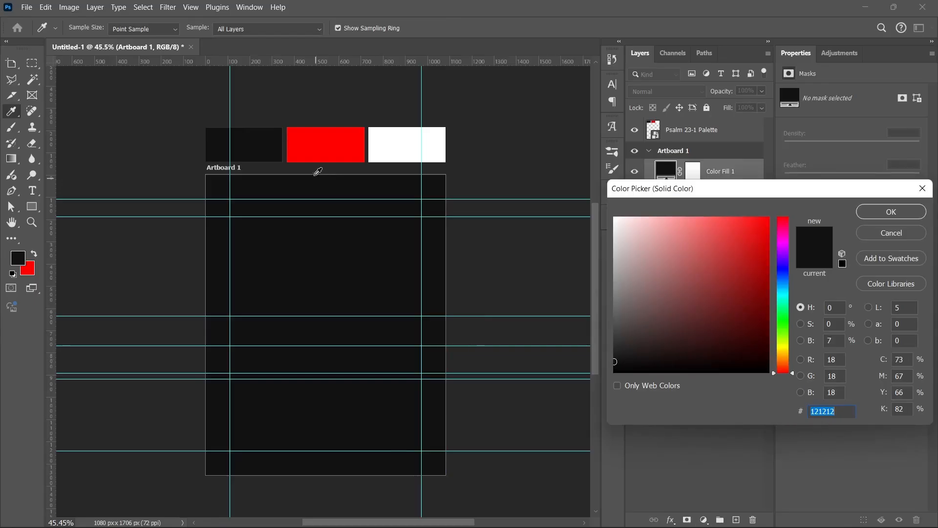
pyautogui.click(912, 214)
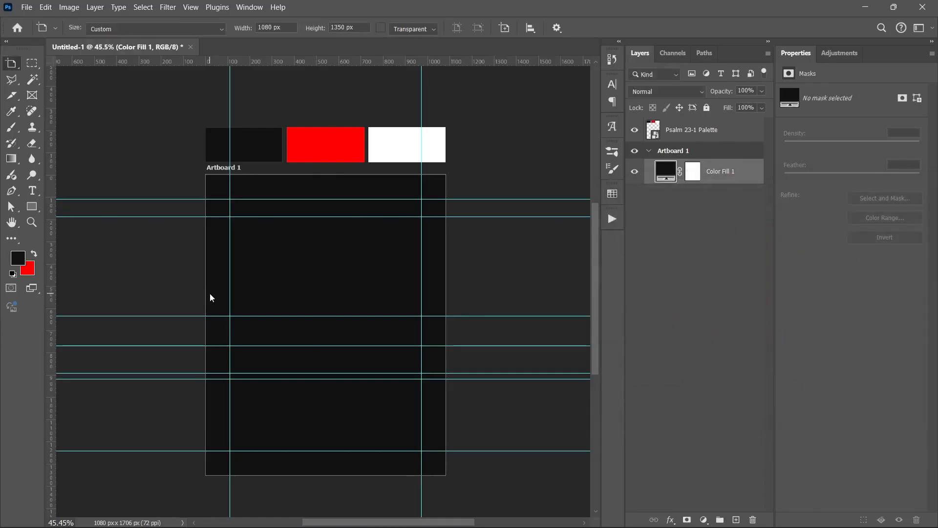
# - Draw a rectangle about 663 × 250 px between the artboard's two lowest horizontal guides, keeping its dark fill
pyautogui.press('v')
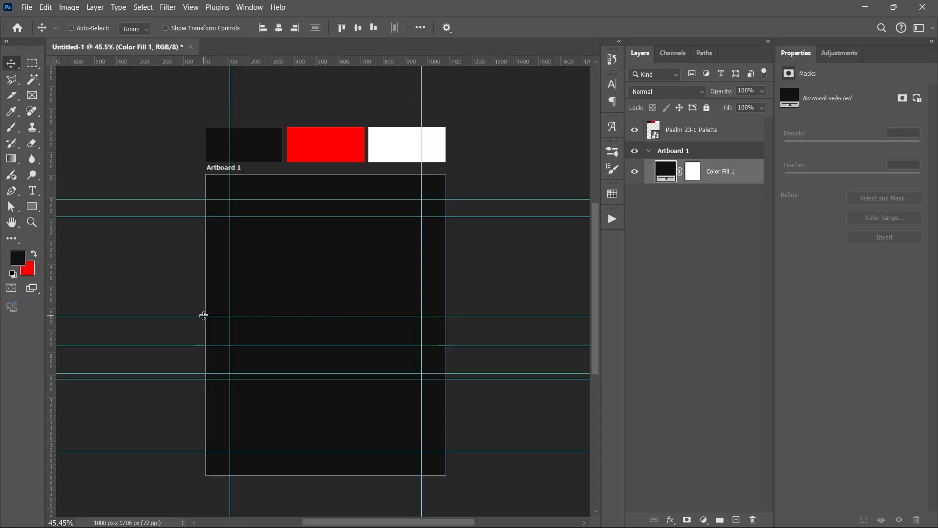
pyautogui.click(34, 208)
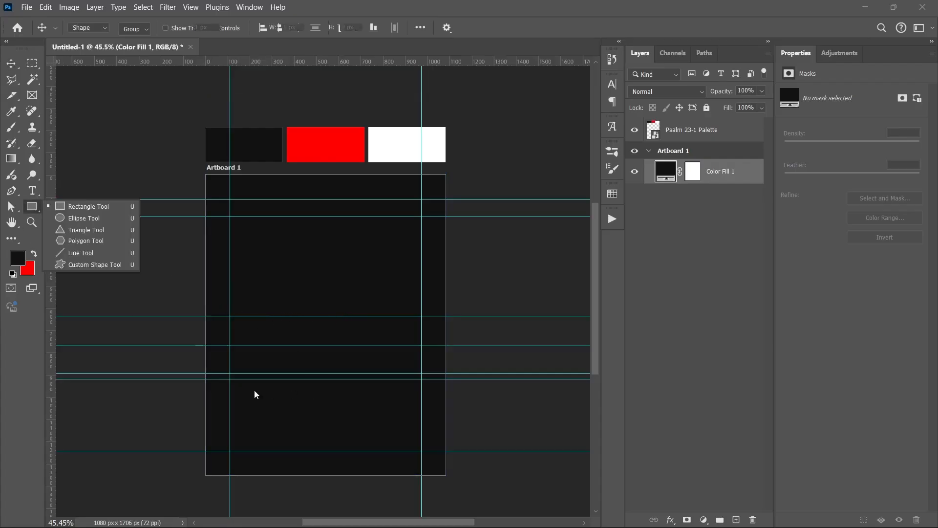
pyautogui.moveTo(241, 390); pyautogui.dragTo(387, 444)
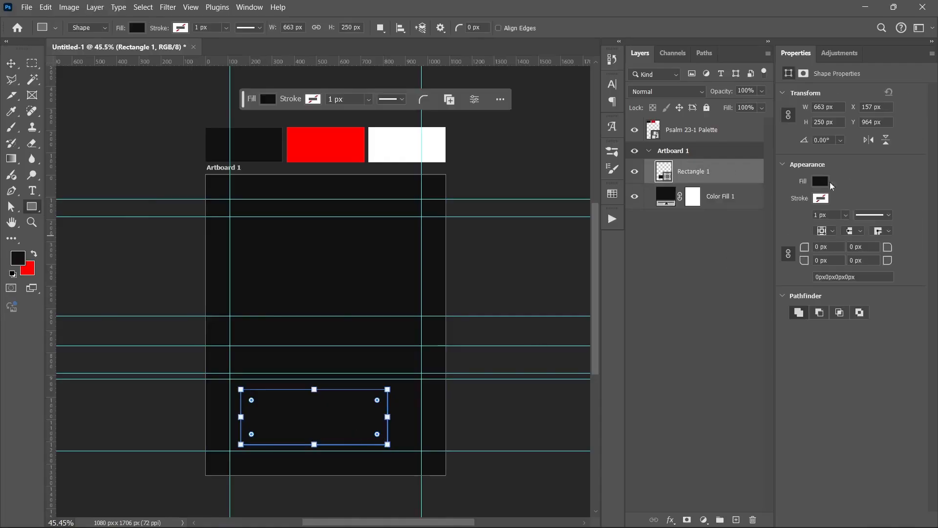
pyautogui.click(821, 182)
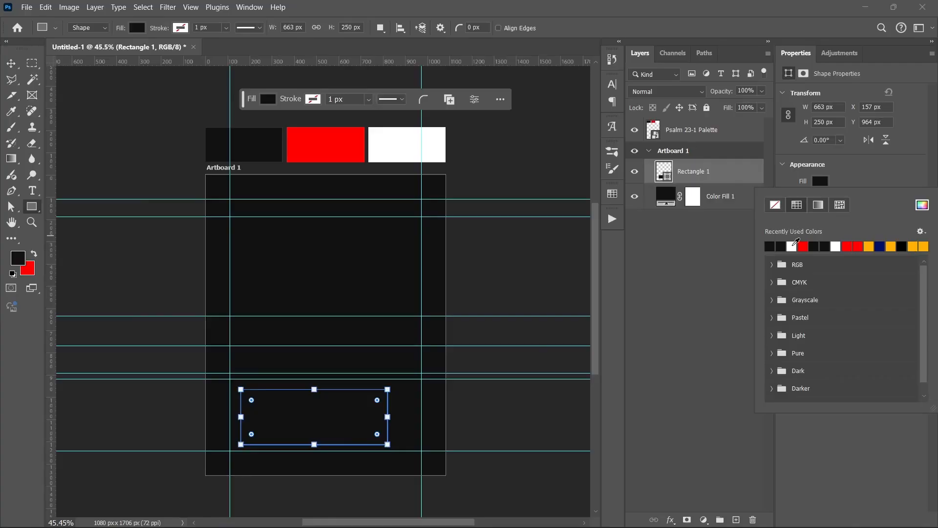
pyautogui.click(849, 182)
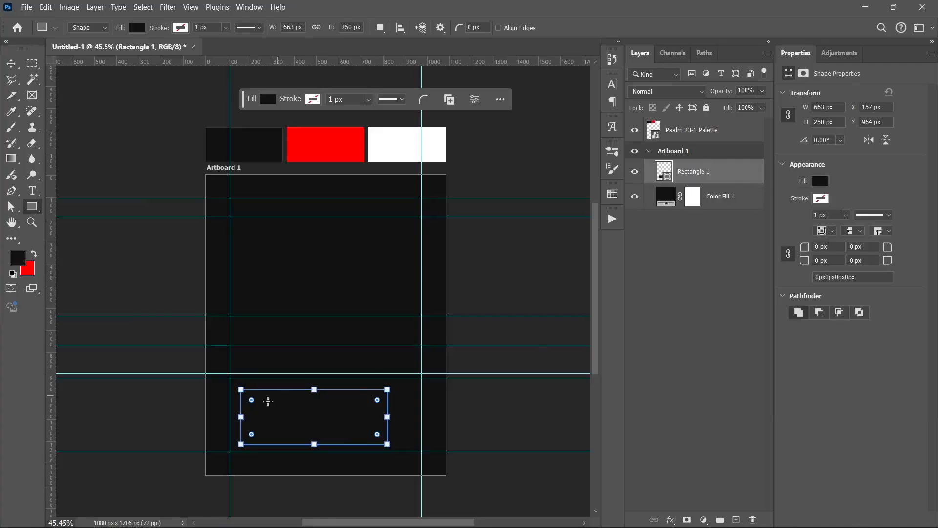
# - Stretch the rectangle to the two vertical margin guides and the 68 and 92 percent horizontal guides, making it 864 × 324 px
pyautogui.moveTo(236, 419); pyautogui.dragTo(226, 416)
pyautogui.moveTo(388, 417); pyautogui.dragTo(421, 417)
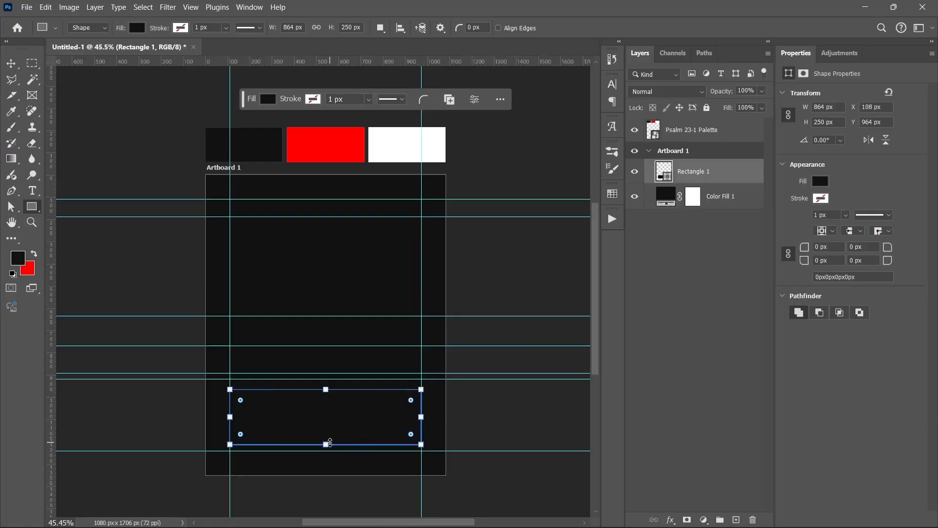
pyautogui.moveTo(327, 444); pyautogui.dragTo(326, 450)
pyautogui.moveTo(326, 389); pyautogui.dragTo(326, 385)
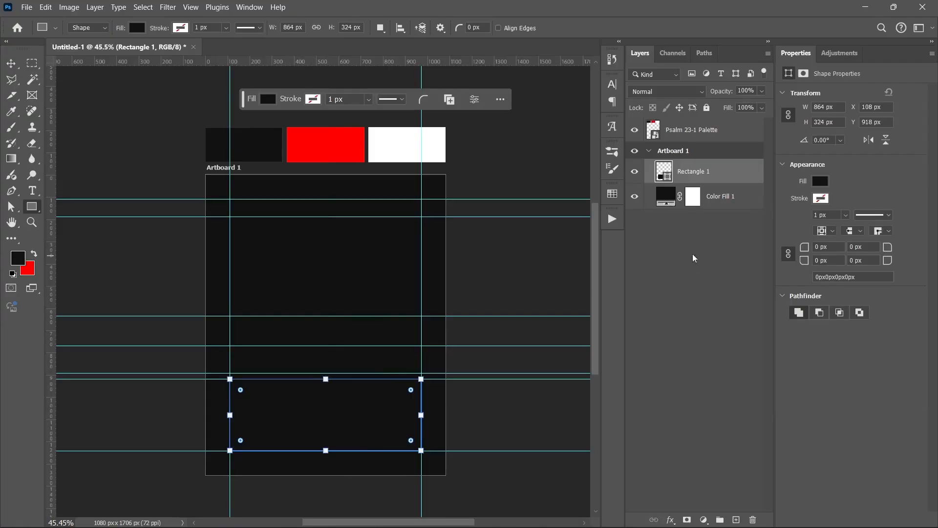
# - Add a Stroke layer effect to the rectangle with position Inside and colour #ffffff
pyautogui.doubleClick(737, 175)
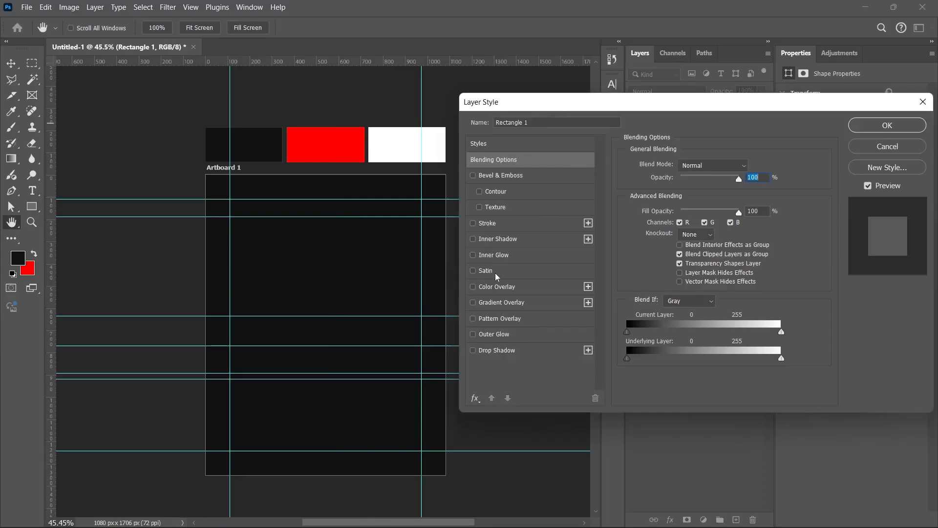
pyautogui.click(496, 225)
pyautogui.click(674, 180)
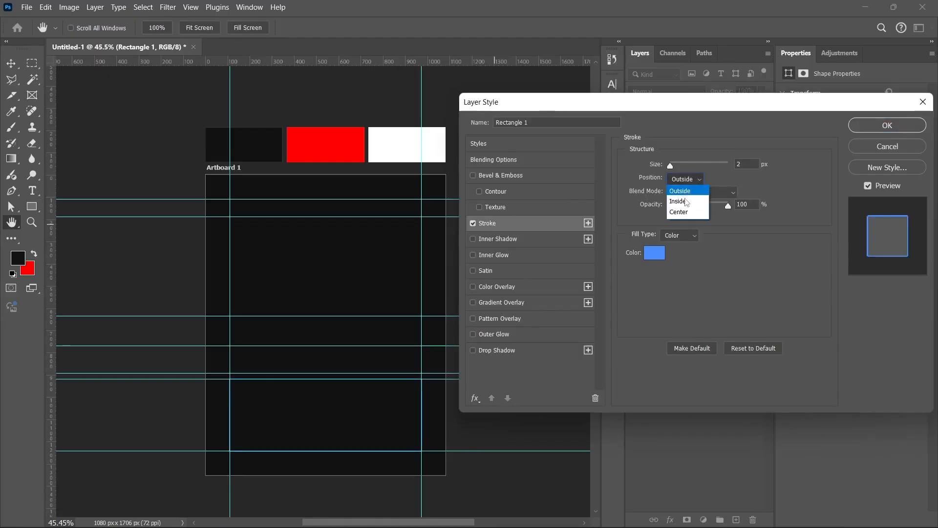
pyautogui.click(684, 202)
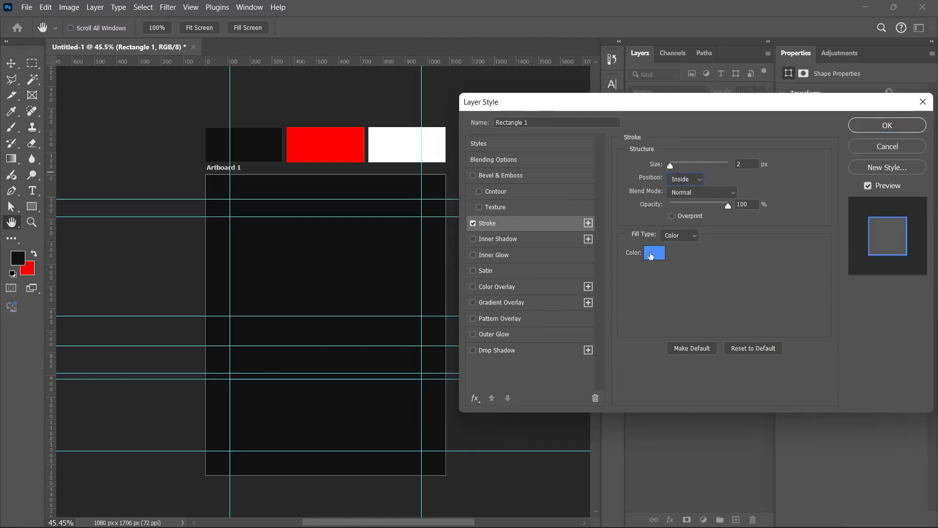
pyautogui.click(654, 253)
pyautogui.write('ffffff')
pyautogui.click(905, 215)
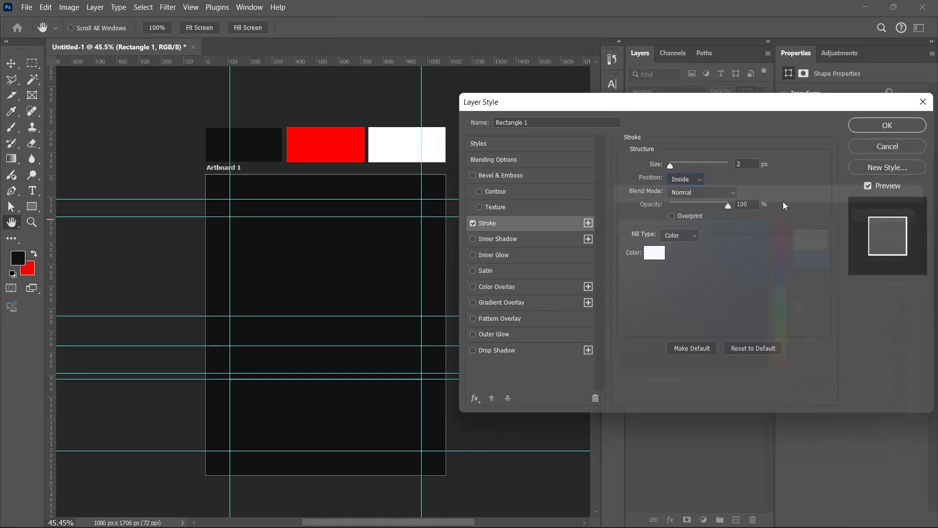
# - Set the rectangle's stroke to Dissolve blend mode, 97 percent opacity and 5 px size, and apply the layer style
pyautogui.click(695, 193)
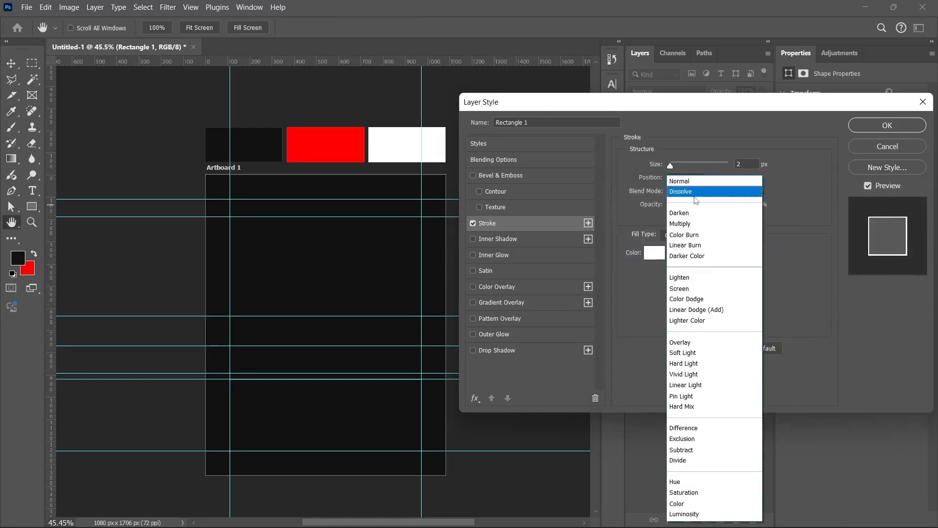
pyautogui.click(690, 198)
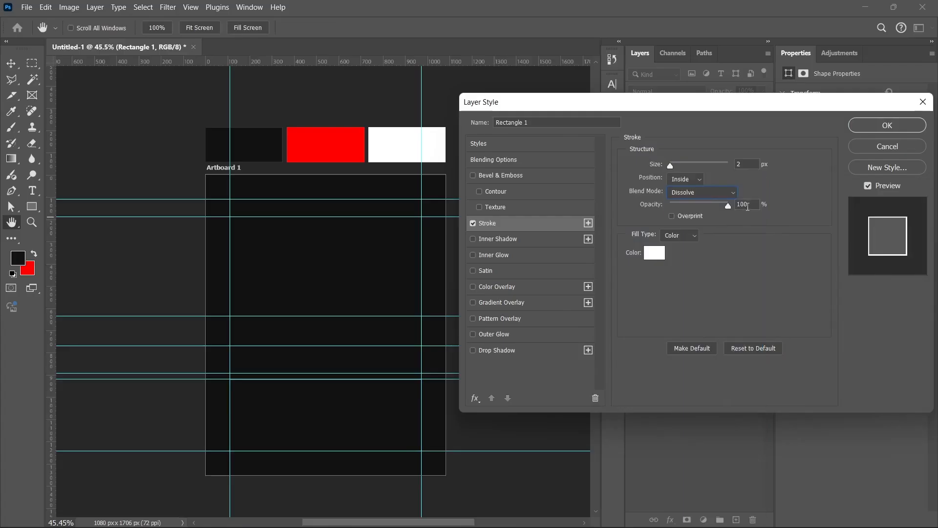
pyautogui.click(748, 206)
pyautogui.moveTo(723, 209); pyautogui.dragTo(726, 206)
pyautogui.write('5')
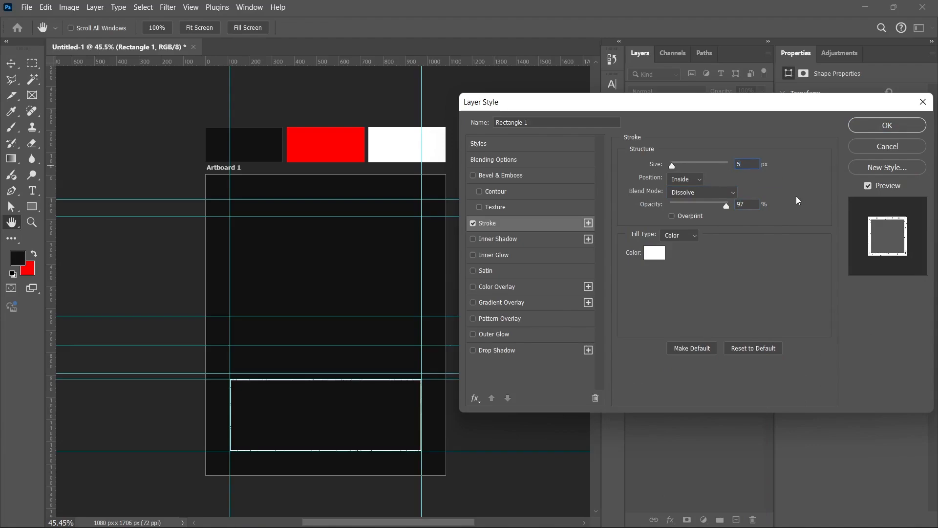
pyautogui.click(887, 125)
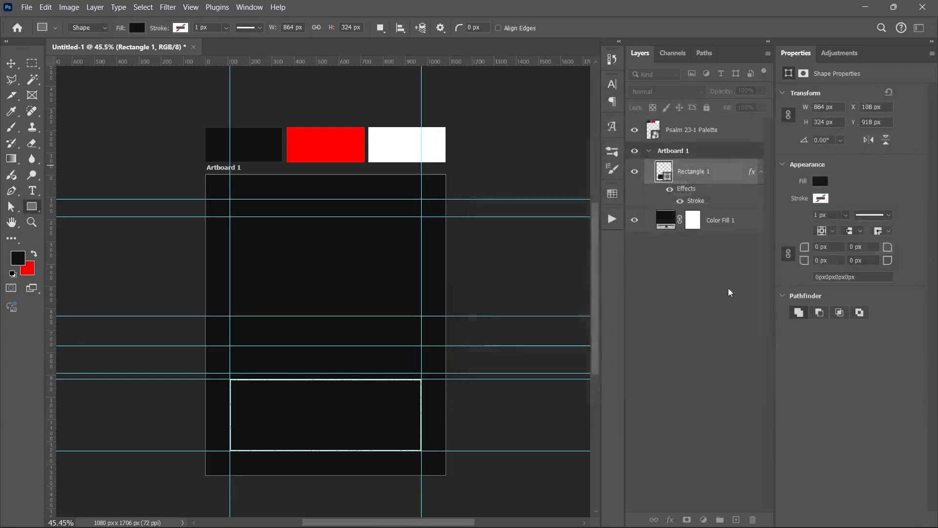
pyautogui.click(709, 338)
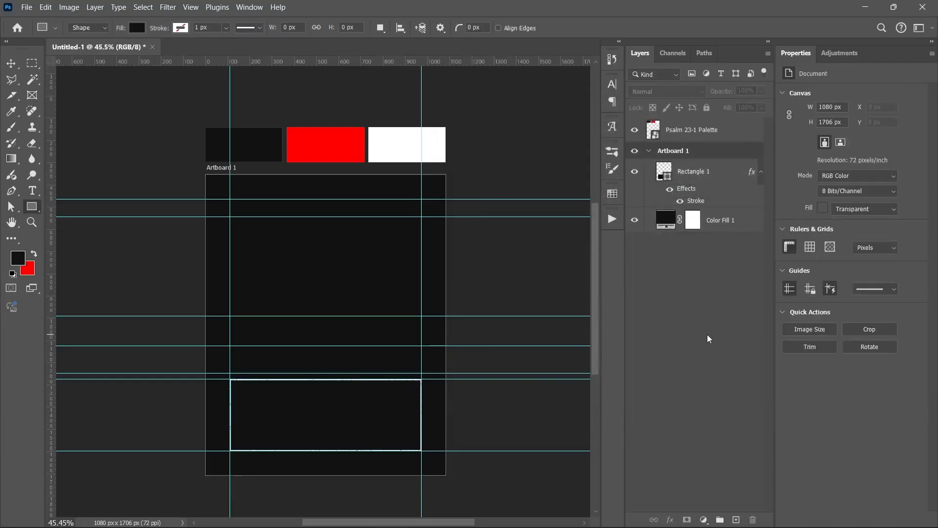
pyautogui.hotkey('ctrl', ';')
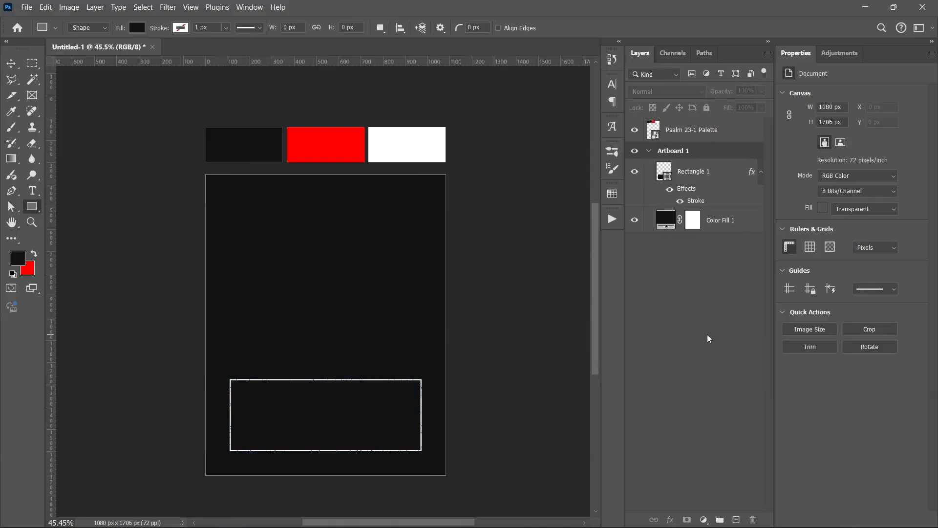
pyautogui.hotkey('ctrl', 'h')
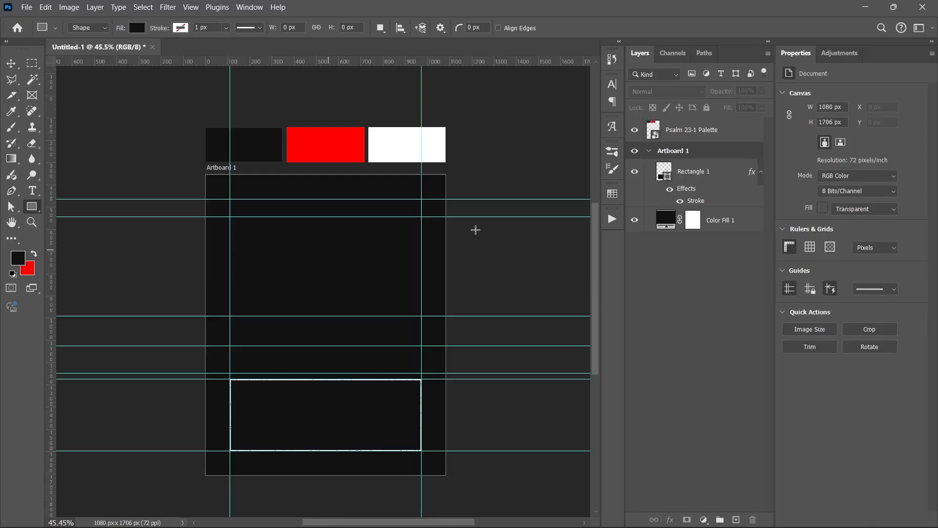
# - Duplicate the outlined rectangle and resize the copy to 864 × 121 px, fitting it between the two guides just above the original
pyautogui.click(760, 174)
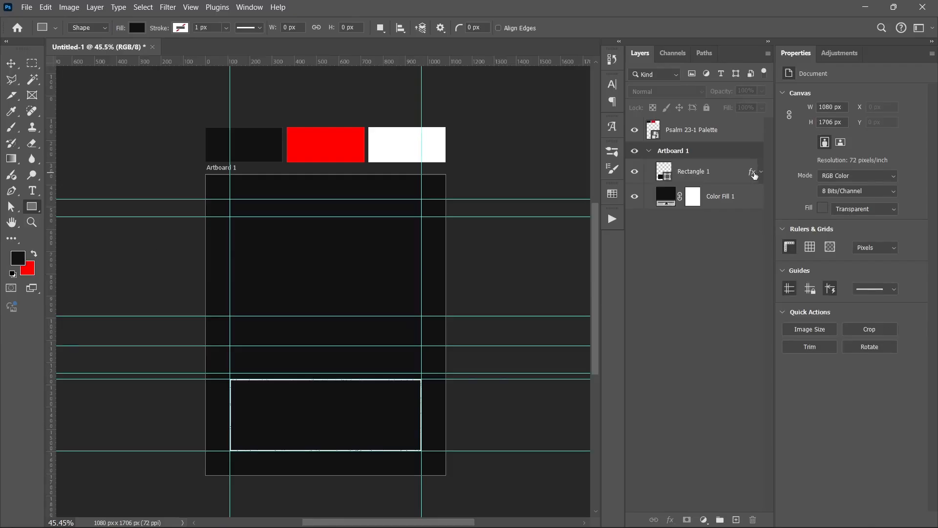
pyautogui.click(740, 174)
pyautogui.hotkey('ctrl', 'j')
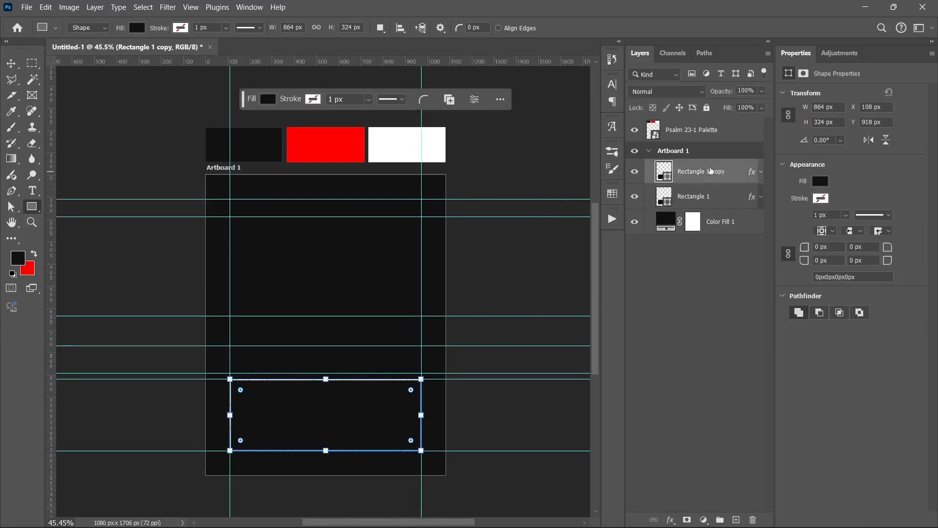
pyautogui.moveTo(329, 377); pyautogui.dragTo(326, 346)
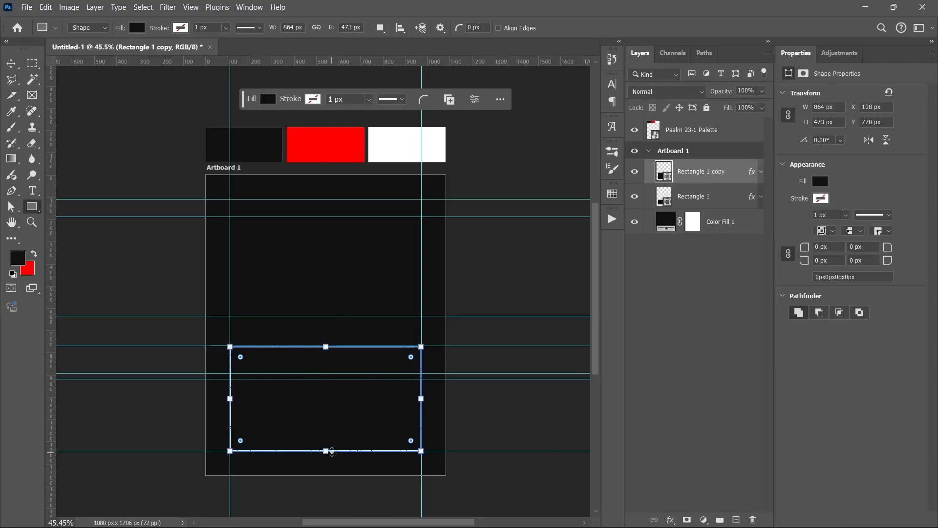
pyautogui.moveTo(325, 449); pyautogui.dragTo(323, 371)
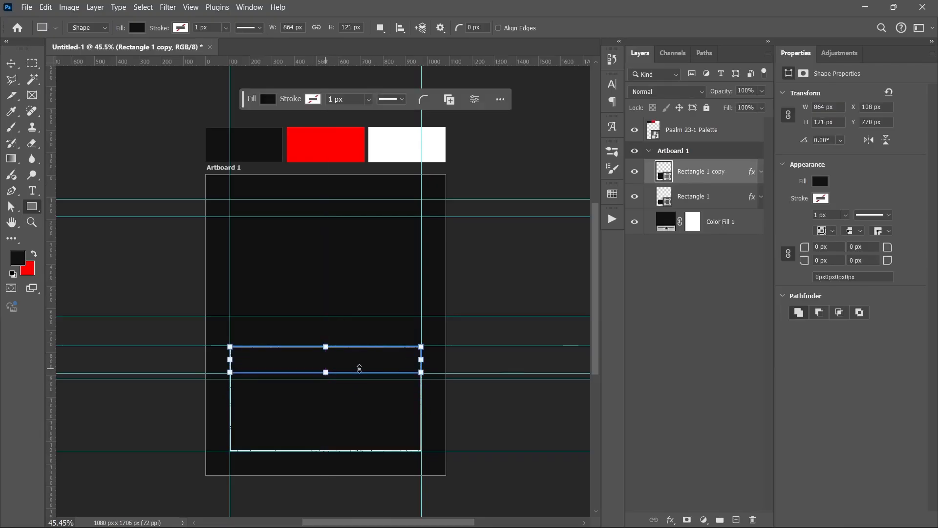
pyautogui.click(640, 329)
pyautogui.hotkey('ctrl', 'h')
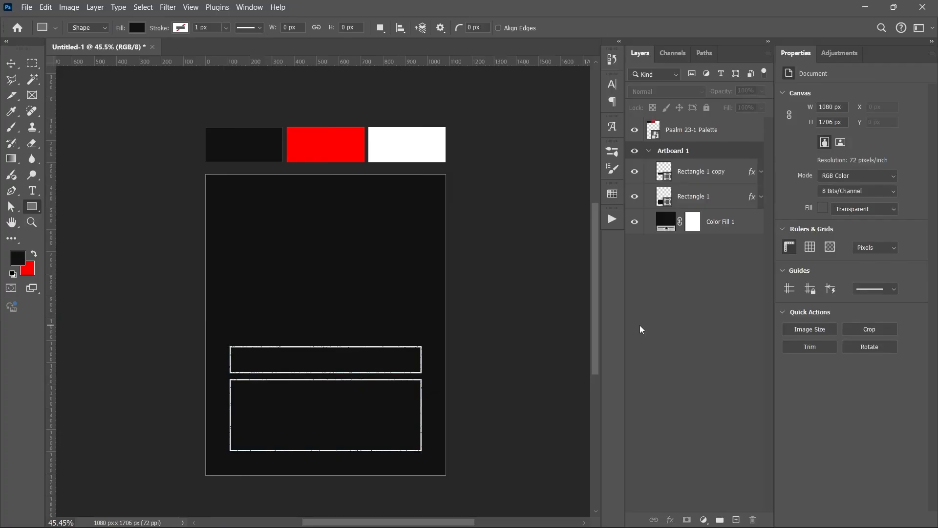
pyautogui.hotkey('ctrl', 'h')
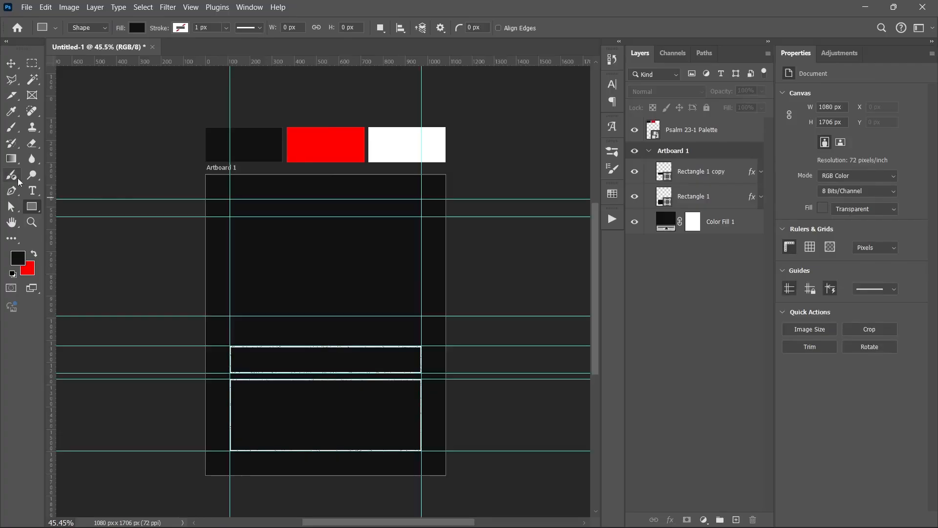
# - Add a text layer reading SHEPHERD in the artboard's upper half
pyautogui.click(33, 190)
pyautogui.click(249, 245)
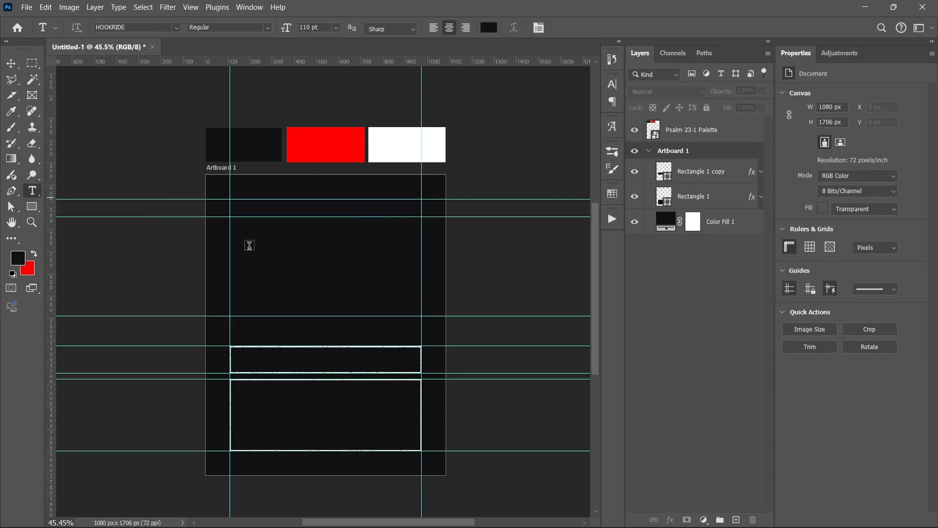
pyautogui.click(297, 292)
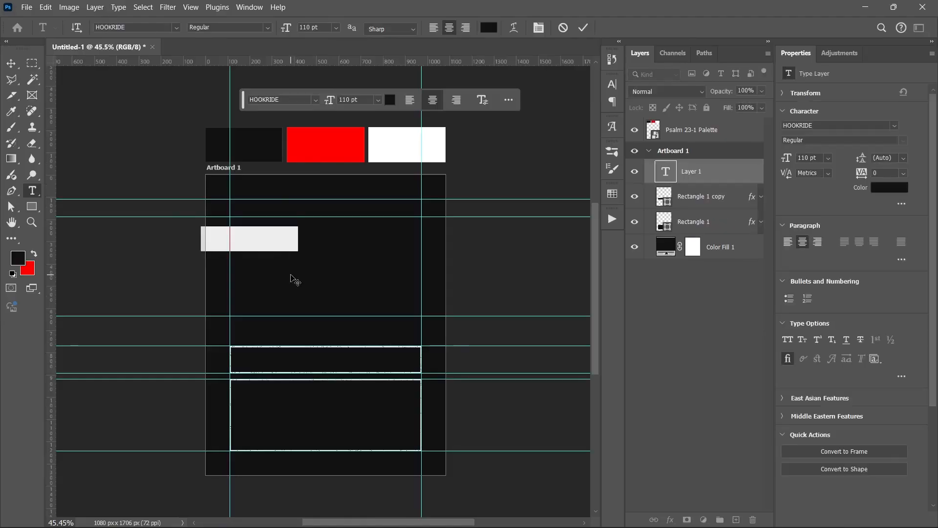
pyautogui.press('BackSpace')
pyautogui.write('THE')
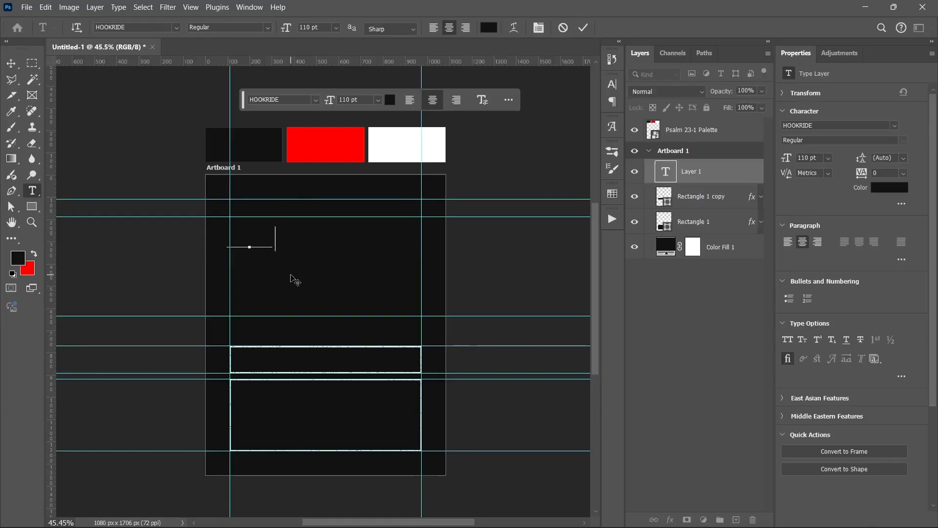
pyautogui.press('Escape')
pyautogui.press('v')
# - Set the colour of the SHEPHERD text to #ffffff
pyautogui.click(888, 190)
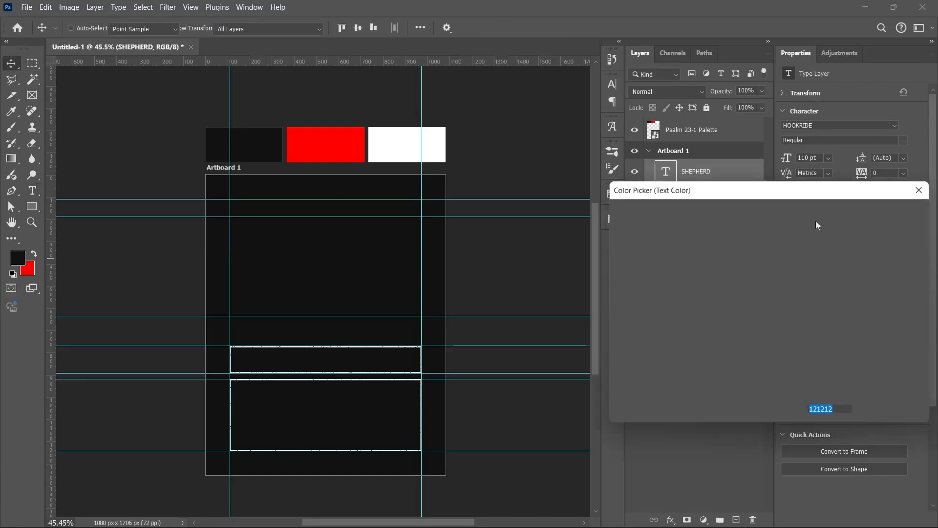
pyautogui.write('ffffff')
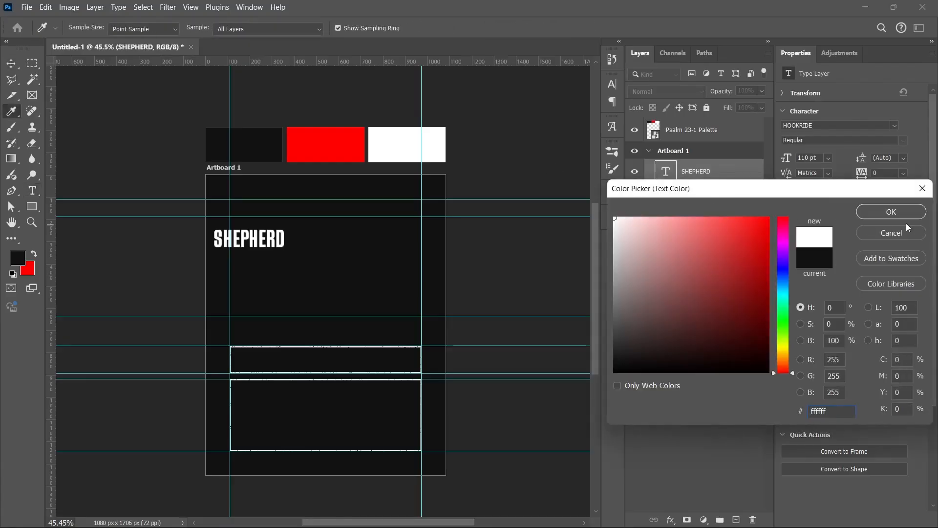
pyautogui.click(891, 212)
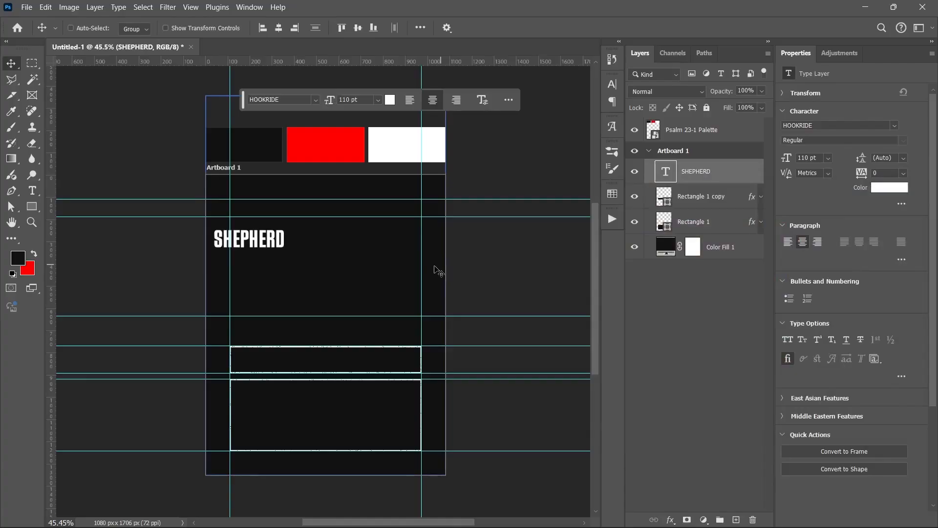
# - Align the SHEPHERD text's upper-left corner with the left margin guide and the second horizontal guide, and hide the rulers
pyautogui.moveTo(271, 239); pyautogui.dragTo(311, 254)
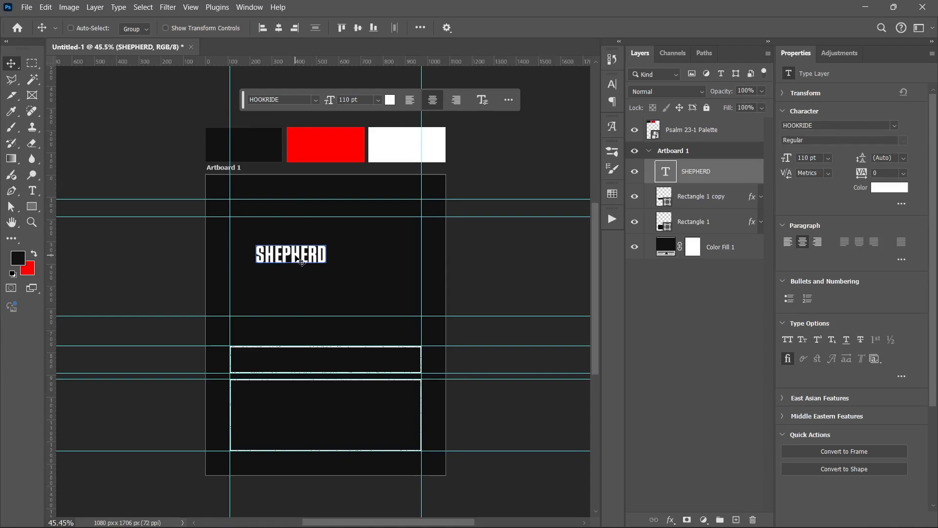
pyautogui.moveTo(300, 259); pyautogui.dragTo(269, 227)
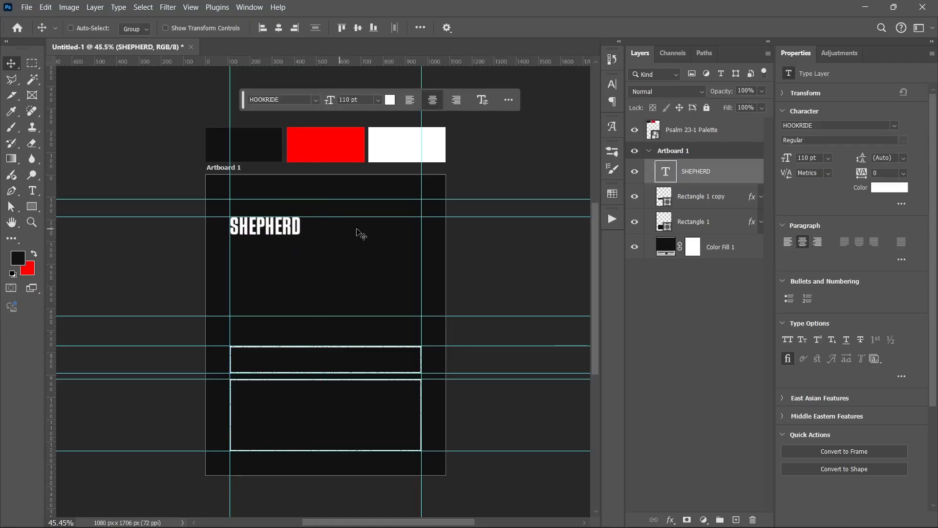
pyautogui.scroll(3, 258, 238)
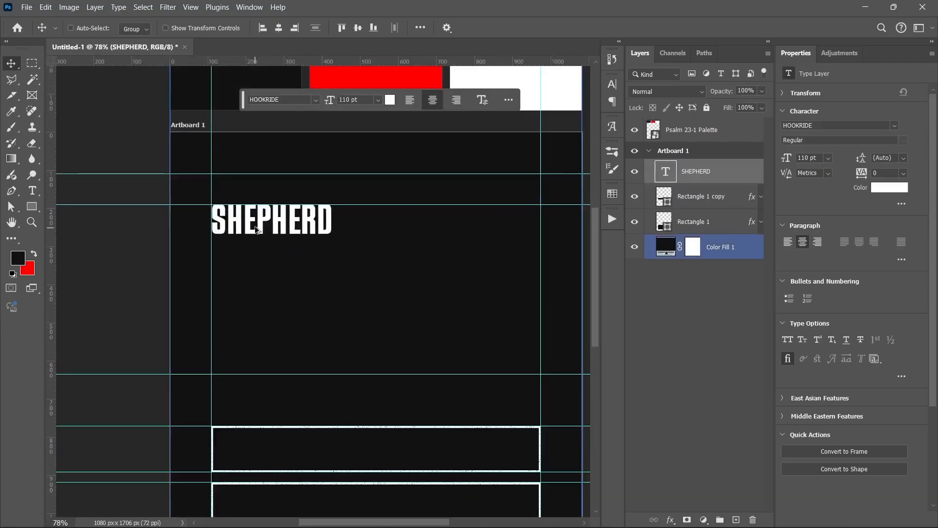
pyautogui.scroll(-3, 258, 230)
pyautogui.keyDown('ctrl'); pyautogui.click(342, 283); pyautogui.keyUp('ctrl')
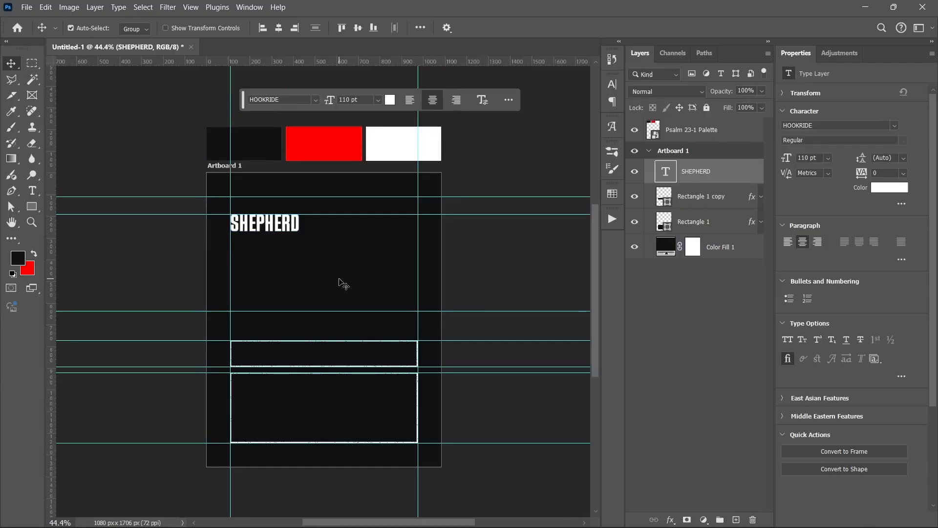
pyautogui.hotkey('ctrl', 'r')
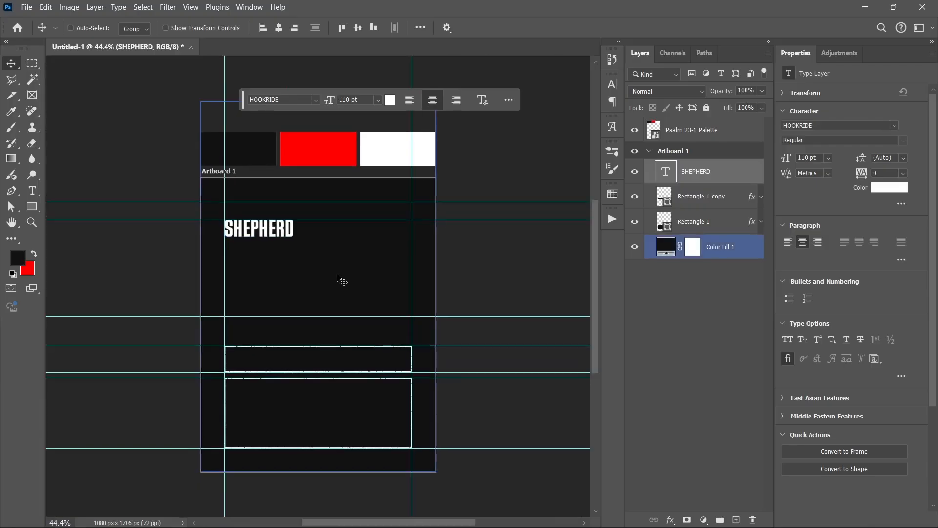
# - Show the rulers and scale the SHEPHERD text up proportionally to about 205% from its upper-left corner
pyautogui.hotkey('ctrl', 'r')
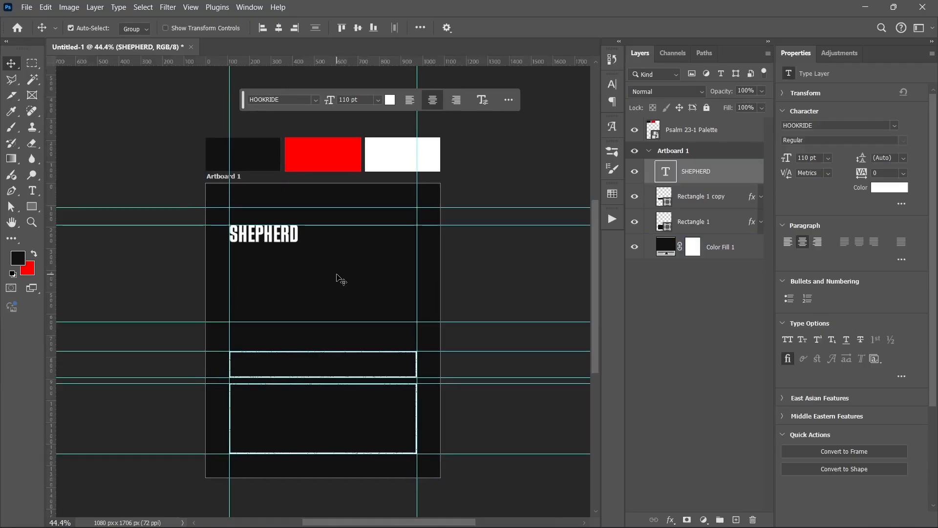
pyautogui.hotkey('ctrl', 't')
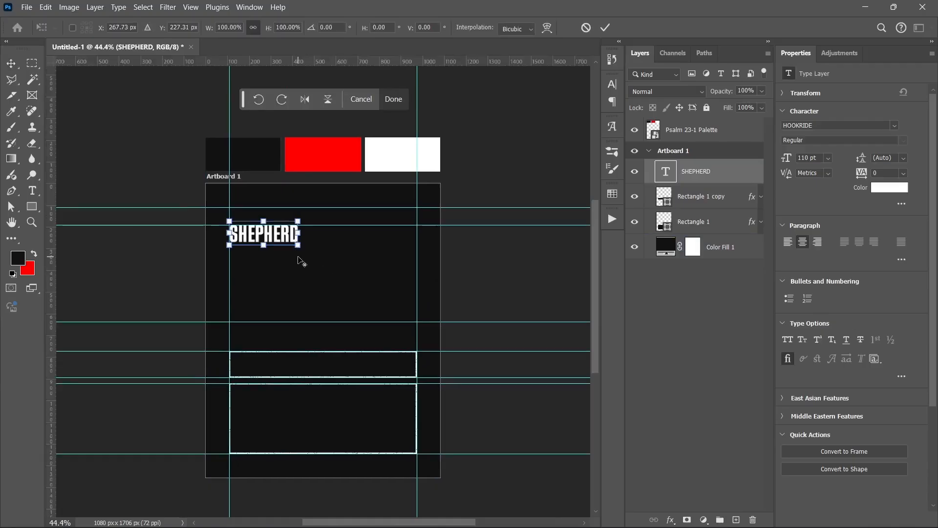
pyautogui.scroll(5, 303, 256)
pyautogui.moveTo(300, 232); pyautogui.dragTo(424, 351)
pyautogui.scroll(-3, 394, 319)
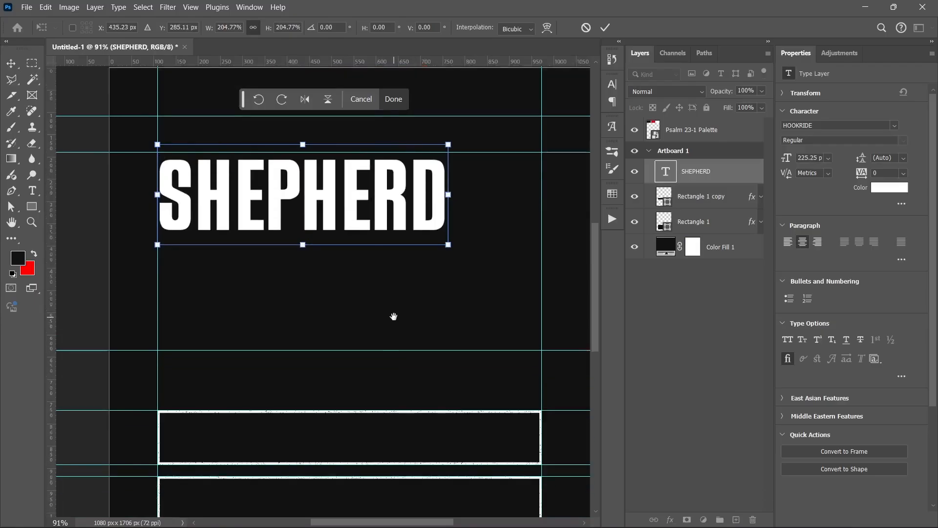
pyautogui.scroll(-1, 395, 318)
pyautogui.scroll(-3, 395, 319)
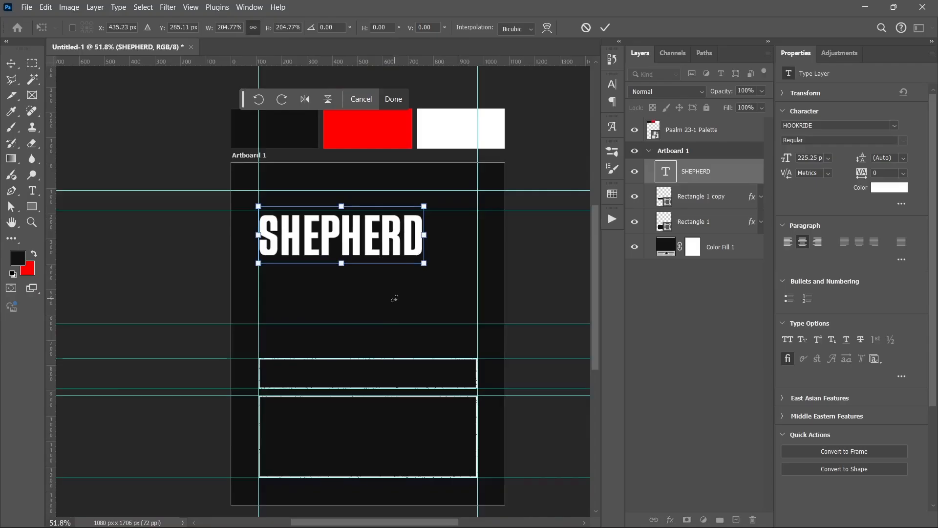
# - Enlarge the SHEPHERD text to about 210% and nudge it up until its top edge meets the second horizontal guide
pyautogui.press('Up')
pyautogui.press('Up')
pyautogui.press('Up')
pyautogui.press('Up')
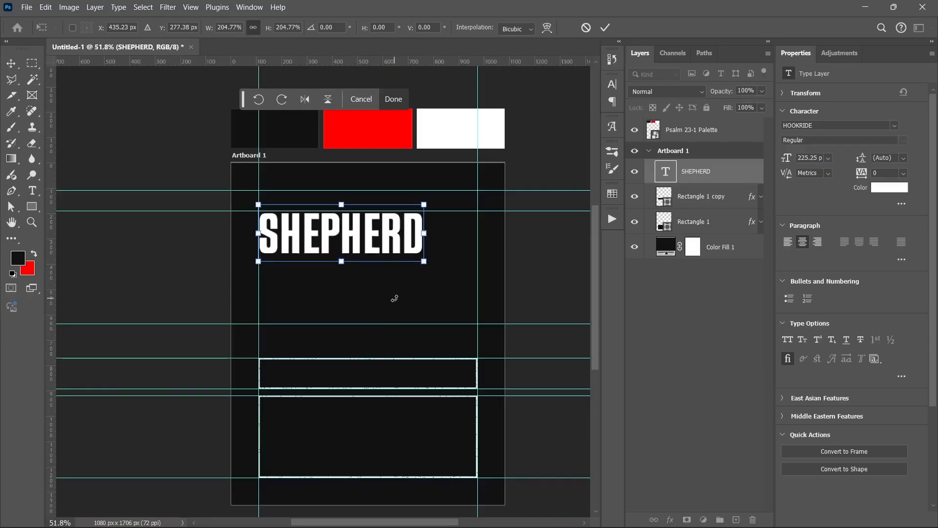
pyautogui.press('Up')
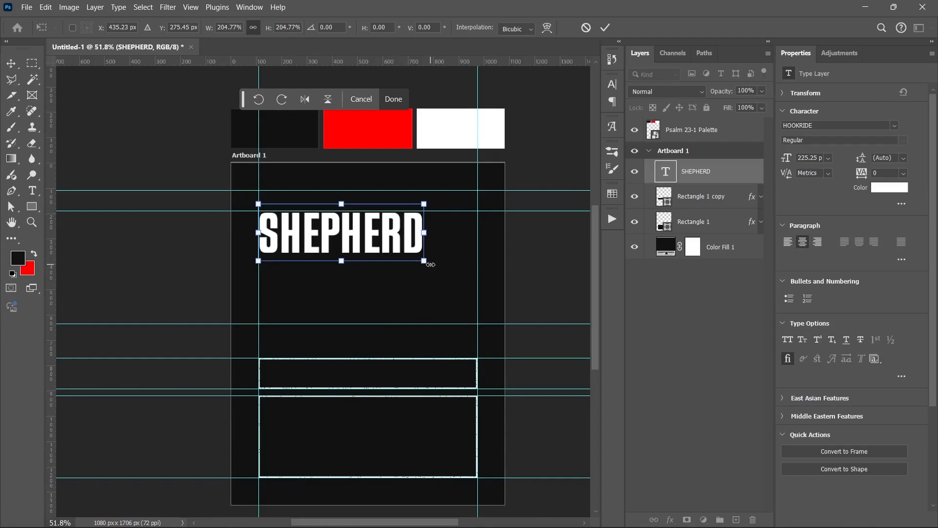
pyautogui.moveTo(430, 265); pyautogui.dragTo(431, 264)
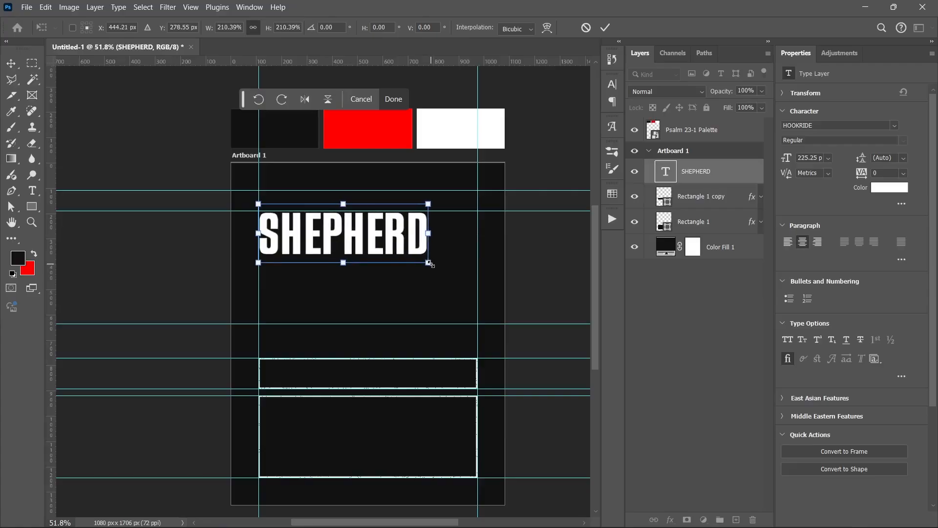
pyautogui.press('Return')
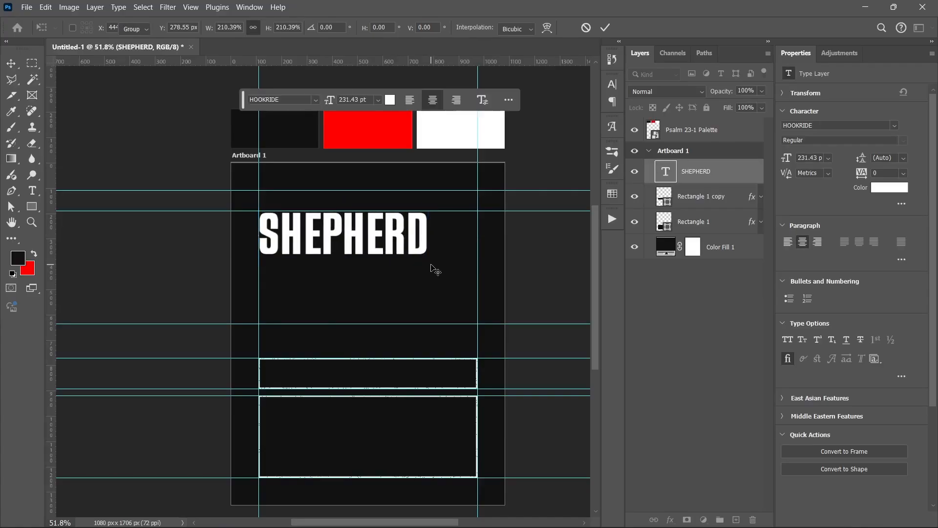
pyautogui.click(434, 268)
pyautogui.press('Up')
pyautogui.press('Up')
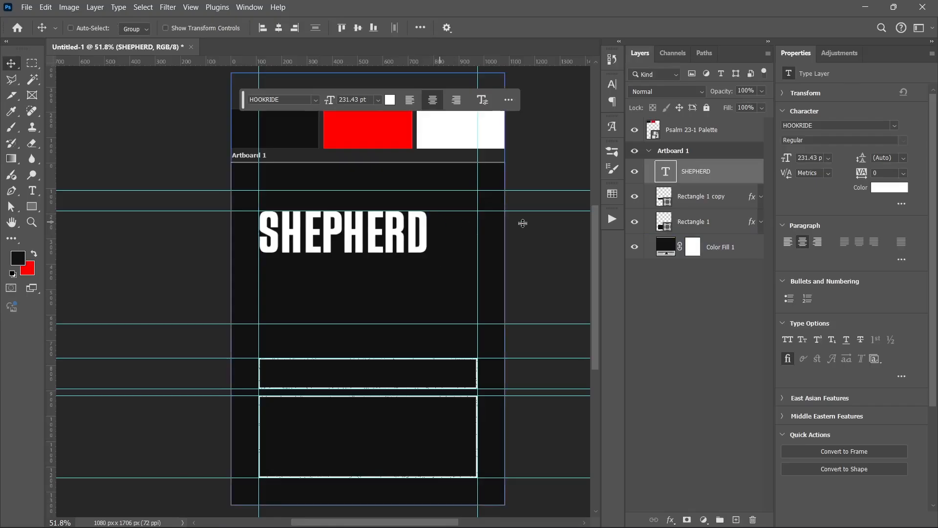
# - Set the SHEPHERD text colour to #ff0000, sampled from the red palette swatch
pyautogui.click(875, 190)
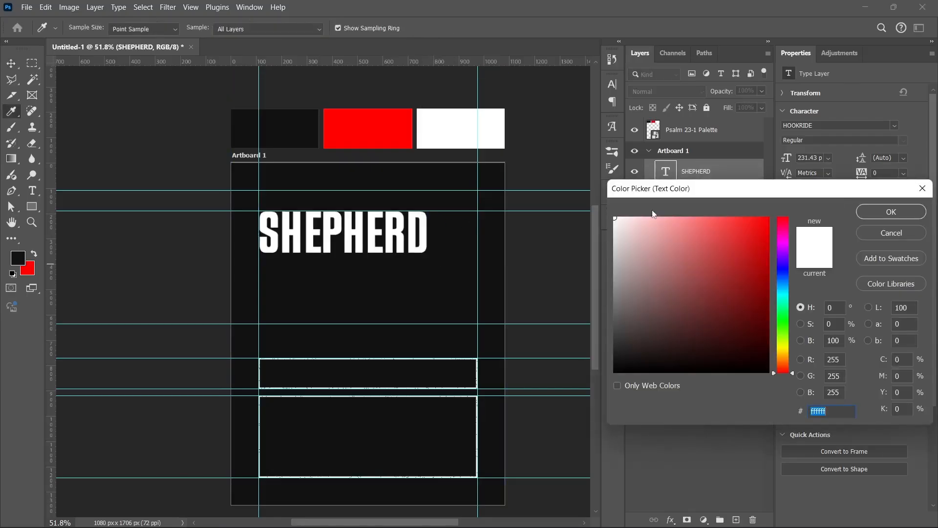
pyautogui.click(383, 129)
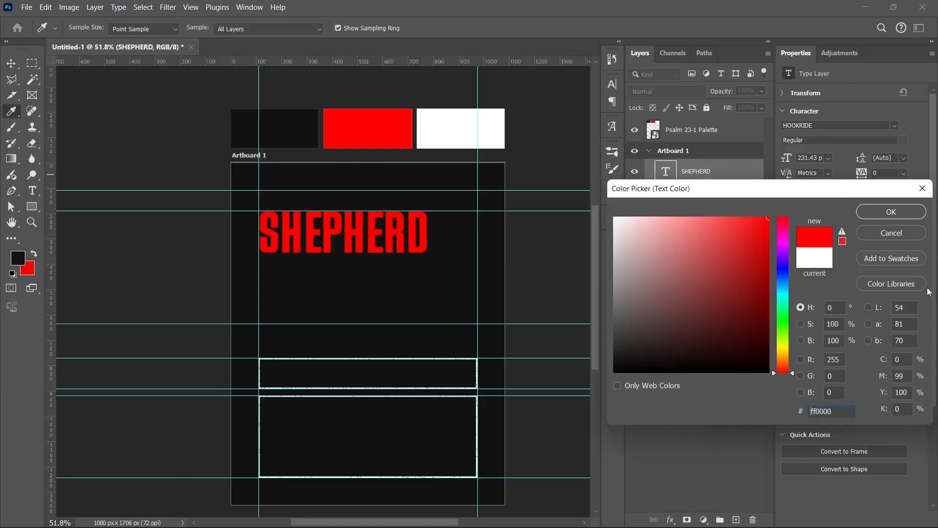
pyautogui.click(877, 215)
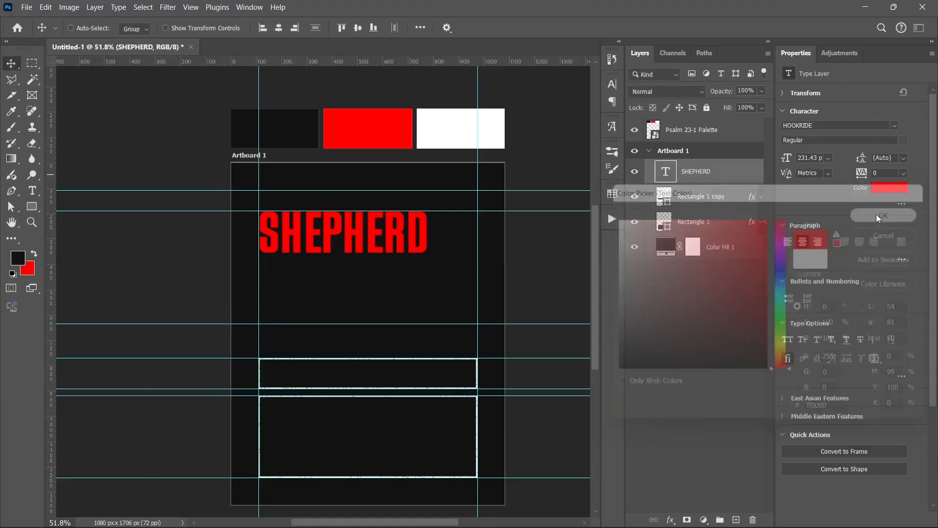
# - Convert the SHEPHERD text layer to a shape and deselect it
pyautogui.rightClick(725, 177)
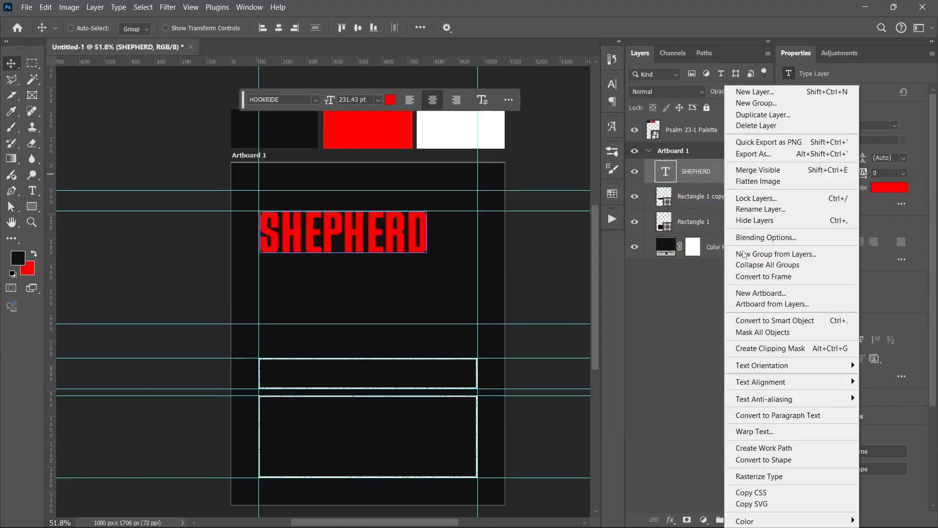
pyautogui.click(757, 460)
pyautogui.click(670, 304)
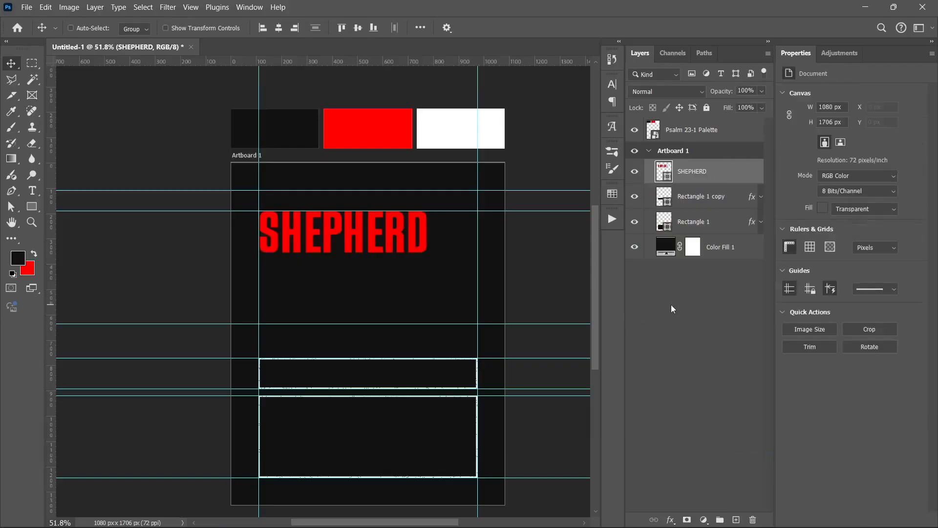
# - Select the anchor points along the lower edge of all the SHEPHERD letters with the Direct Selection tool
pyautogui.click(703, 173)
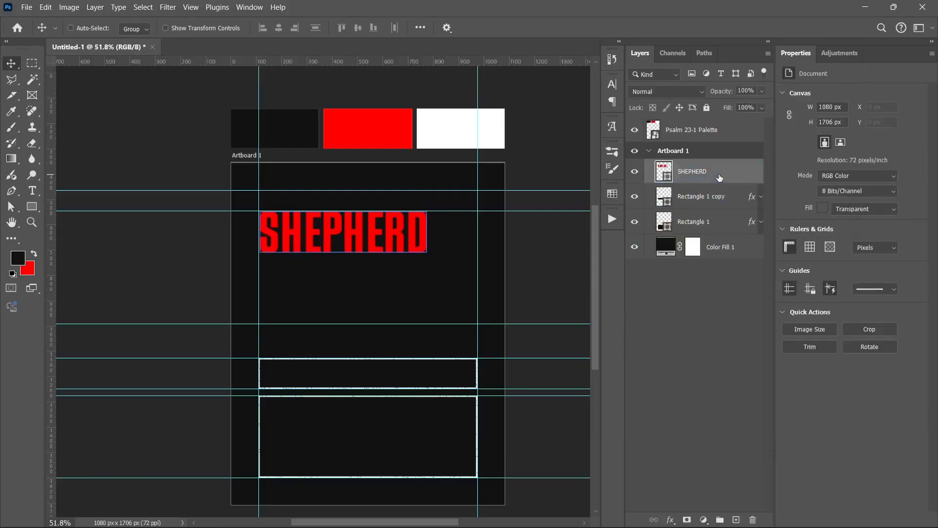
pyautogui.rightClick(14, 207)
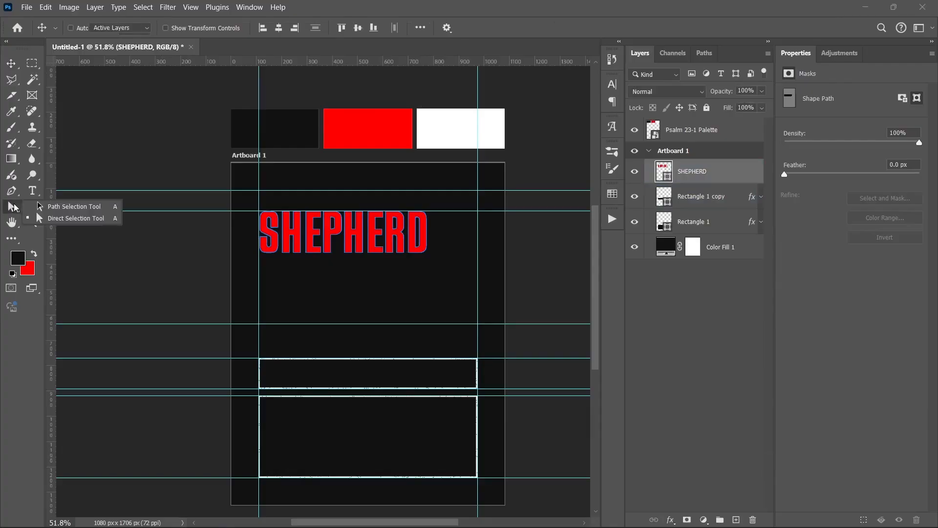
pyautogui.click(39, 221)
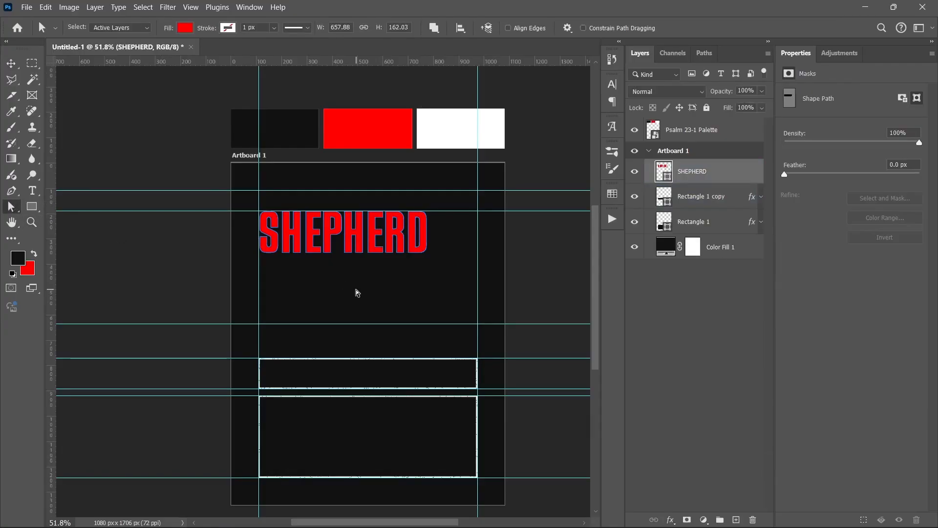
pyautogui.scroll(1, 355, 294)
pyautogui.scroll(2, 356, 291)
pyautogui.scroll(1, 370, 307)
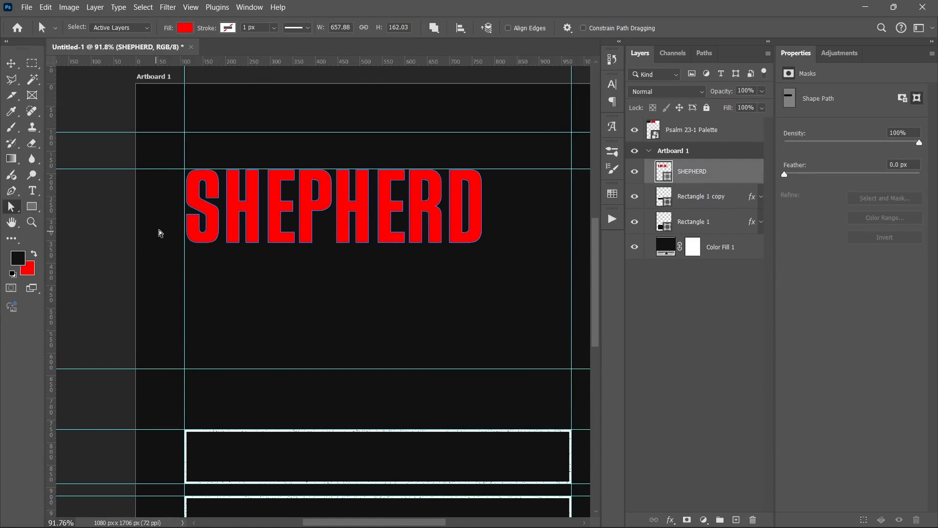
pyautogui.moveTo(517, 292); pyautogui.dragTo(112, 232)
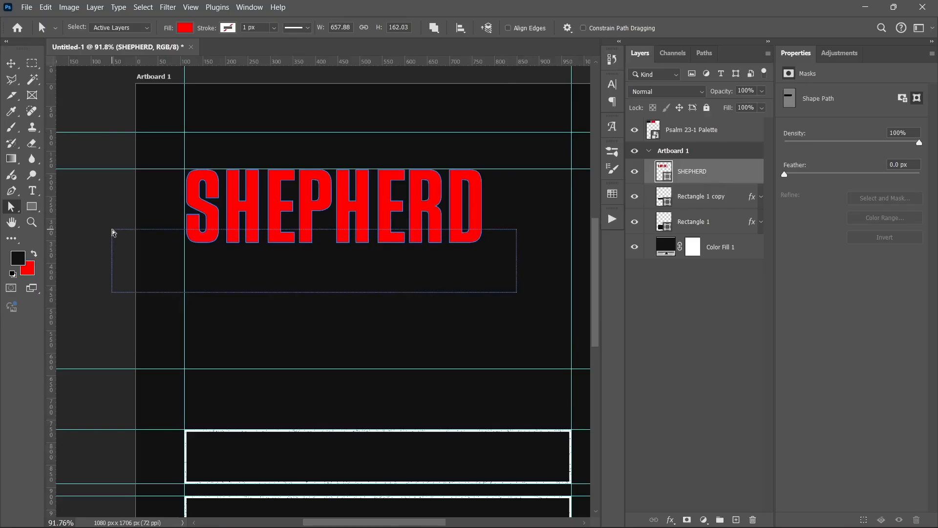
pyautogui.moveTo(113, 230); pyautogui.dragTo(163, 224)
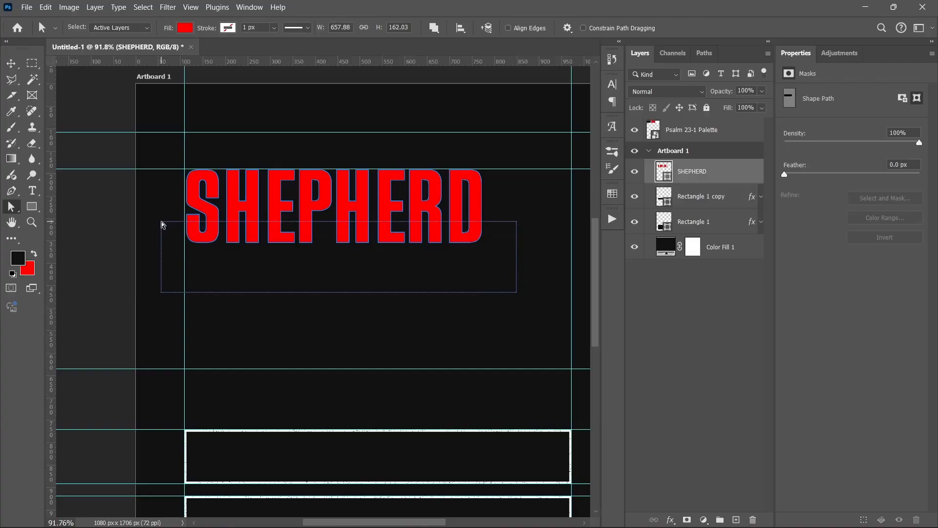
pyautogui.moveTo(163, 225); pyautogui.dragTo(178, 226)
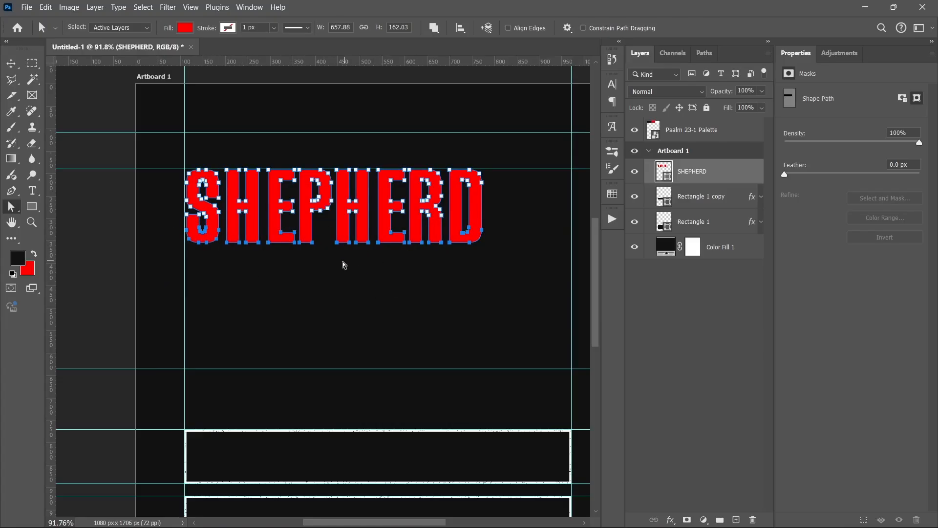
# - Stretch the lower ends of the SHEPHERD letters straight down to the third horizontal guide, making the shape about 443 px tall
pyautogui.scroll(4, 344, 265)
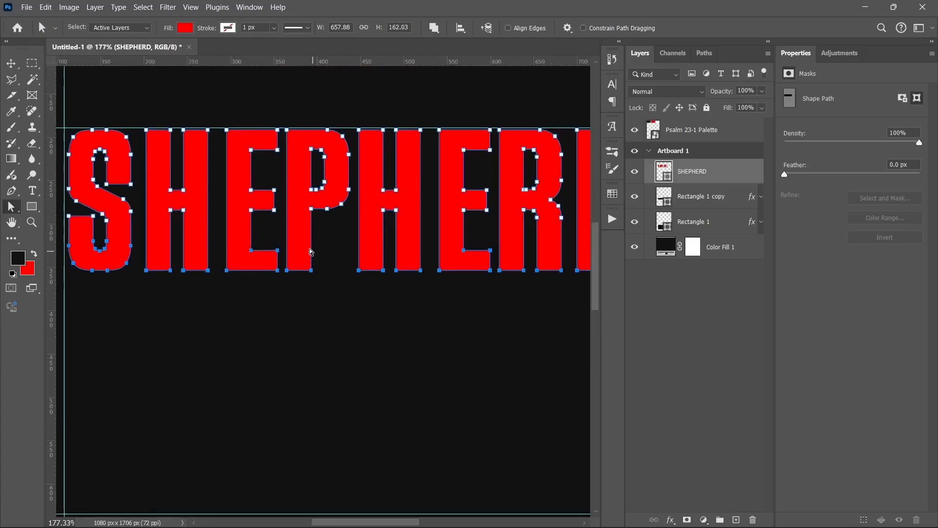
pyautogui.scroll(-1, 316, 185)
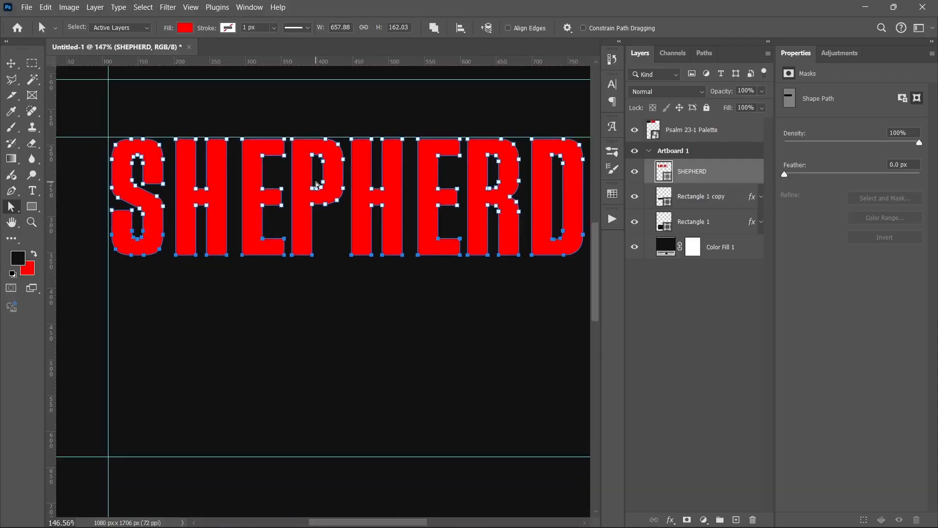
pyautogui.scroll(-1, 318, 269)
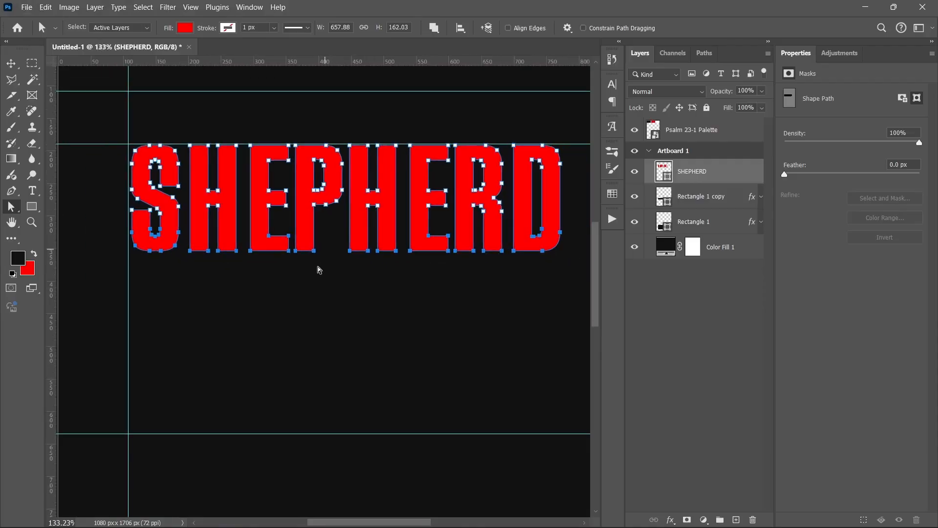
pyautogui.scroll(4, 313, 258)
pyautogui.scroll(-4, 319, 245)
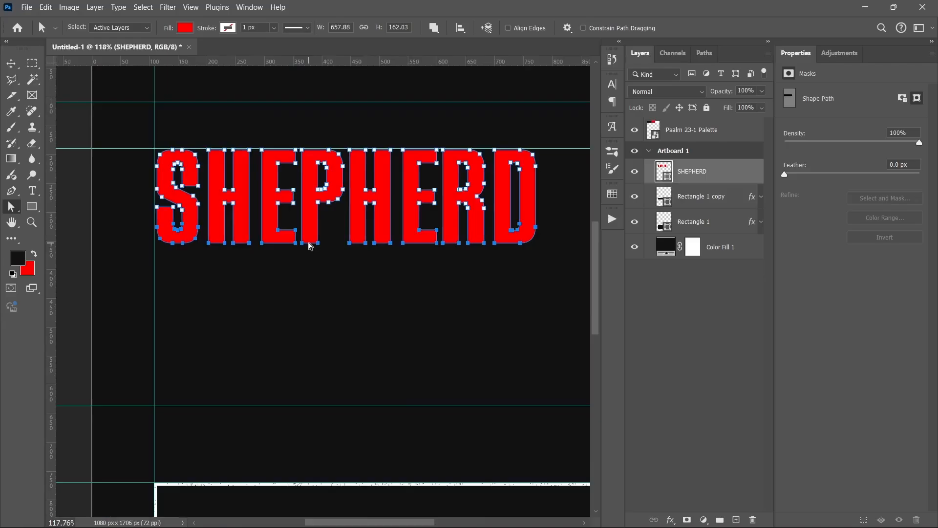
pyautogui.moveTo(310, 248); pyautogui.dragTo(287, 405)
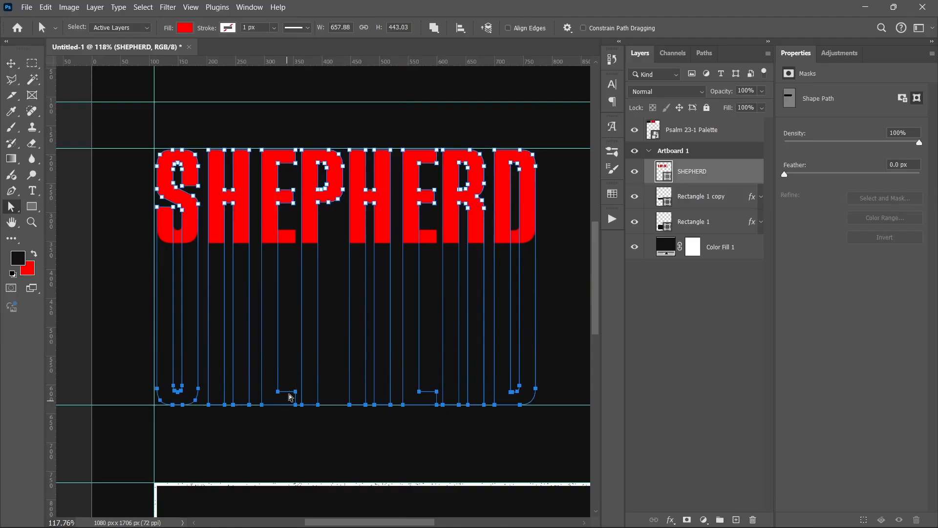
pyautogui.scroll(-3, 287, 376)
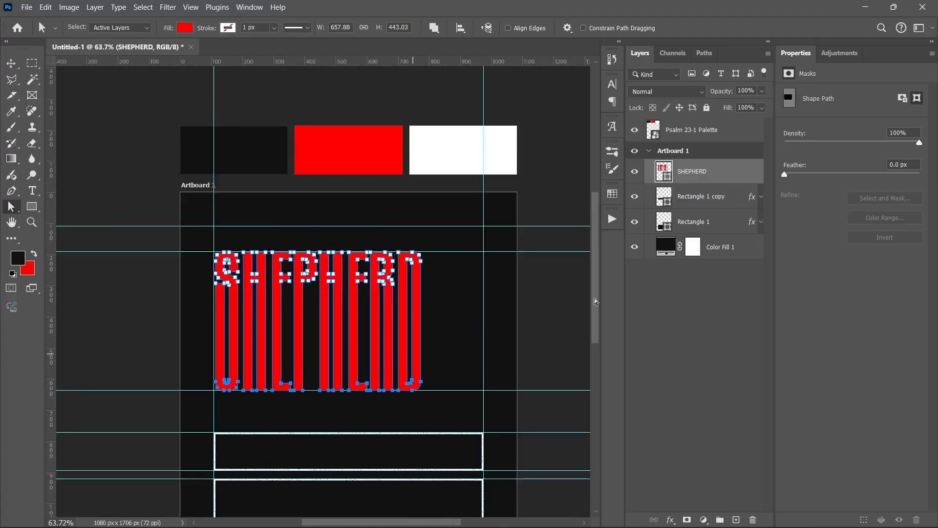
# - Deselect the stretched SHEPHERD shape, hide the guides to review the whole poster, and show them again
pyautogui.click(9, 62)
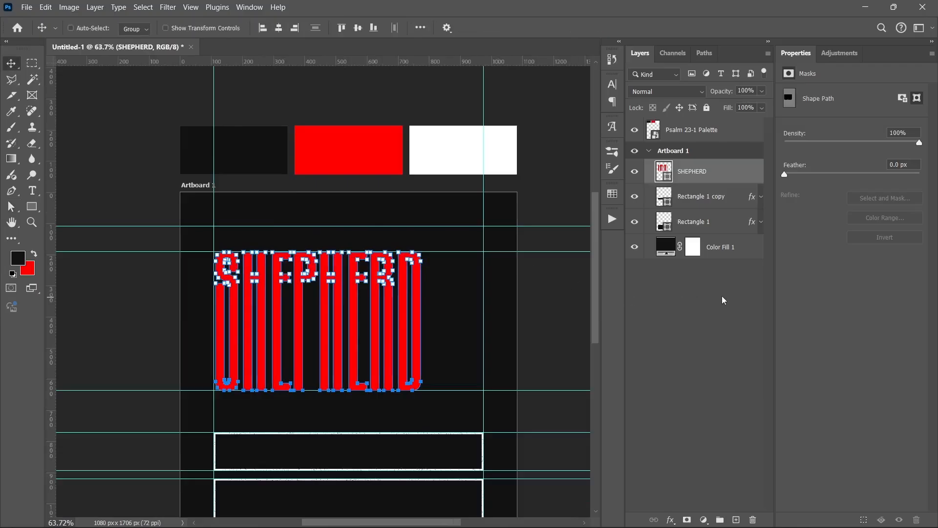
pyautogui.click(651, 298)
pyautogui.scroll(-1, 446, 330)
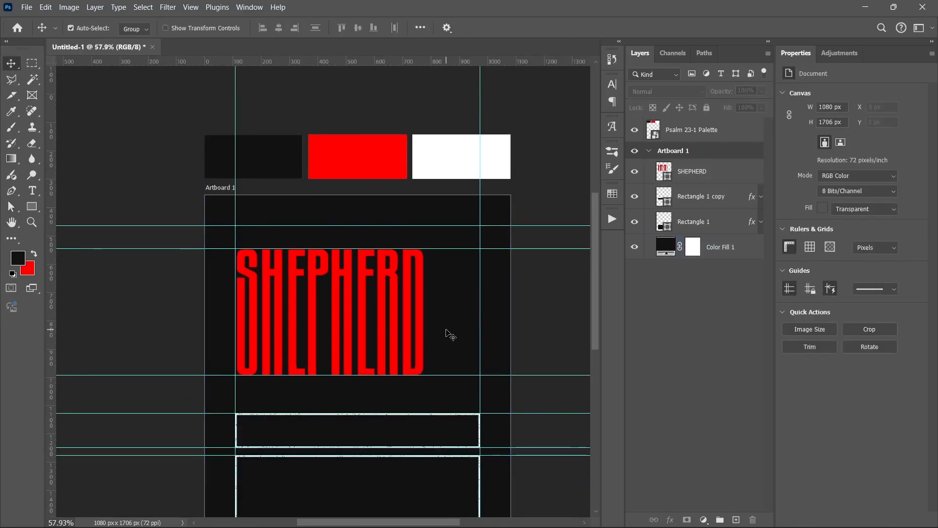
pyautogui.hotkey('ctrl', ';')
pyautogui.scroll(-3, 439, 347)
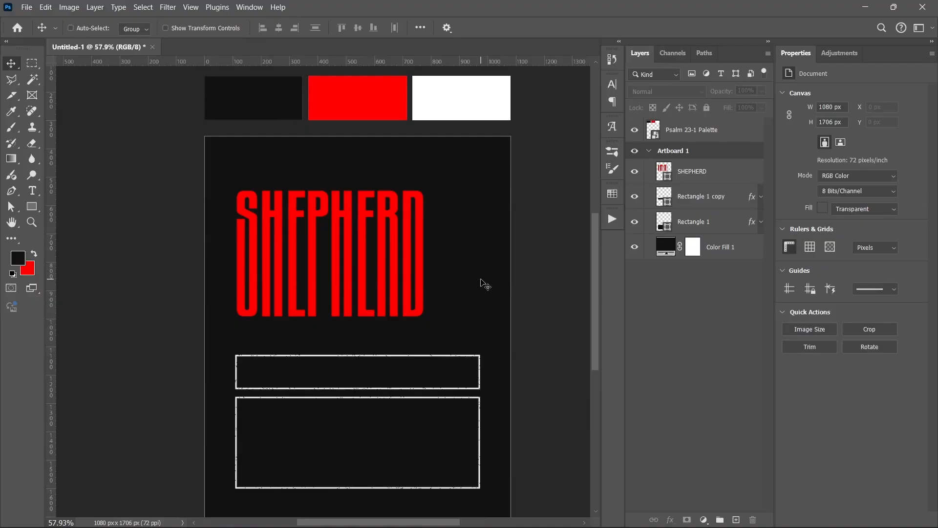
pyautogui.scroll(-2, 350, 272)
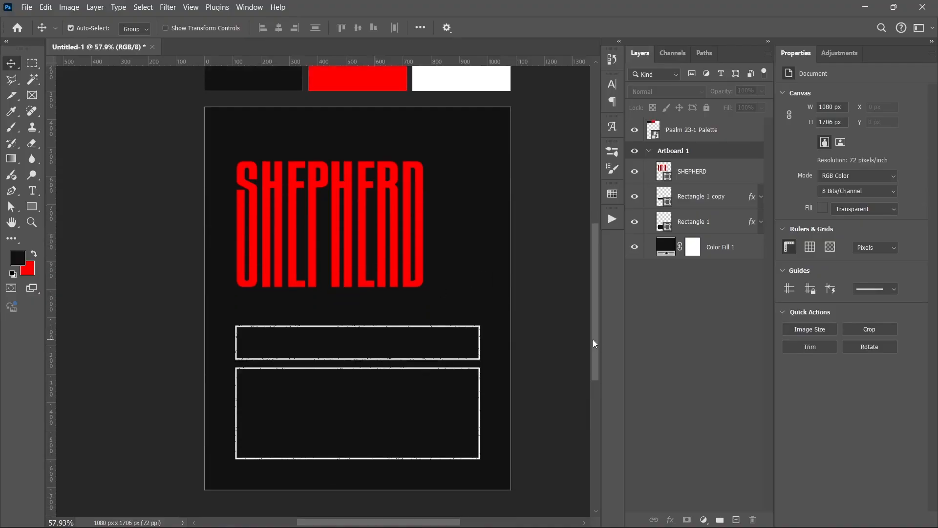
pyautogui.hotkey('ctrl', 'h')
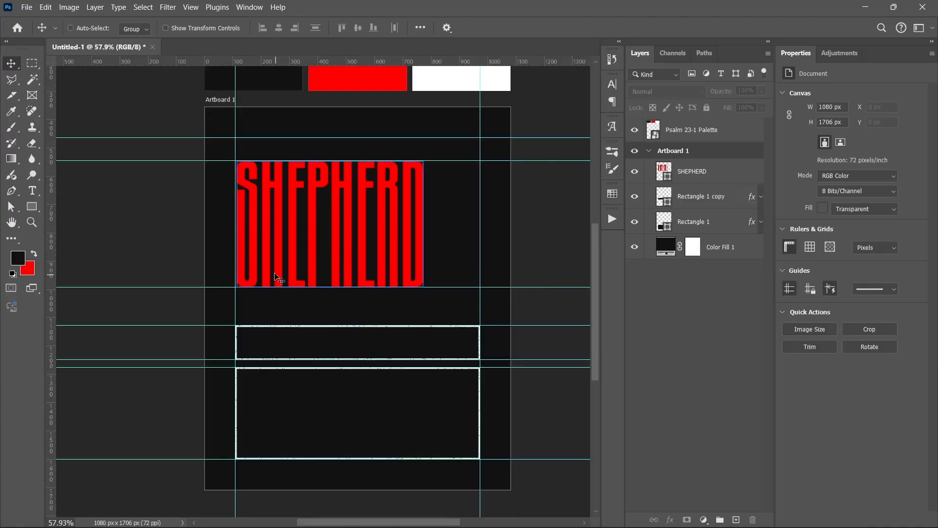
# - Add the text line "THE LORD IS MY" above SHEPHERD in 110 pt HOOKRIDE and move it right so it sits fully within the artboard
pyautogui.scroll(2, 266, 261)
pyautogui.click(33, 191)
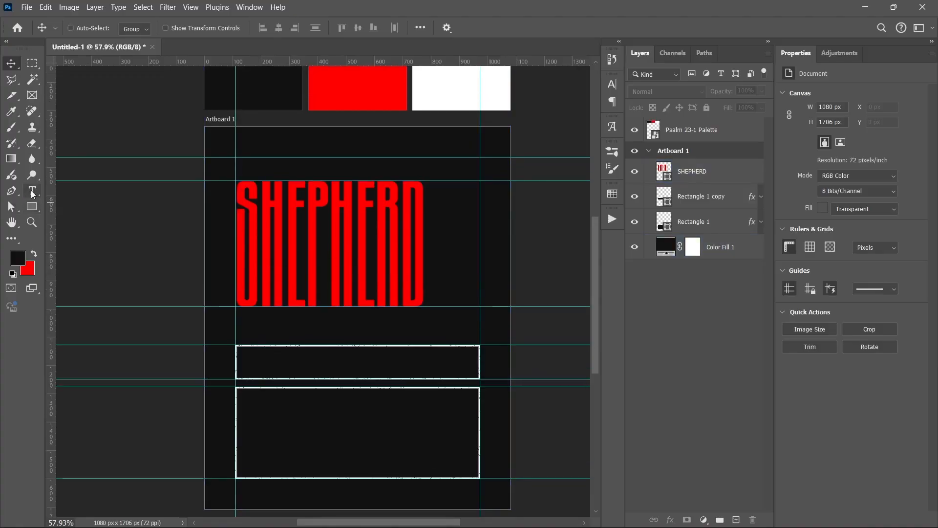
pyautogui.click(266, 160)
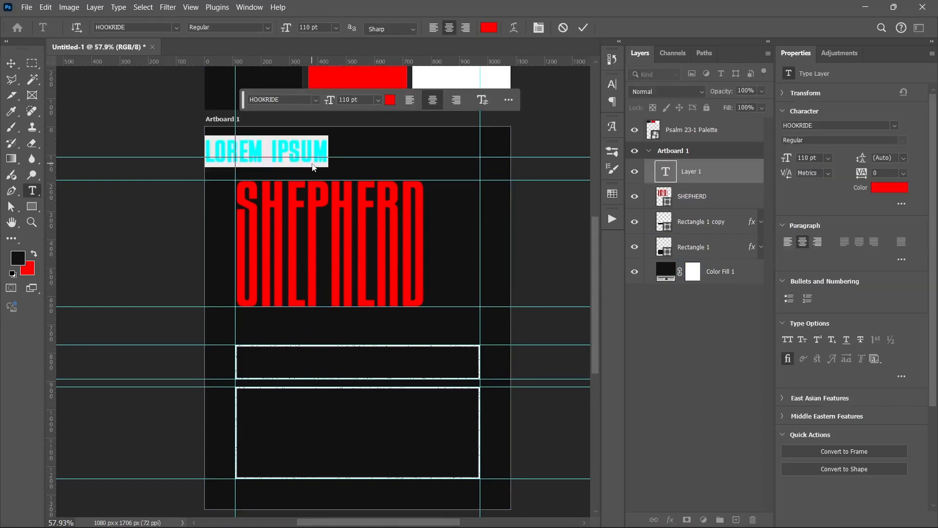
pyautogui.write('THE L')
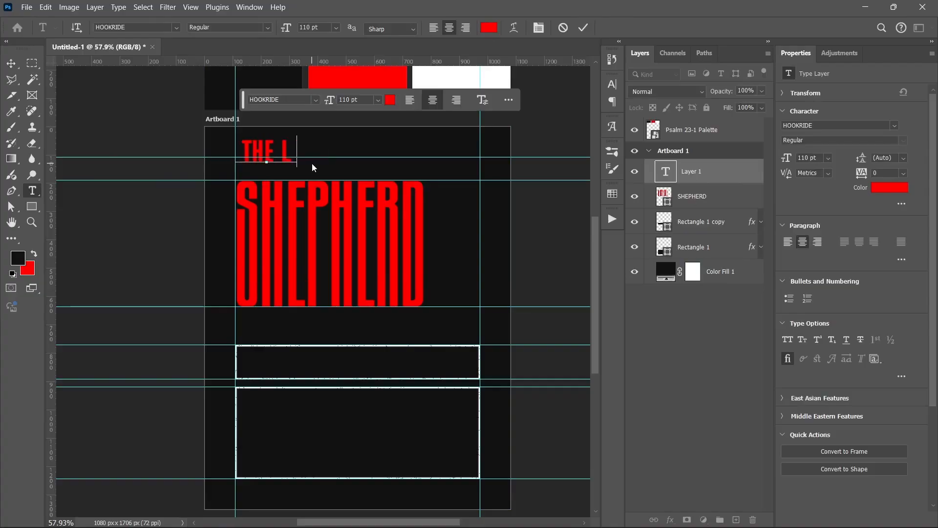
pyautogui.write('ORD I')
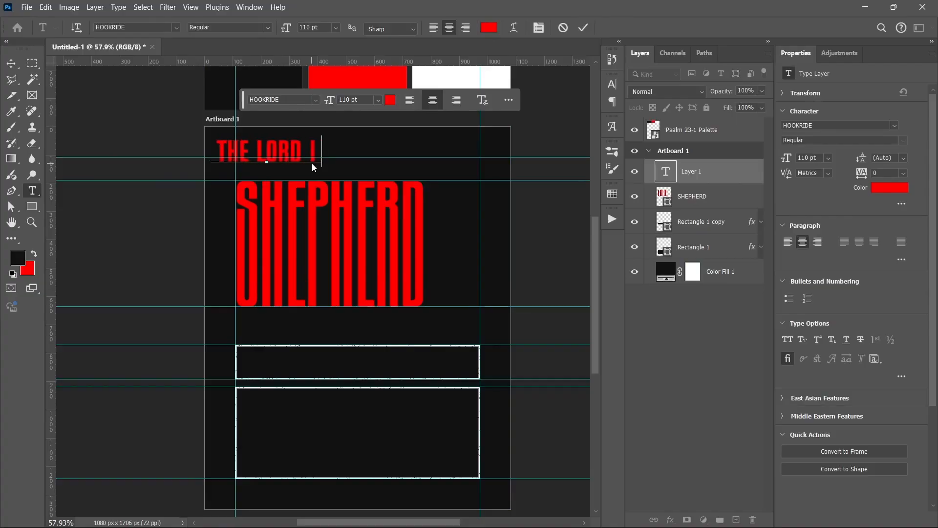
pyautogui.write('S MY')
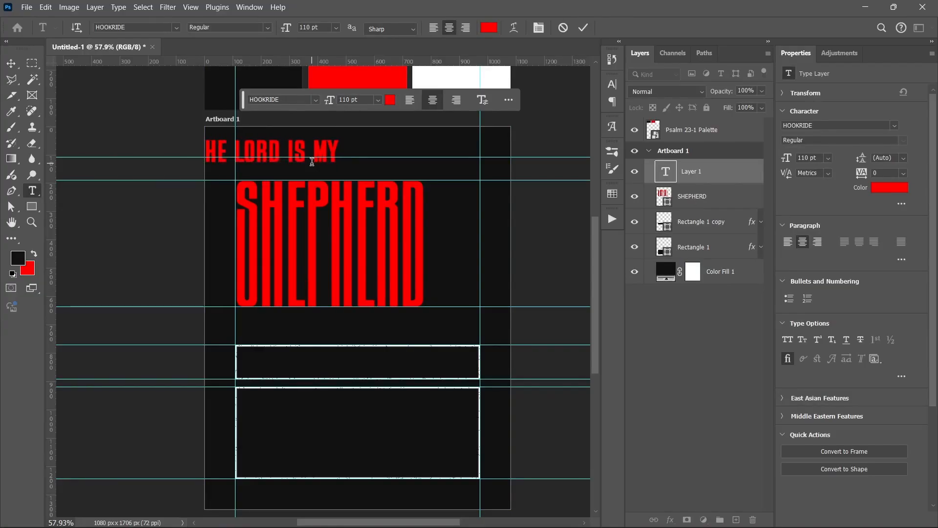
pyautogui.hotkey('ctrl', 'Return')
pyautogui.press('v')
pyautogui.moveTo(287, 159); pyautogui.dragTo(339, 161)
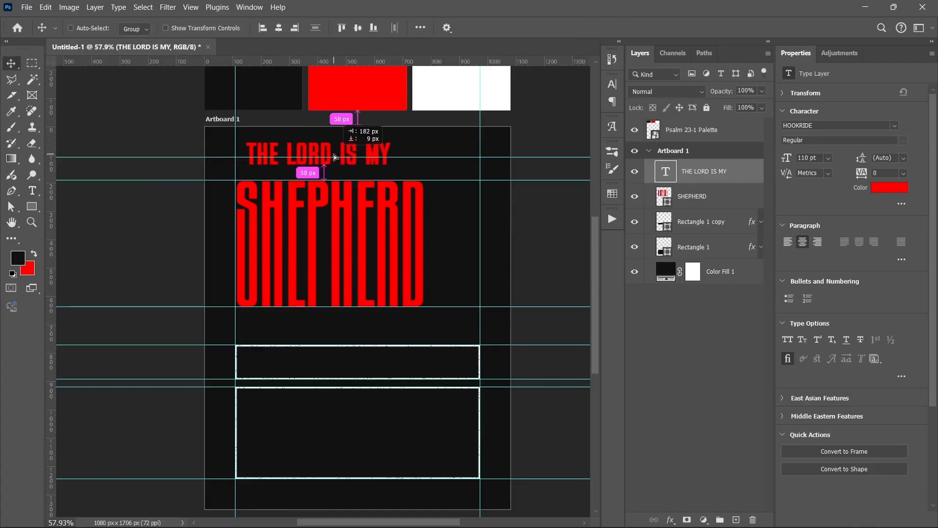
# - Change the "THE LORD IS MY" text color to ffffff white and set its size to 55 pt
pyautogui.click(889, 187)
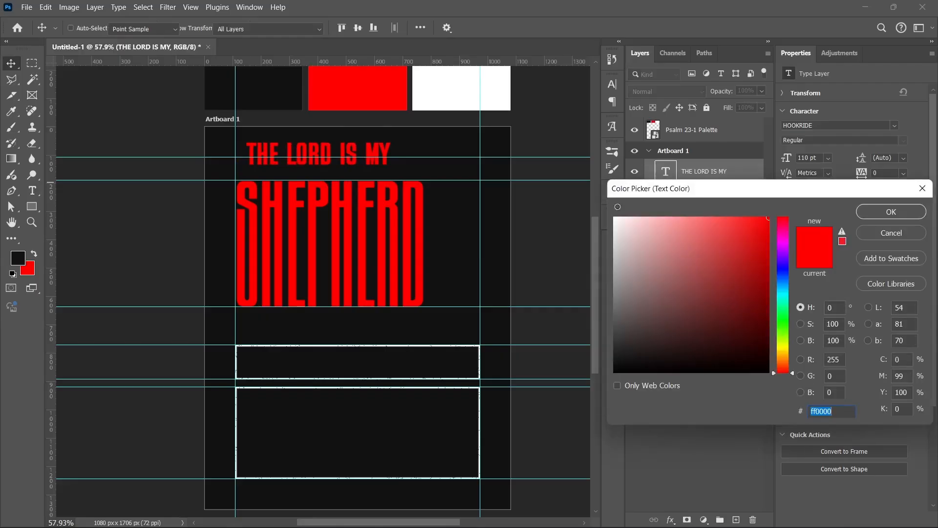
pyautogui.write('ffffff')
pyautogui.click(876, 213)
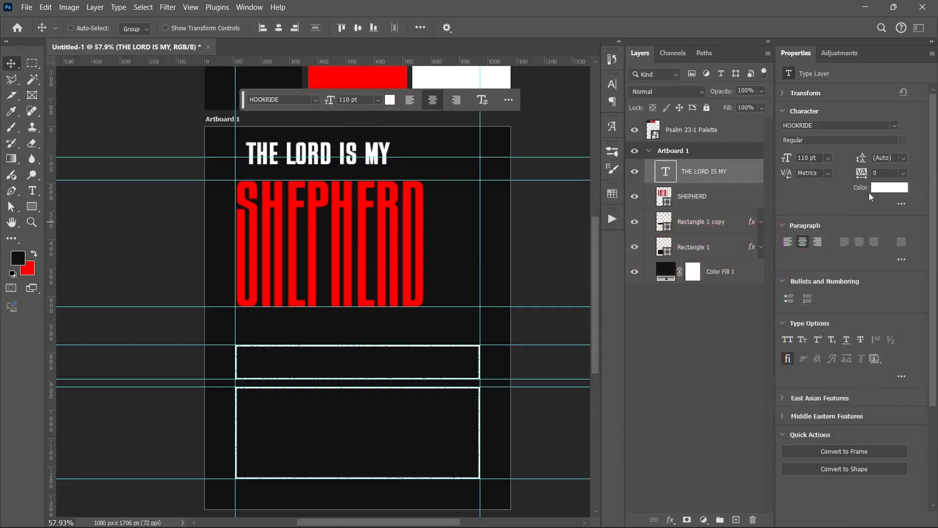
pyautogui.click(828, 157)
pyautogui.click(828, 157)
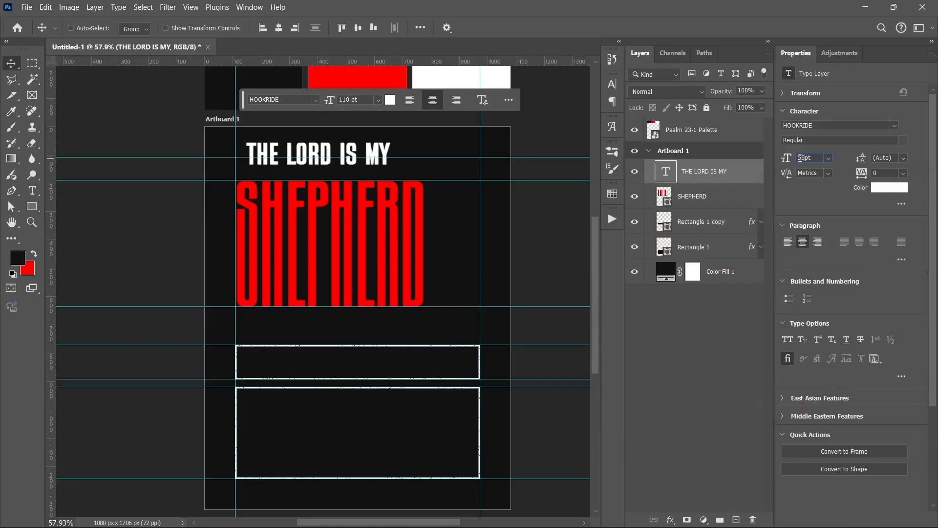
pyautogui.press('Return')
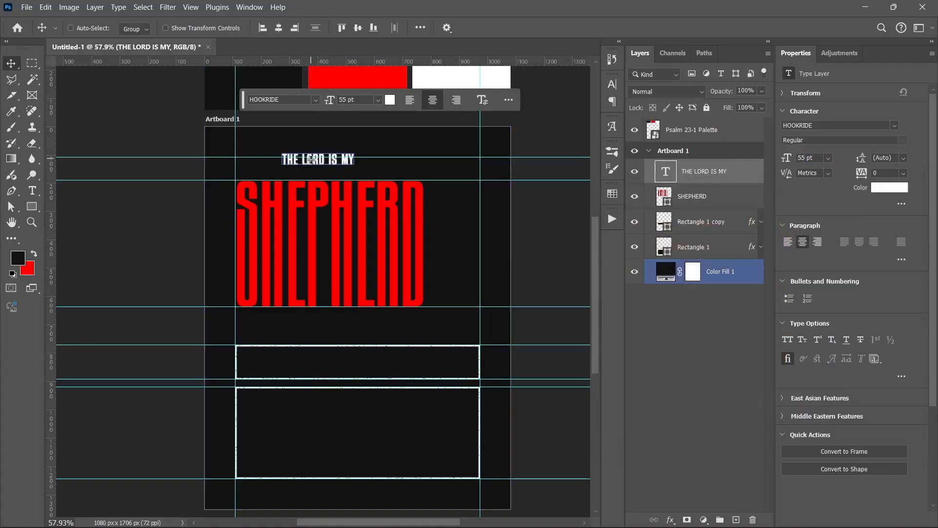
# - Position "THE LORD IS MY" above SHEPHERD, with its top on the uppermost horizontal guide and its left edge on the left margin guide
pyautogui.moveTo(300, 162); pyautogui.dragTo(301, 165)
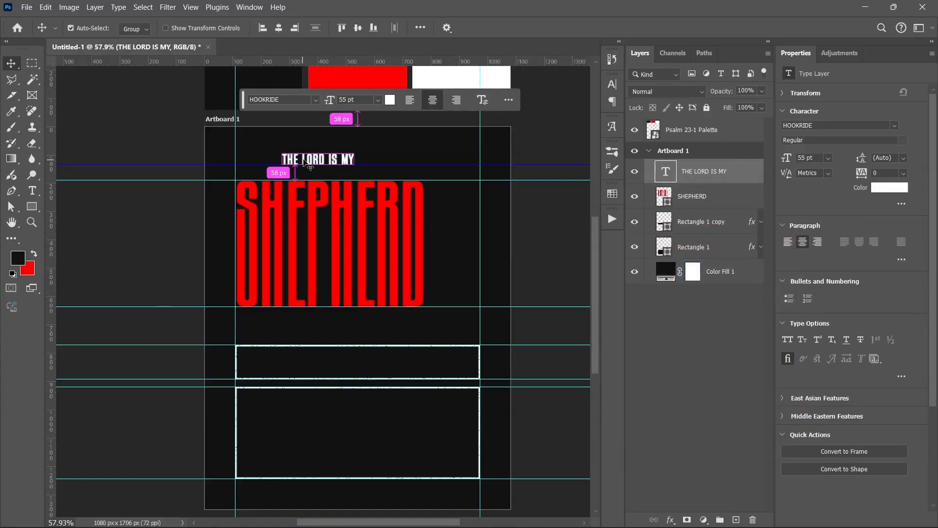
pyautogui.hotkey('ctrl', 'z')
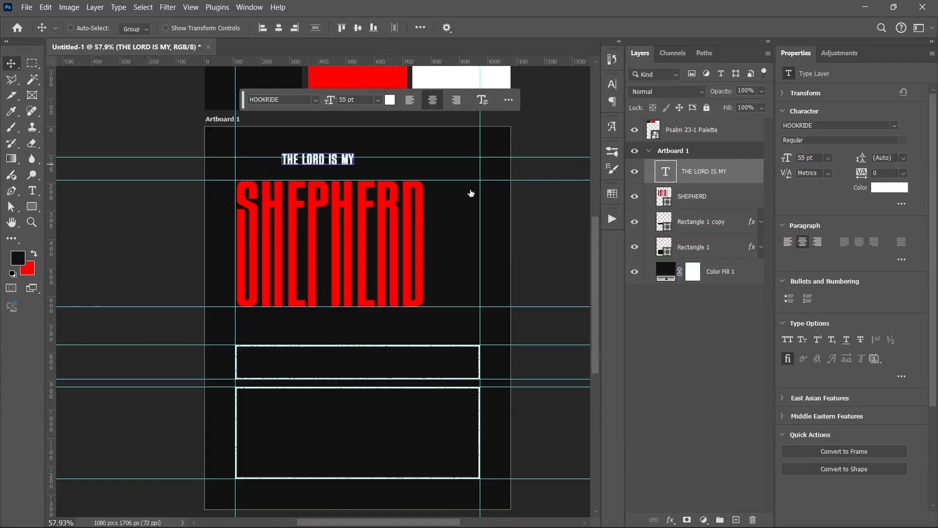
pyautogui.scroll(3, 337, 189)
pyautogui.moveTo(296, 152); pyautogui.dragTo(226, 161)
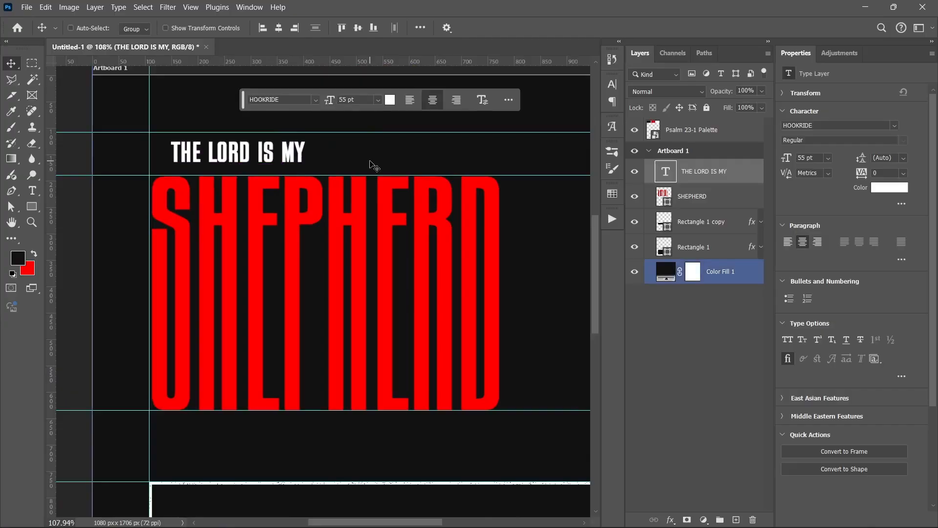
pyautogui.press('Up')
pyautogui.press('Up')
pyautogui.press('Up')
pyautogui.press('Up')
pyautogui.press('Up')
pyautogui.press('Up')
pyautogui.press('Up')
pyautogui.press('Up')
pyautogui.press('Up')
pyautogui.press('Up')
pyautogui.press('Up')
pyautogui.press('Up')
pyautogui.press('Up')
pyautogui.press('Up')
pyautogui.press('Up')
pyautogui.press('Up')
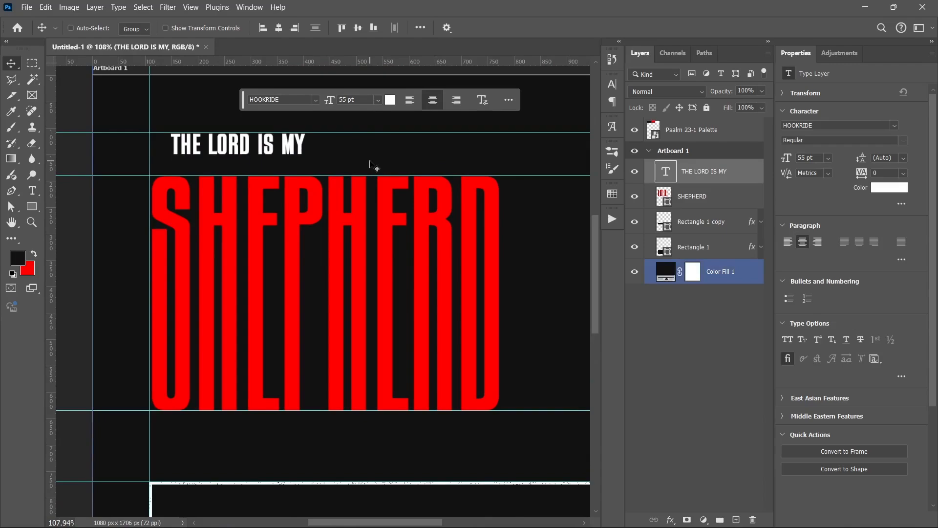
pyautogui.press('Up')
pyautogui.press('Up')
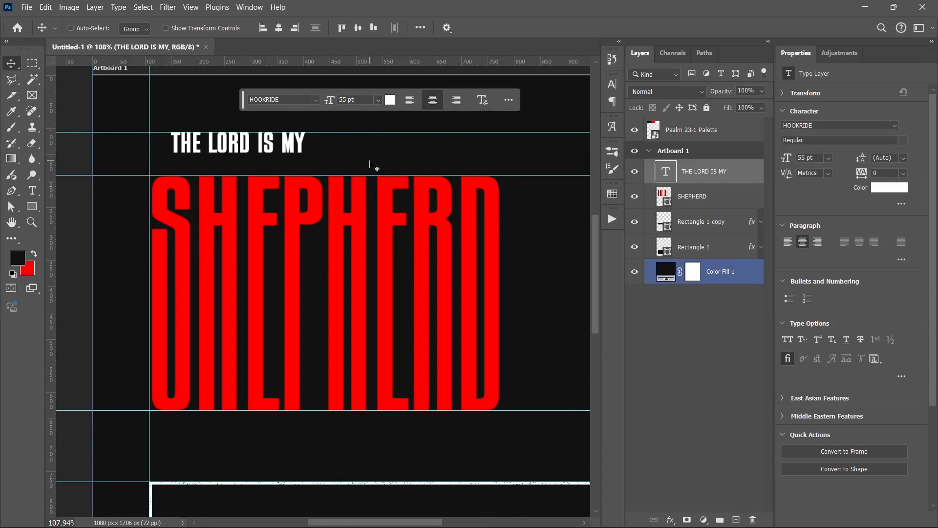
pyautogui.hotkey('shift', 'Left')
pyautogui.hotkey('shift', 'Left')
pyautogui.hotkey('shift', 'Left')
pyautogui.hotkey('shift', 'Left')
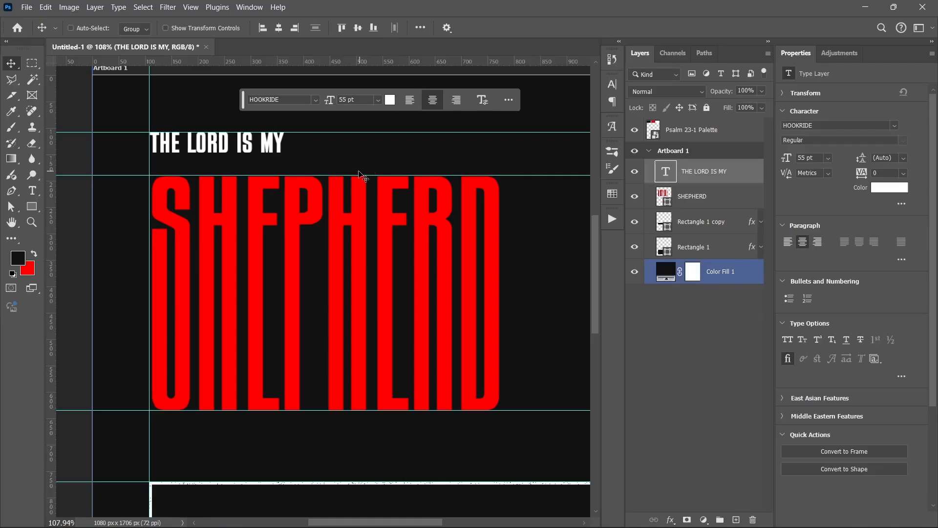
# - Duplicate the "THE LORD IS MY" line just below the right end of SHEPHERD and change the copy's text to "I SHALL NOT WANT"
pyautogui.scroll(-3, 357, 176)
pyautogui.scroll(-1, 342, 176)
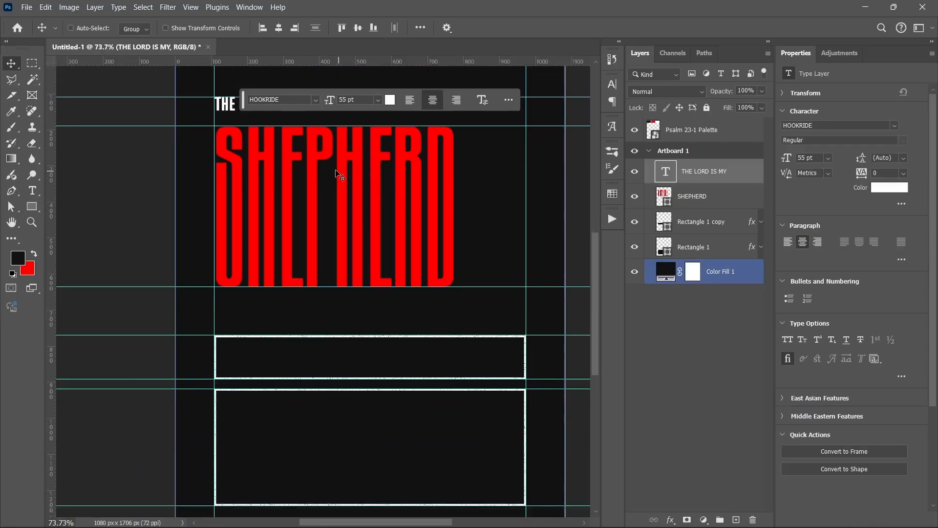
pyautogui.scroll(3, 328, 205)
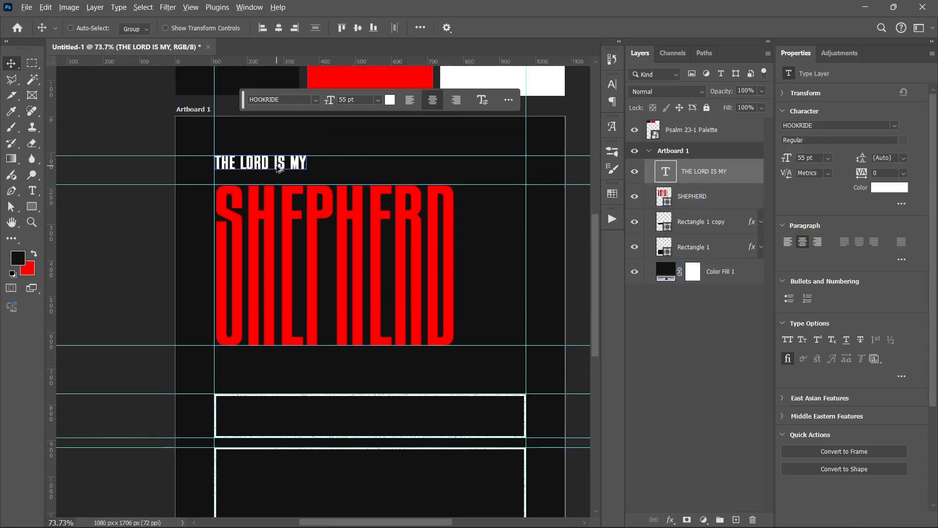
pyautogui.moveTo(289, 166); pyautogui.dragTo(422, 367)
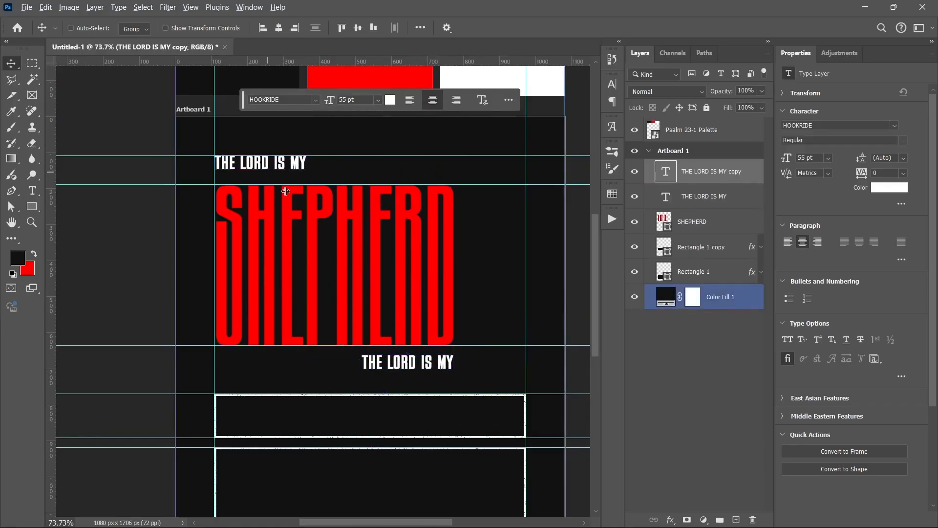
pyautogui.doubleClick(397, 363)
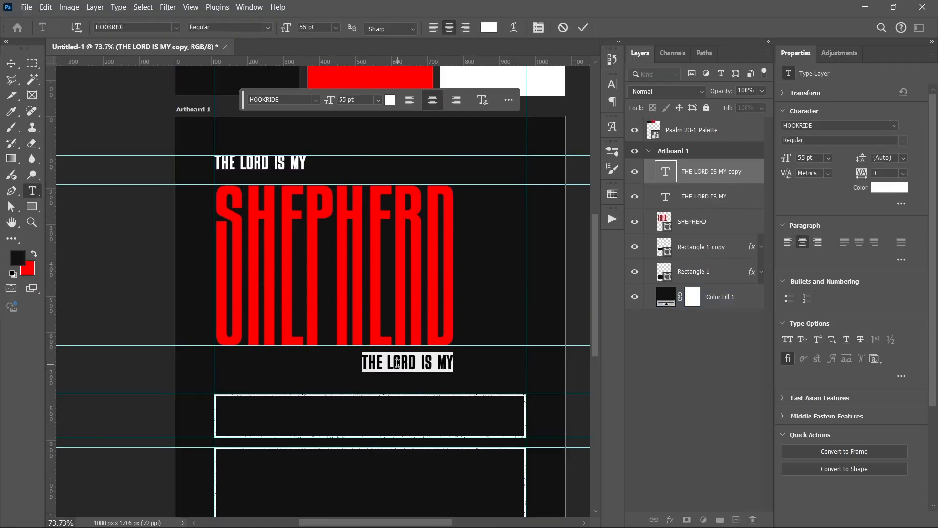
pyautogui.write('I S')
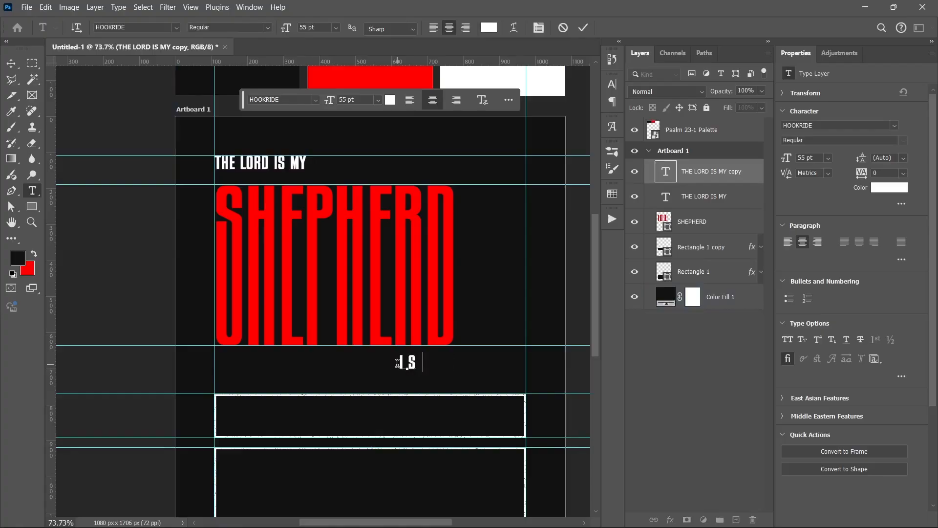
pyautogui.write('HALL NO')
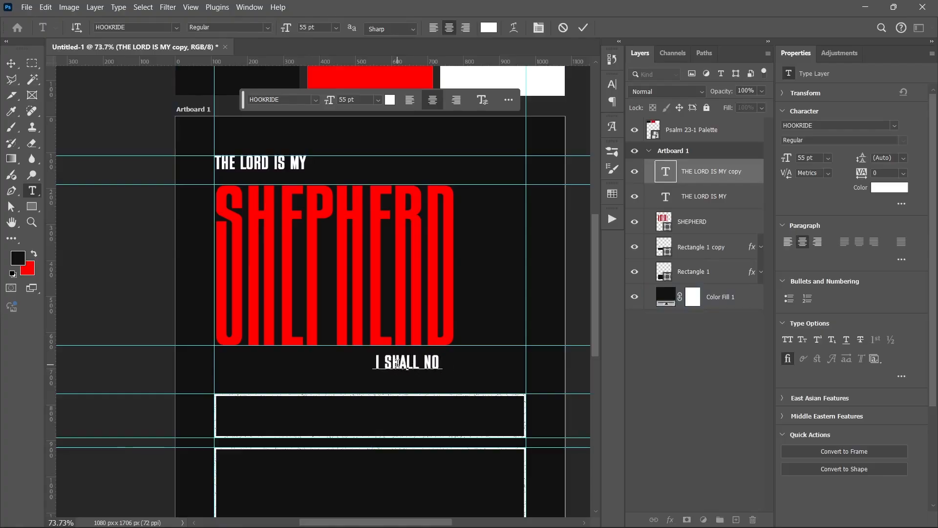
pyautogui.write('T WAN')
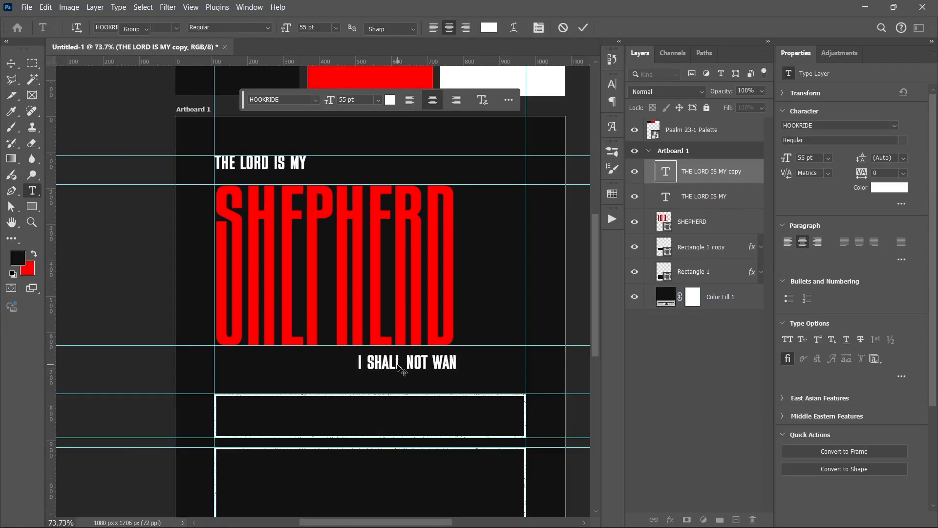
pyautogui.write('T')
pyautogui.hotkey('ctrl', 'Return')
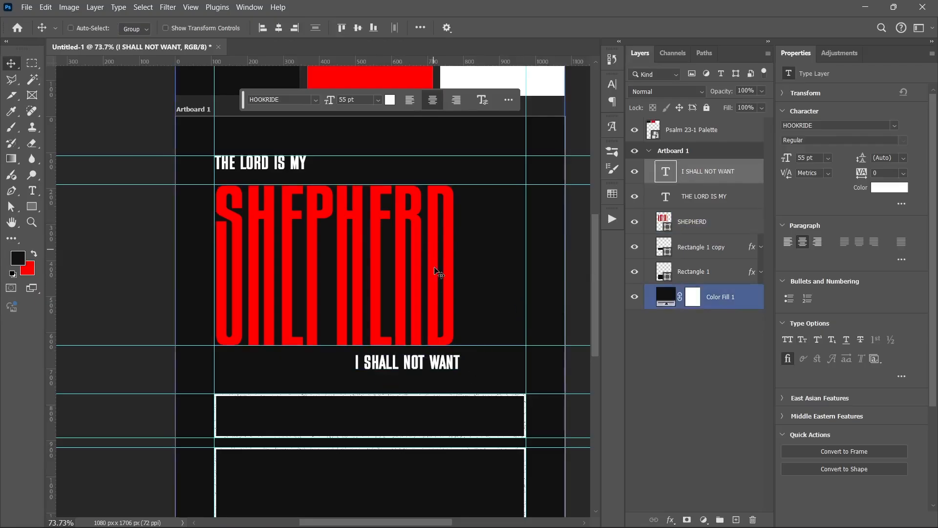
# - Align the right edge of "I SHALL NOT WANT" to the right edge of SHEPHERD using a selection of the SHEPHERD shape, then deselect
pyautogui.keyDown('ctrl'); pyautogui.click(664, 223); pyautogui.keyUp('ctrl')
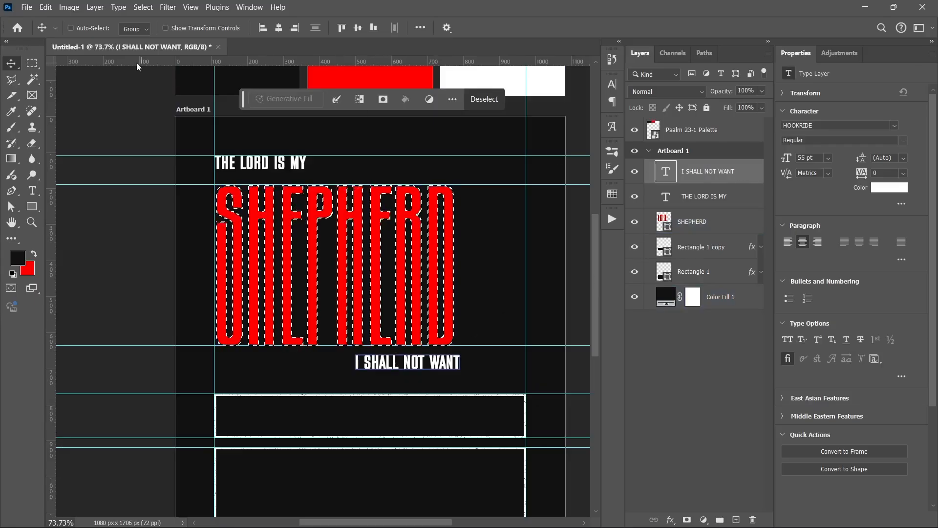
pyautogui.click(294, 28)
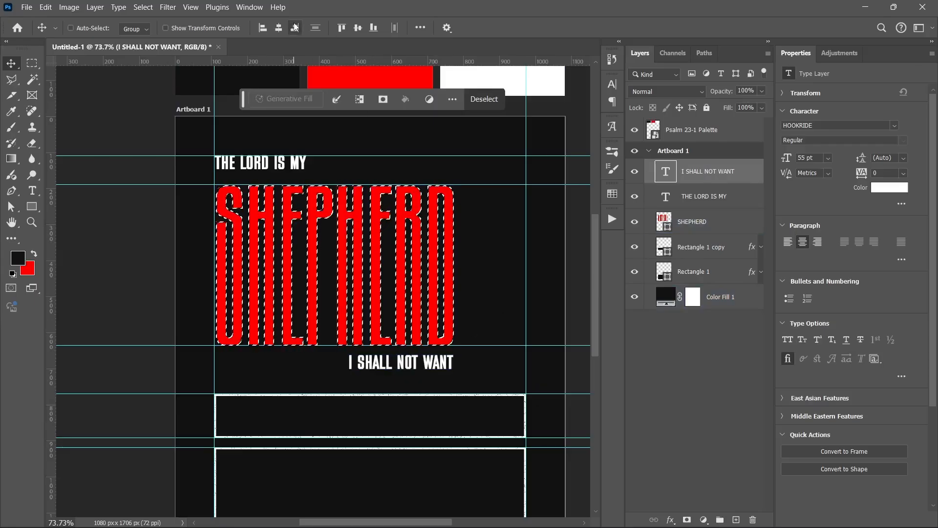
pyautogui.hotkey('ctrl', 'd')
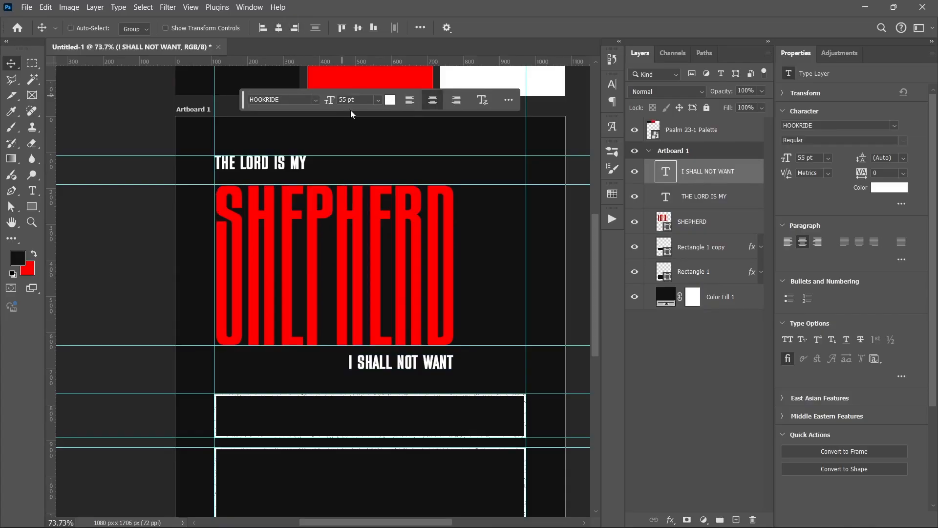
# - Deselect the text layer and select the layer of the large lower box, Rectangle 1
pyautogui.scroll(-1, 371, 192)
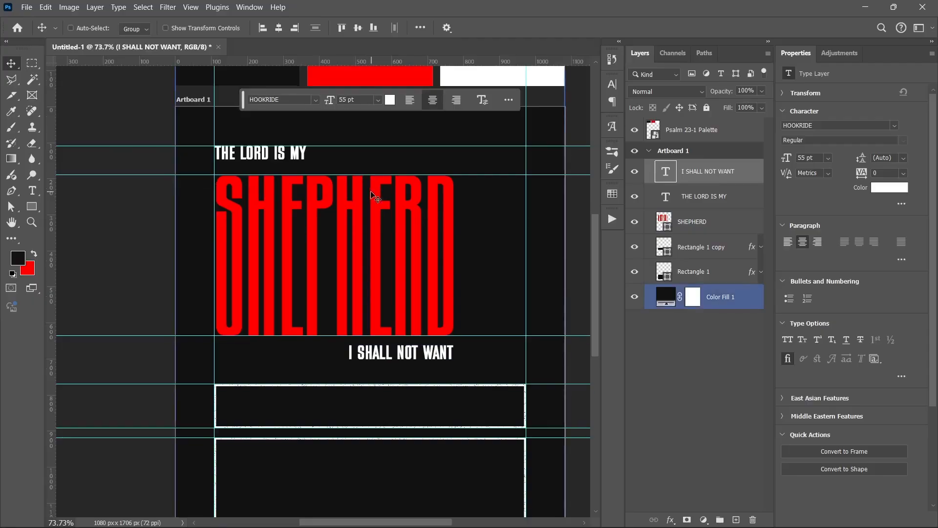
pyautogui.scroll(-4, 375, 195)
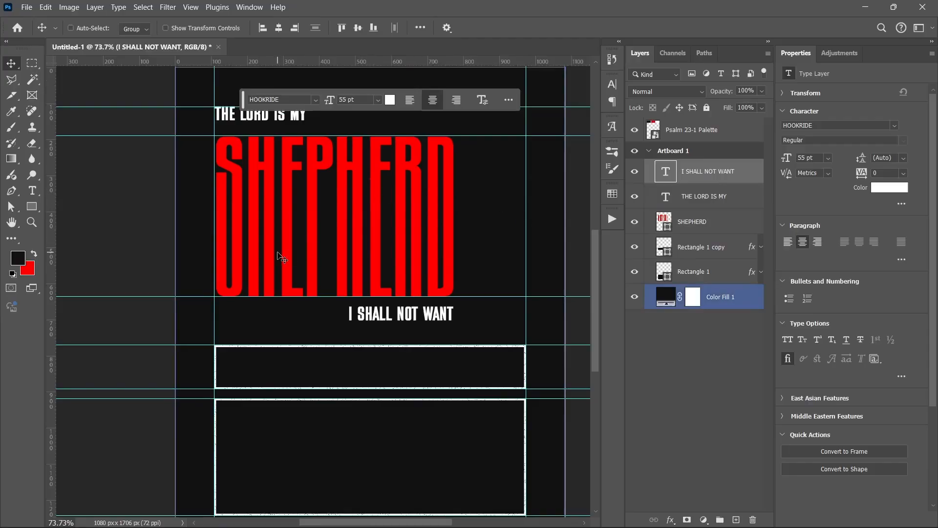
pyautogui.scroll(-6, 295, 305)
pyautogui.scroll(-4, 295, 304)
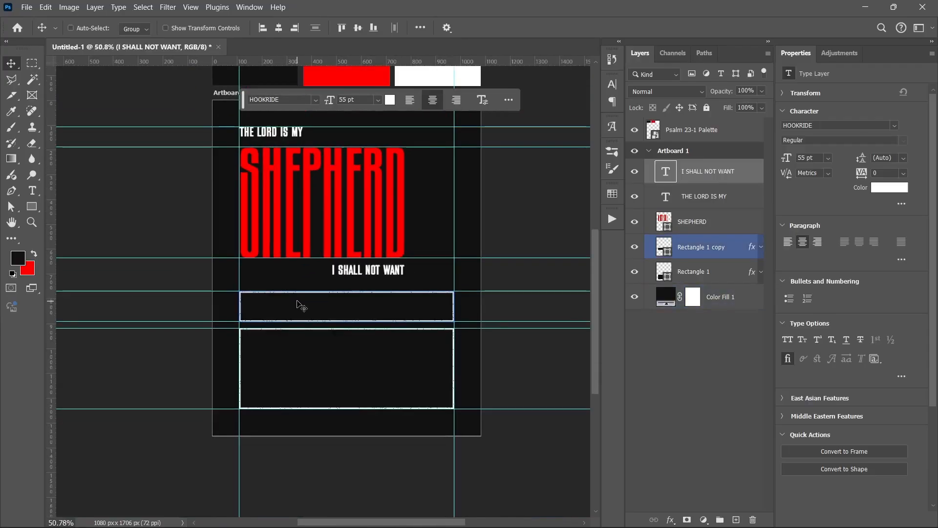
pyautogui.scroll(1, 297, 300)
pyautogui.scroll(2, 302, 306)
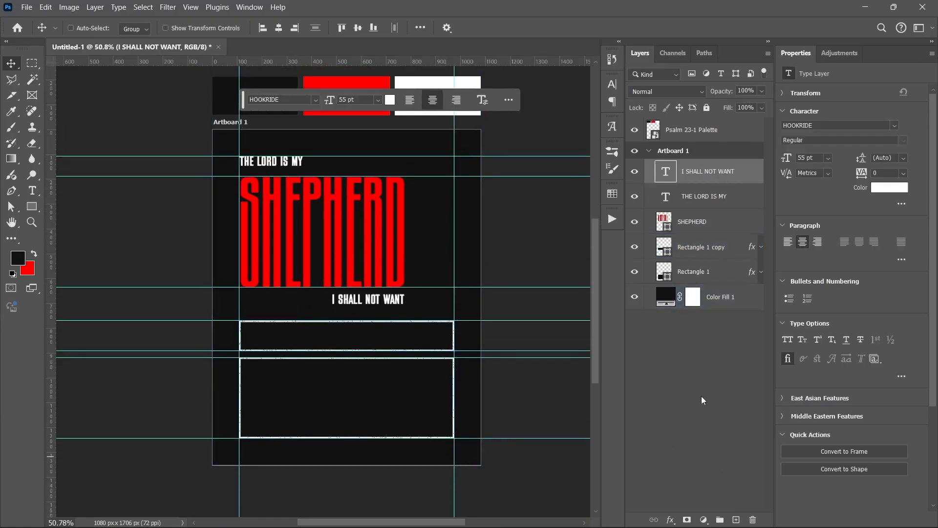
pyautogui.click(682, 326)
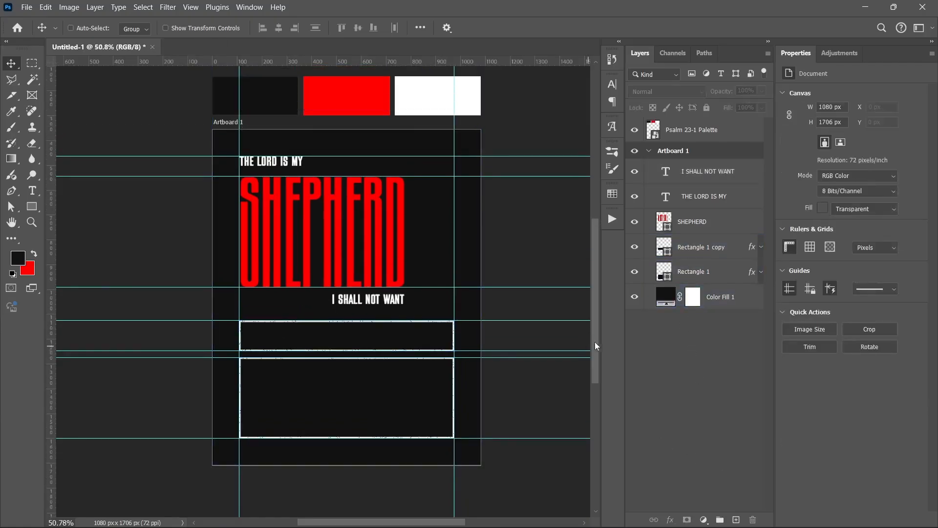
pyautogui.click(723, 276)
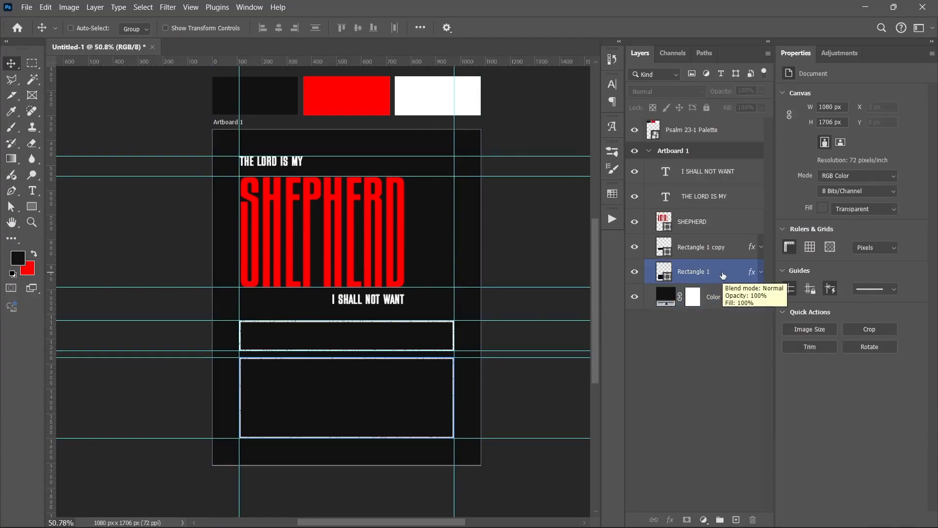
# - Place the Sheep-Photoroom image from the Psalm 23-1 folder on the artboard and stack it together with Rectangle 1 above Rectangle 1 copy
pyautogui.moveTo(459, 526)
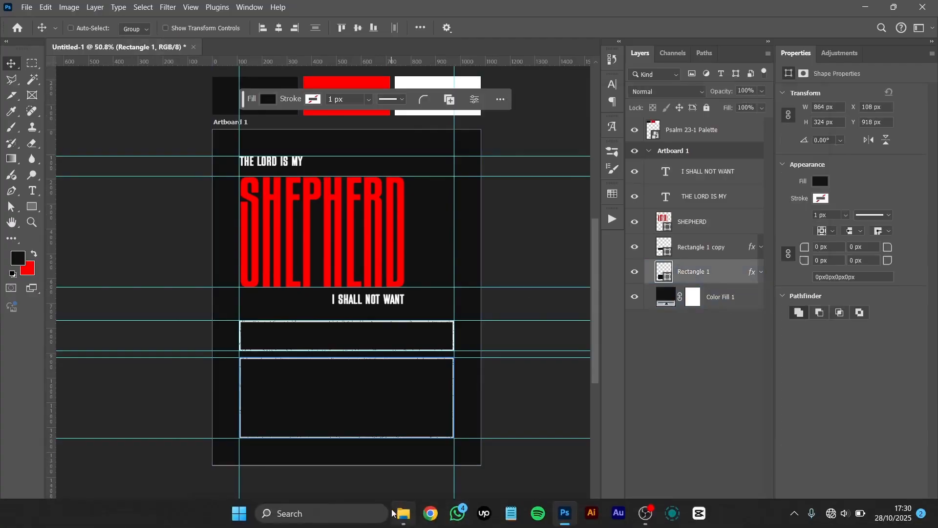
pyautogui.click(400, 515)
pyautogui.click(736, 225)
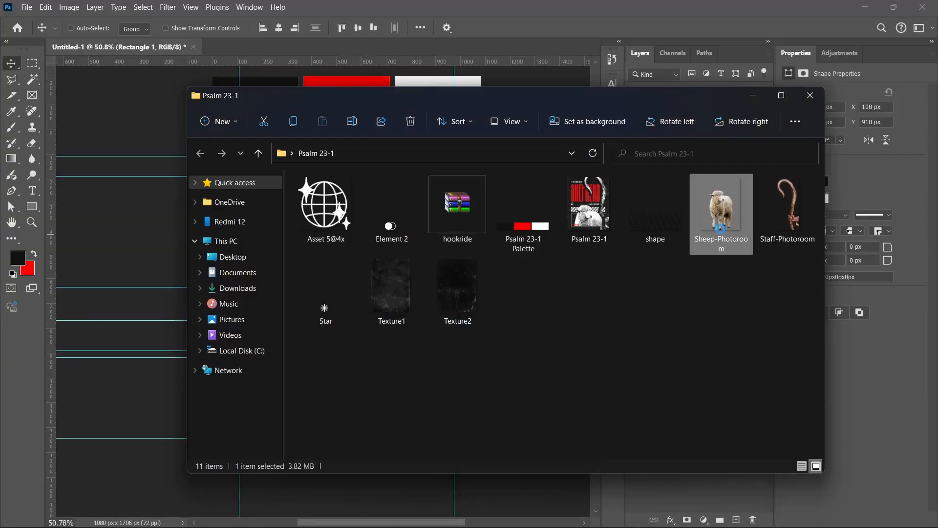
pyautogui.moveTo(720, 219); pyautogui.dragTo(147, 315)
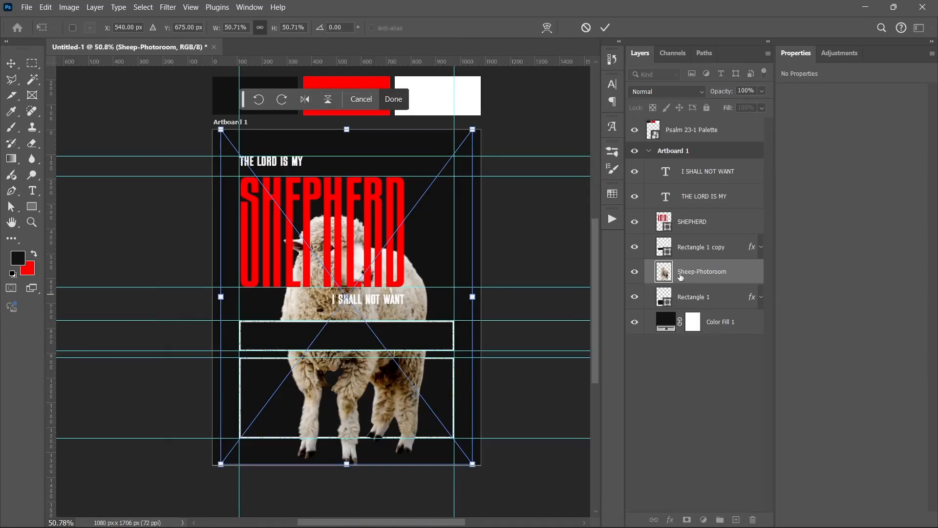
pyautogui.click(604, 27)
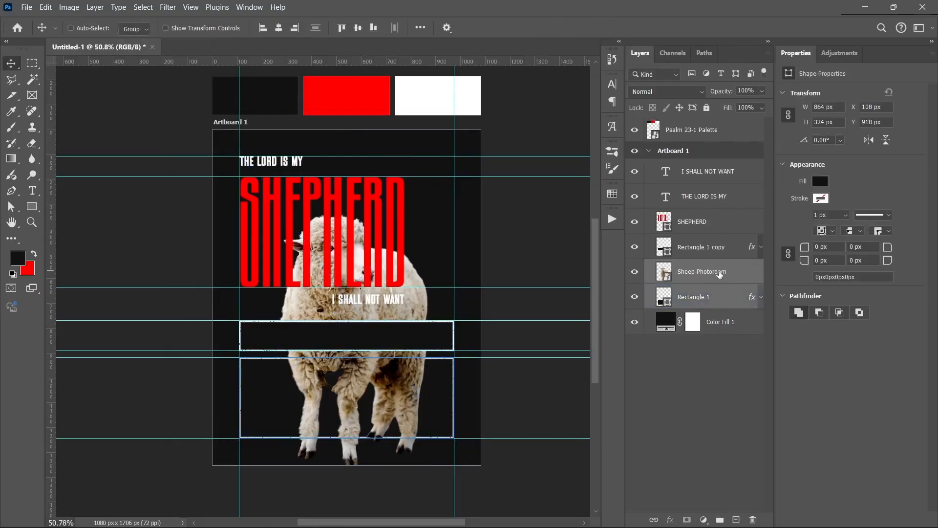
pyautogui.moveTo(722, 273); pyautogui.dragTo(723, 233)
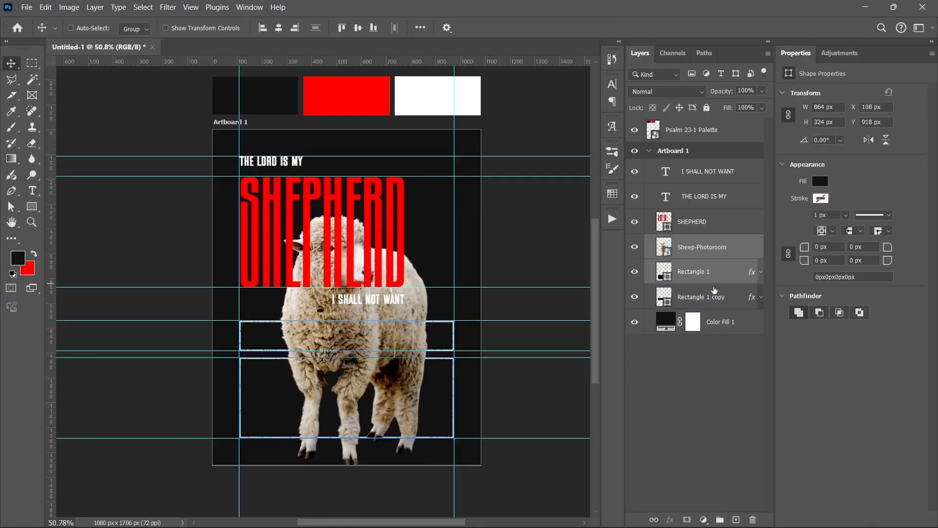
pyautogui.click(696, 298)
# - Scale the sheep image to about 58% and position it over both boxes with its head overlapping the upper one, about X 187 px, Y 720 px
pyautogui.keyDown('alt'); pyautogui.scroll(4, 288, 358); pyautogui.keyUp('alt')
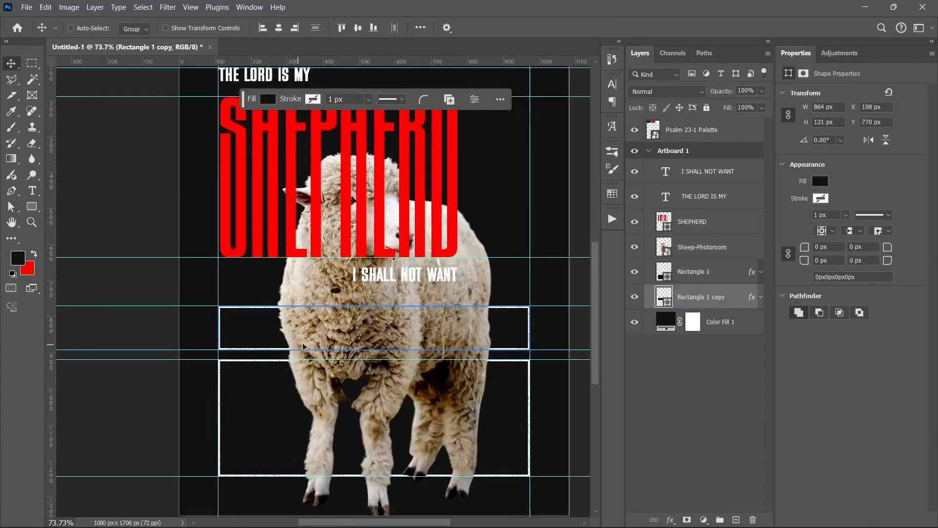
pyautogui.keyDown('ctrl'); pyautogui.click(386, 386); pyautogui.keyUp('ctrl')
pyautogui.moveTo(386, 385); pyautogui.dragTo(377, 446)
pyautogui.hotkey('ctrl', 't')
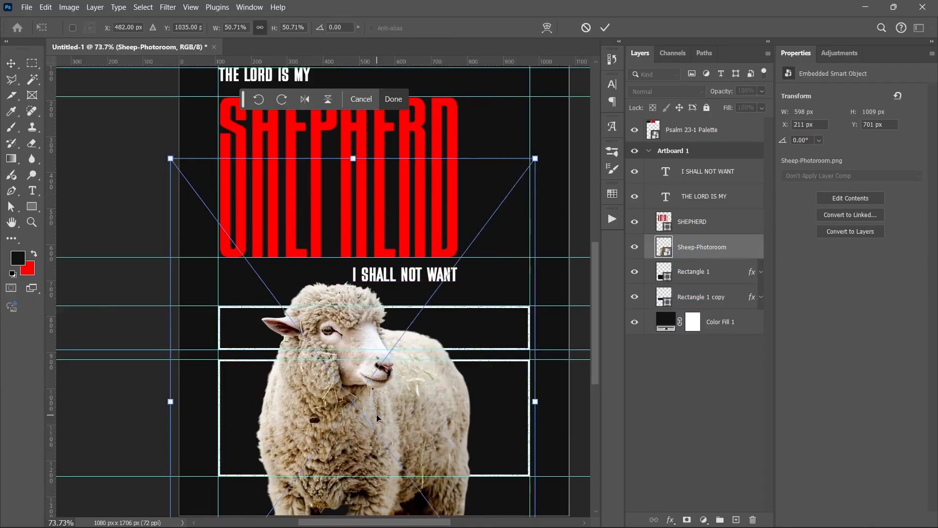
pyautogui.moveTo(537, 401); pyautogui.dragTo(566, 398)
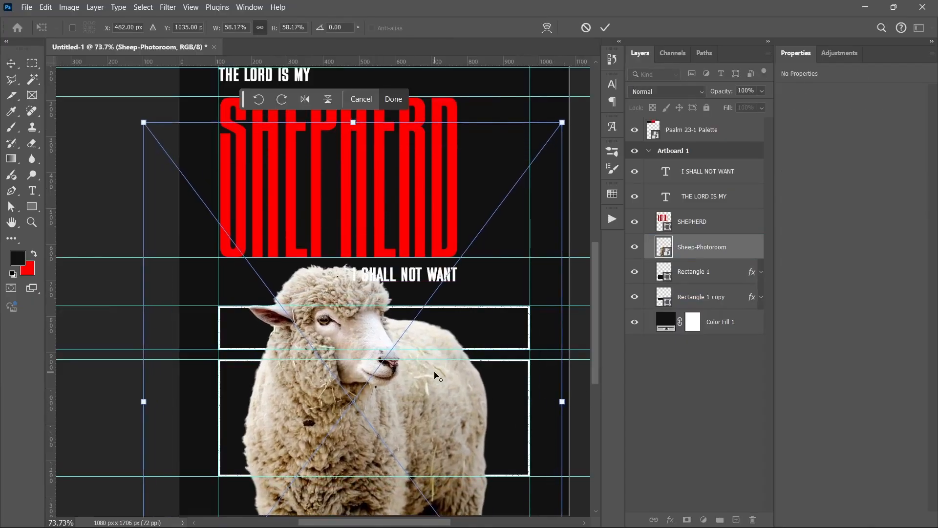
pyautogui.scroll(-2, 434, 372)
pyautogui.moveTo(447, 382); pyautogui.dragTo(378, 389)
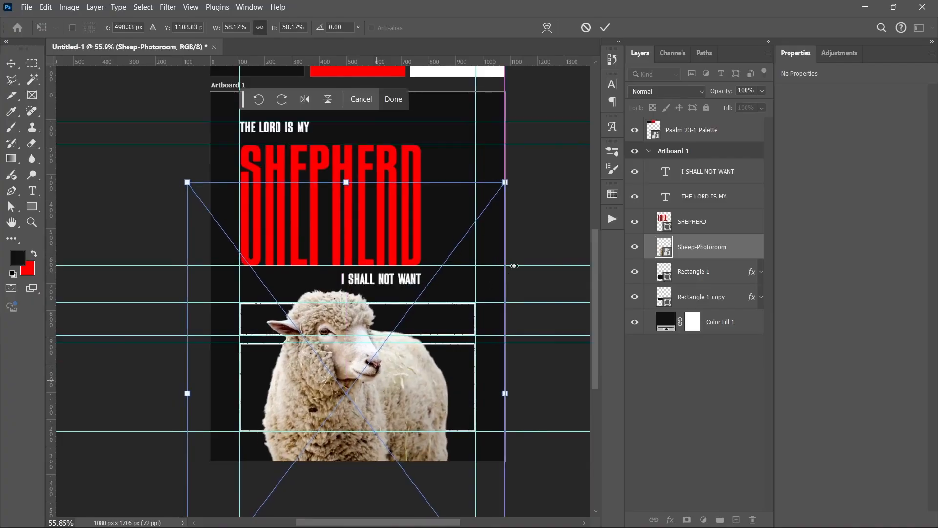
pyautogui.click(604, 27)
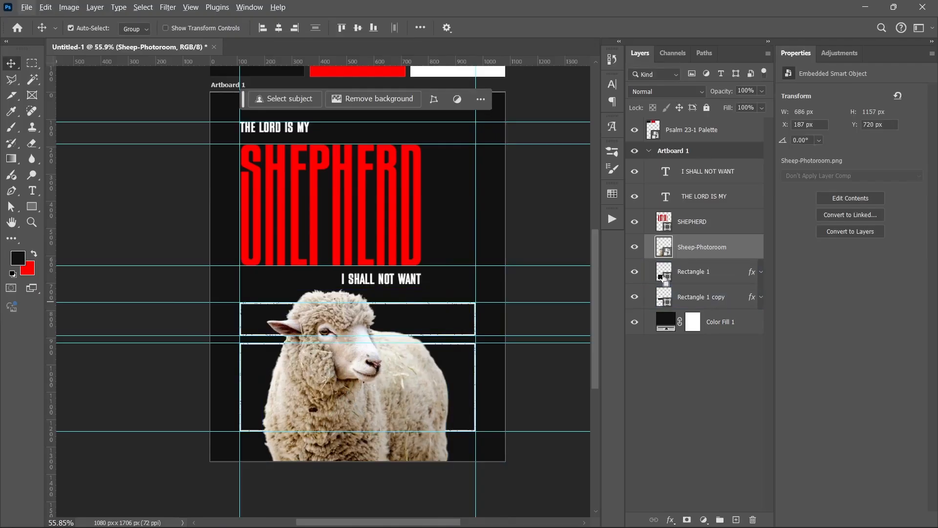
# - Add a layer mask to the sheep layer from a selection of the large lower box, Rectangle 1
pyautogui.keyDown('ctrl'); pyautogui.click(665, 278); pyautogui.keyUp('ctrl')
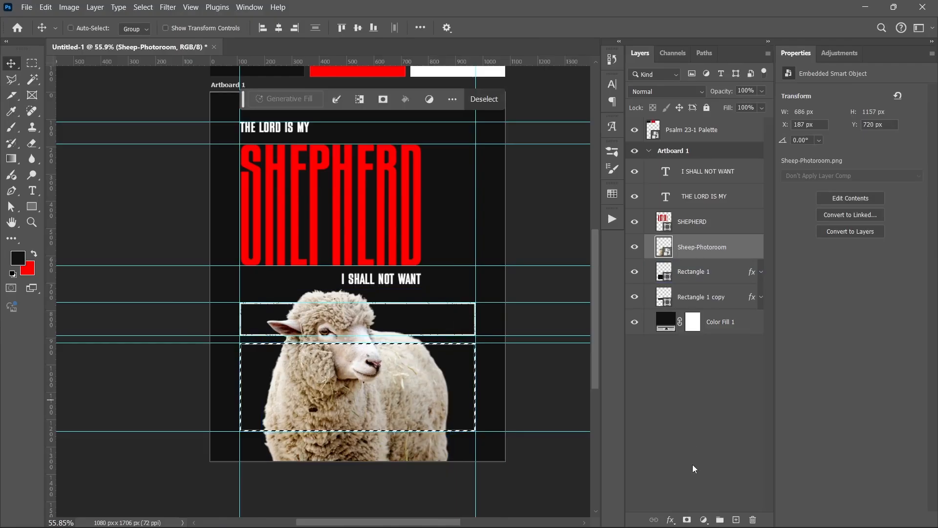
pyautogui.click(687, 520)
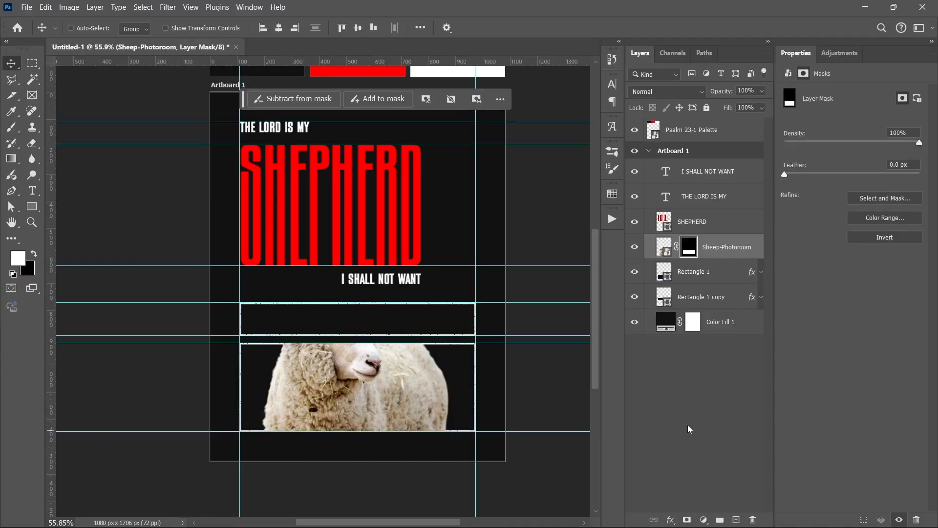
# - Set the brush to 824 px with 100% hardness and paint white on the sheep's layer mask to reveal its head above the lower box
pyautogui.press('b')
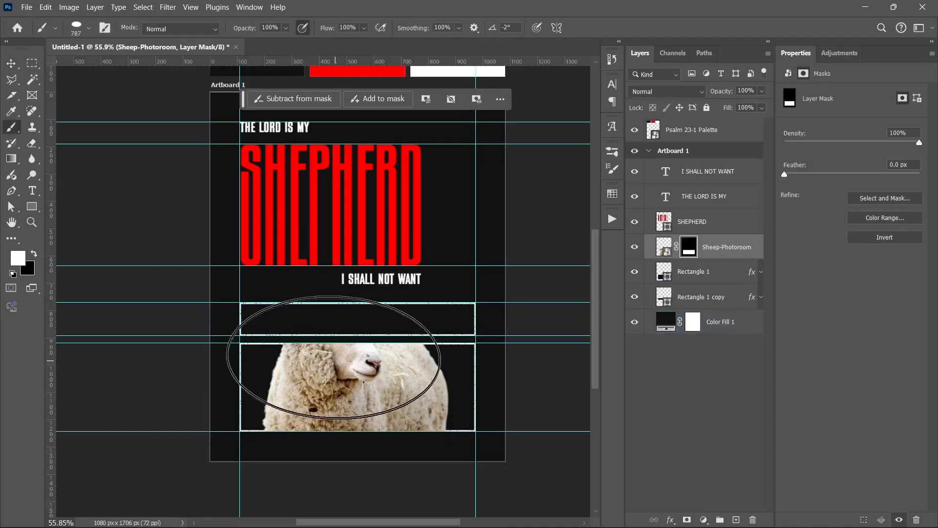
pyautogui.rightClick(338, 326)
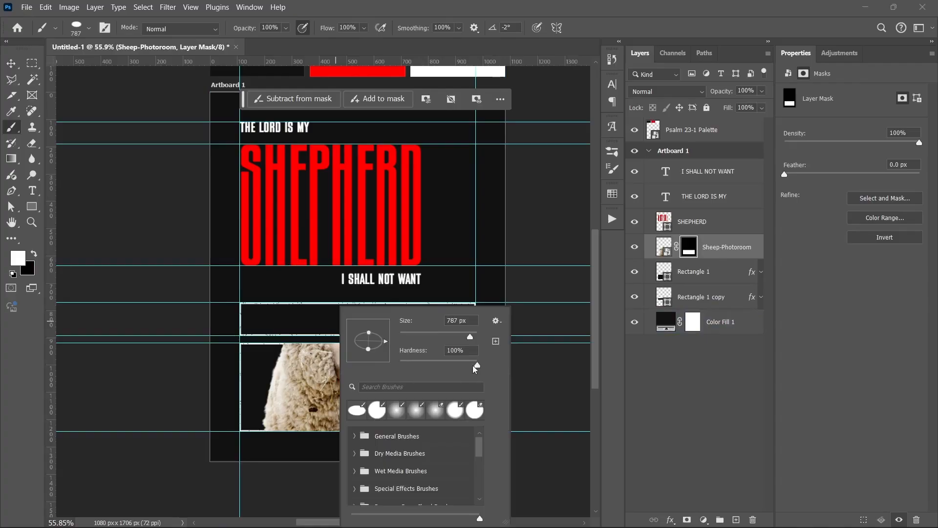
pyautogui.moveTo(474, 366); pyautogui.dragTo(397, 365)
pyautogui.moveTo(279, 225); pyautogui.dragTo(266, 234)
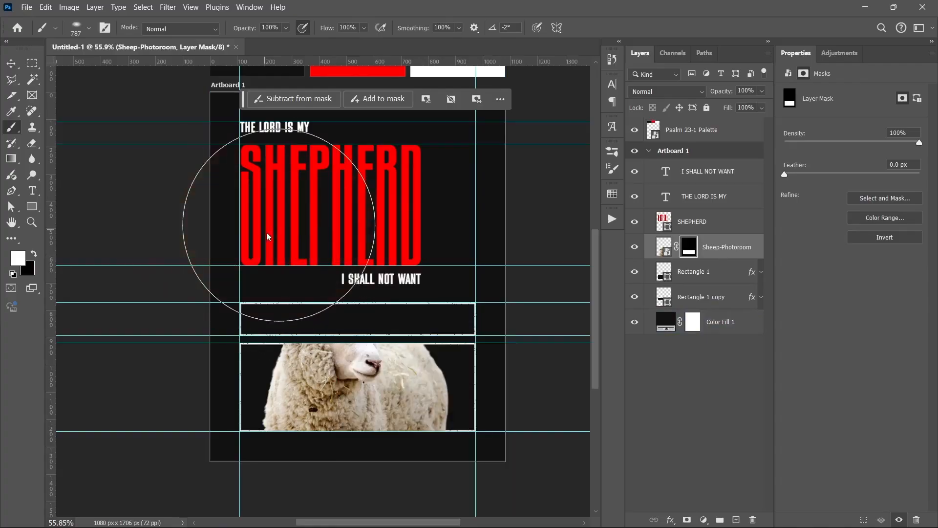
pyautogui.moveTo(313, 294); pyautogui.dragTo(331, 295)
pyautogui.rightClick(331, 295)
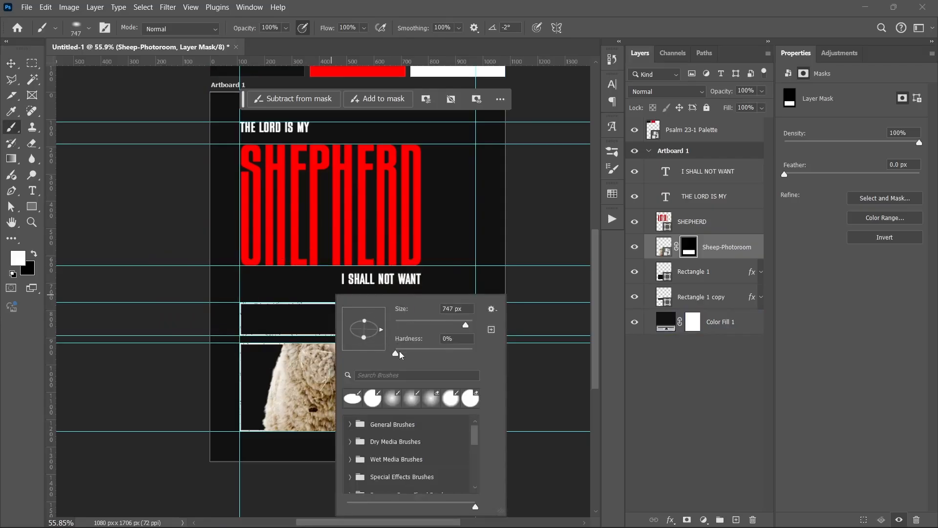
pyautogui.moveTo(399, 354); pyautogui.dragTo(475, 354)
pyautogui.moveTo(315, 256); pyautogui.dragTo(328, 256)
pyautogui.rightClick(329, 255)
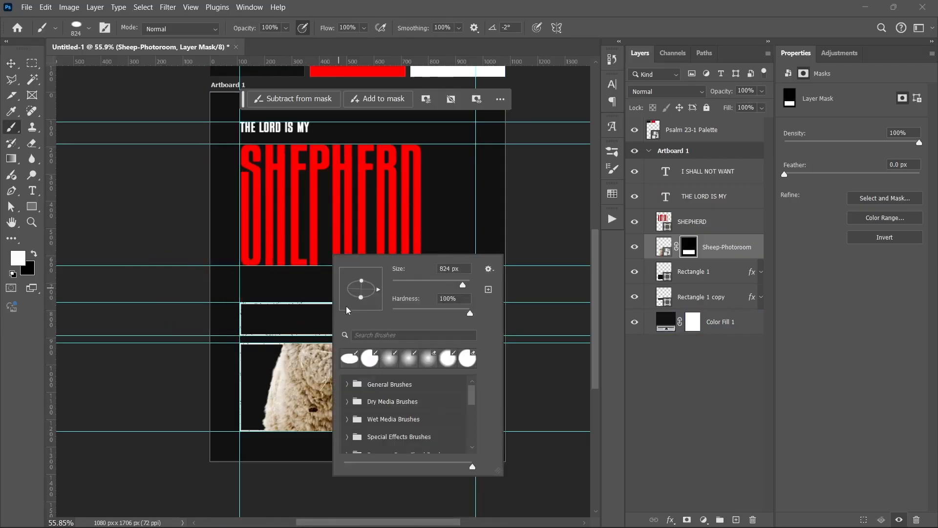
pyautogui.click(704, 408)
pyautogui.click(702, 406)
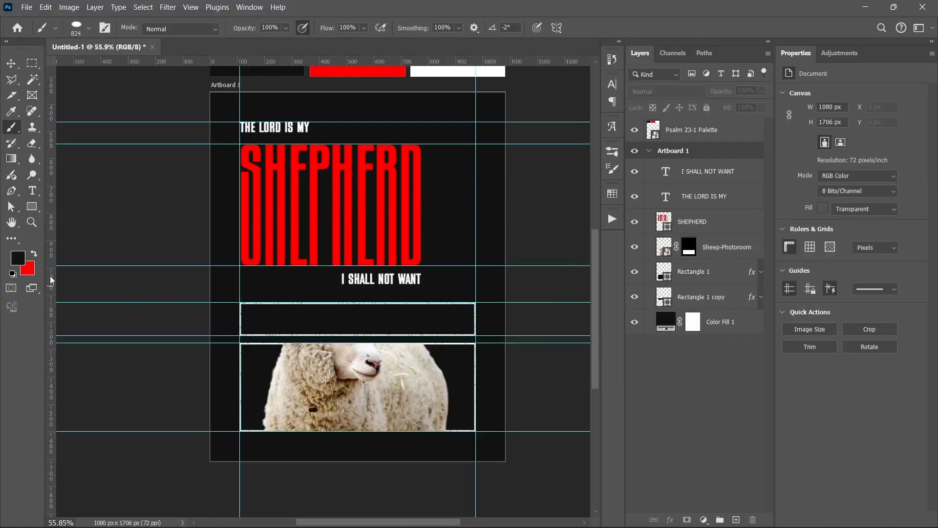
pyautogui.click(689, 246)
pyautogui.press('d')
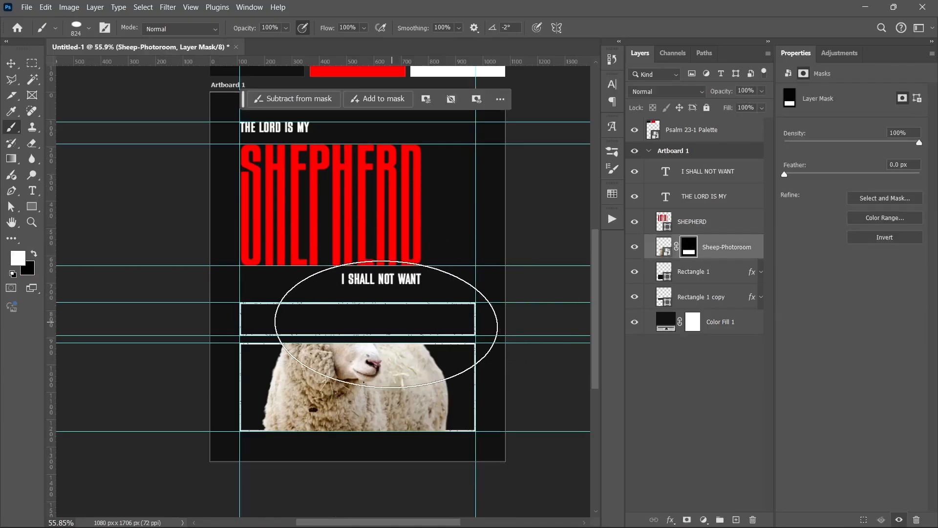
pyautogui.moveTo(355, 318); pyautogui.dragTo(344, 316)
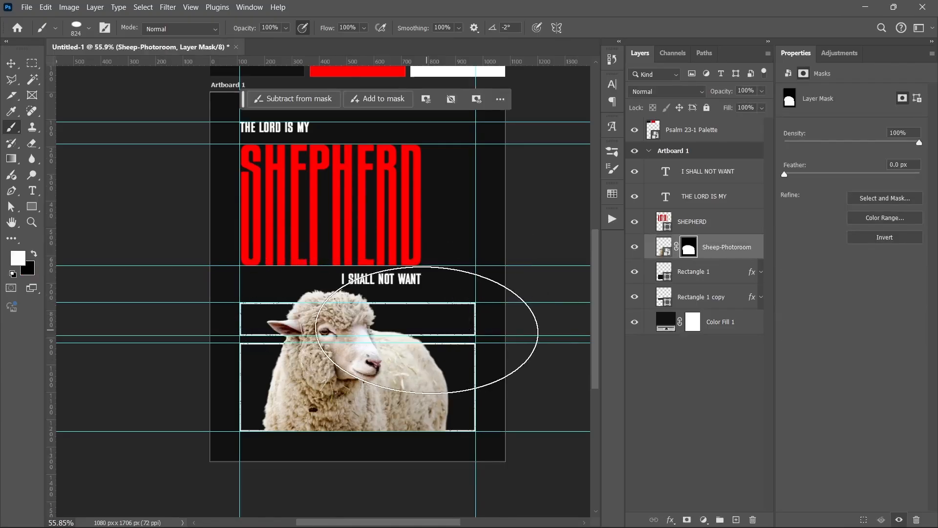
# - Hide the guides, switch back to the Move tool and deselect the sheep layer
pyautogui.hotkey('ctrl', 'h')
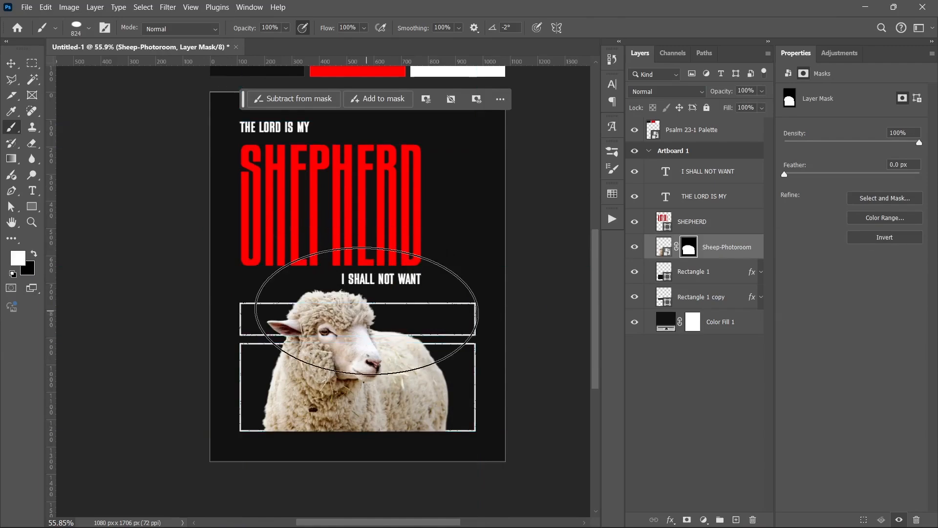
pyautogui.press('v')
pyautogui.click(661, 406)
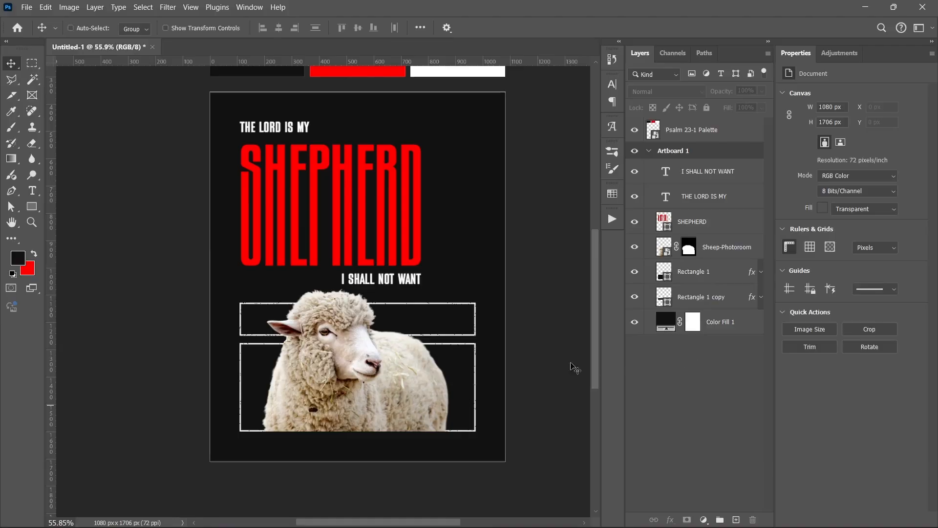
# - Check the sheep's lower edge against the box outline and delete the layer mask from the Sheep-Photoroom layer
pyautogui.scroll(-2, 369, 361)
pyautogui.scroll(1, 357, 389)
pyautogui.scroll(4, 357, 390)
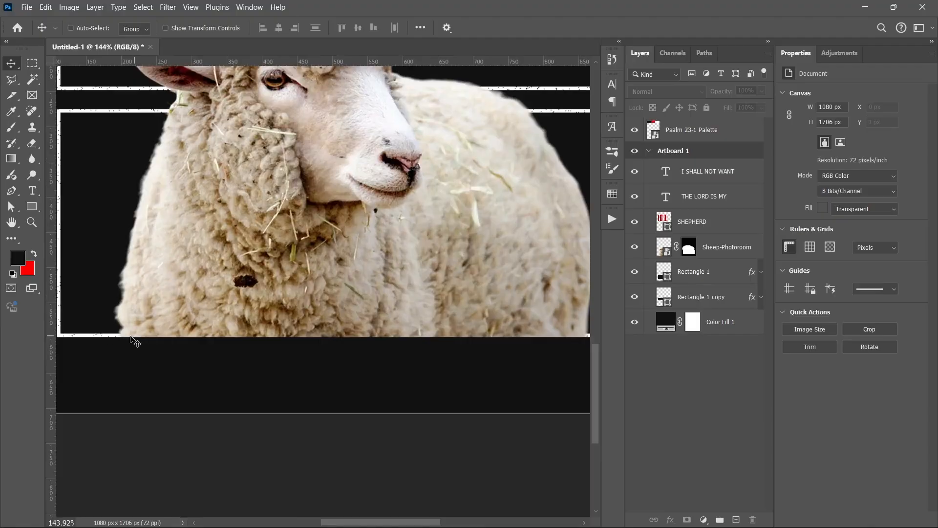
pyautogui.scroll(-1, 218, 342)
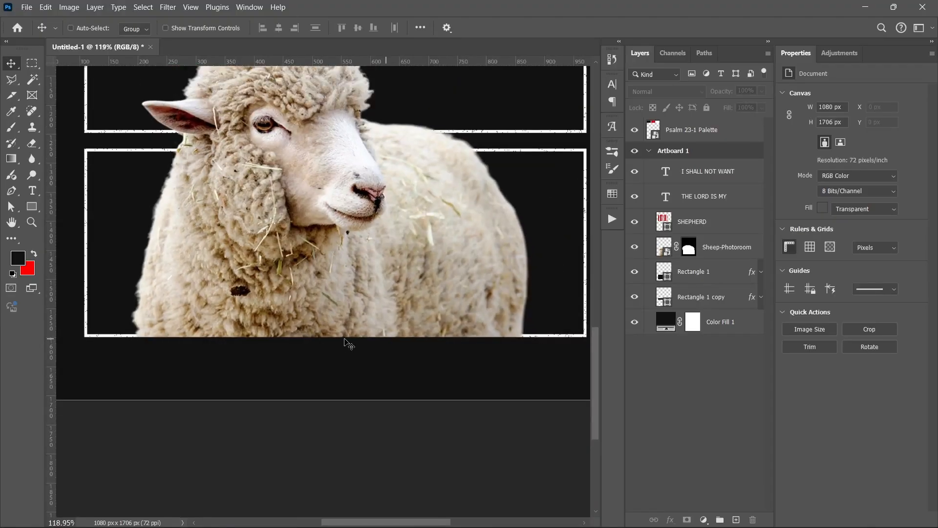
pyautogui.scroll(3, 348, 345)
pyautogui.scroll(-6, 342, 326)
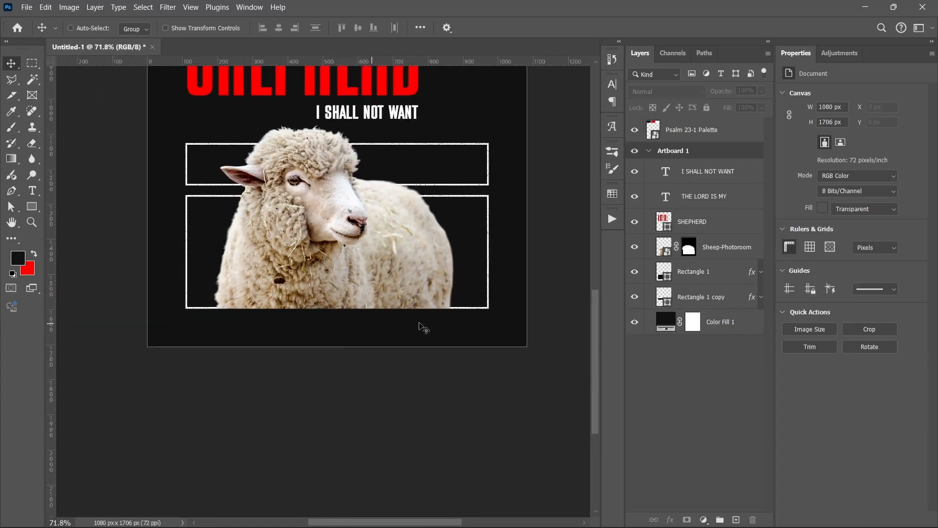
pyautogui.click(688, 250)
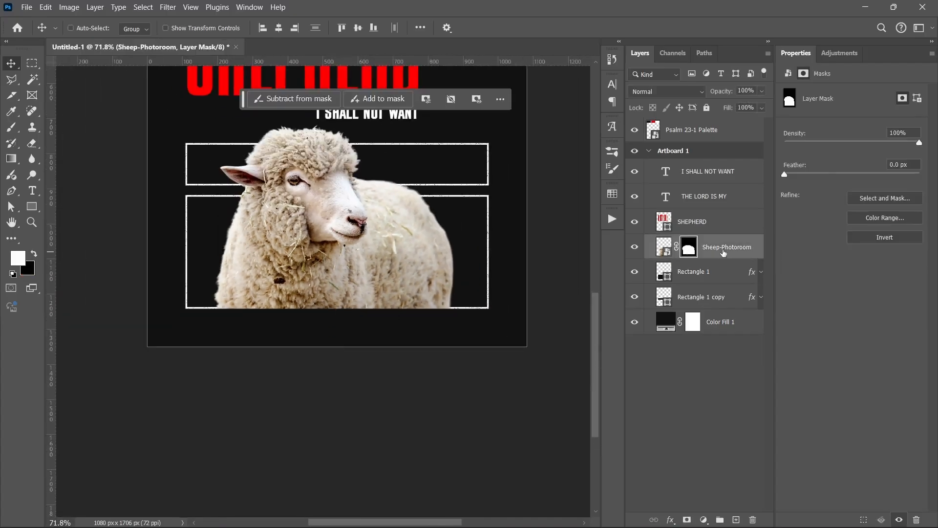
pyautogui.click(723, 252)
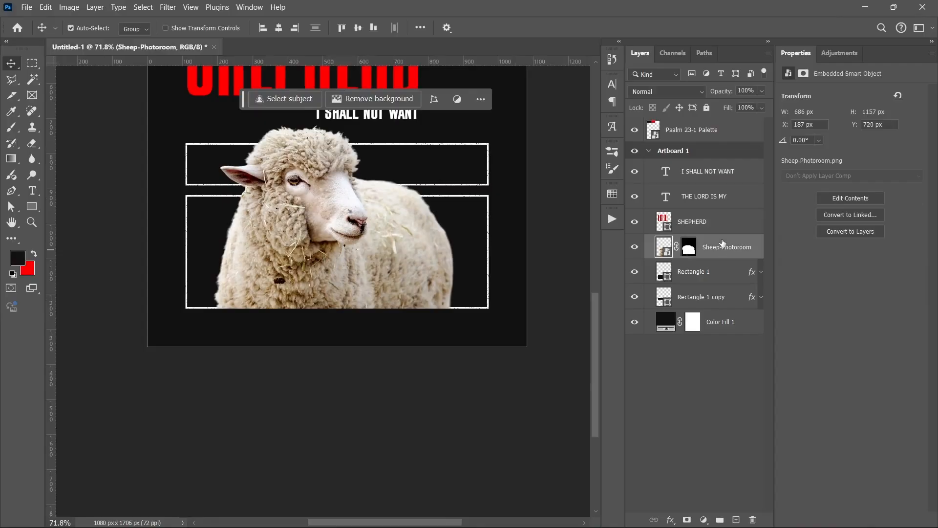
pyautogui.keyDown('ctrl'); pyautogui.click(722, 243); pyautogui.keyUp('ctrl')
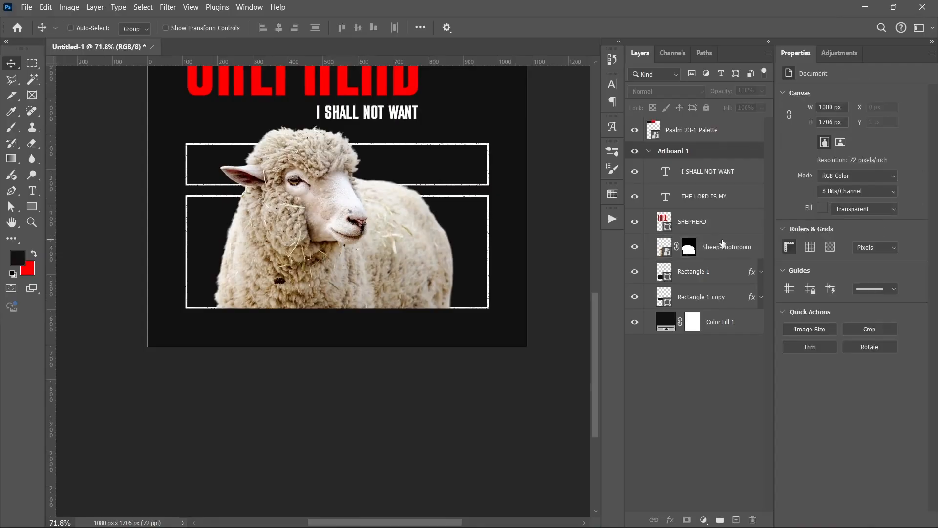
pyautogui.click(694, 249)
pyautogui.press('Delete')
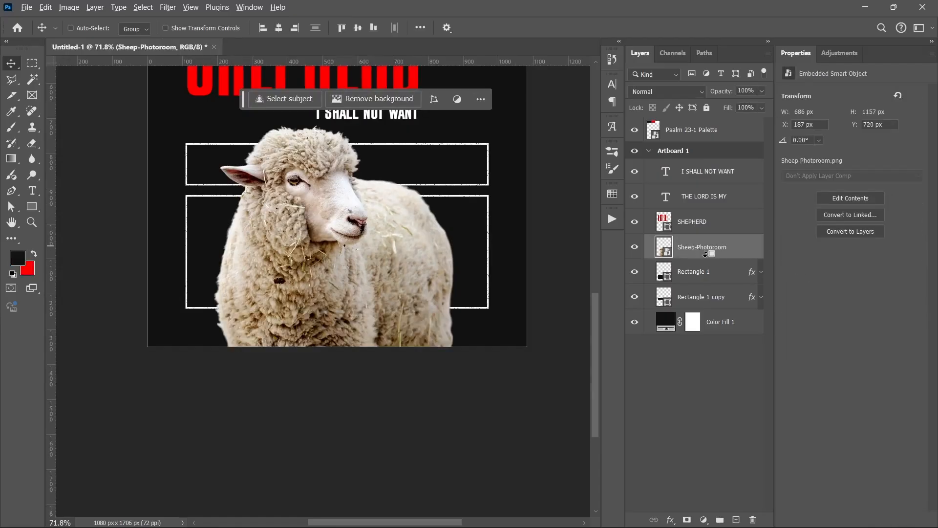
# - Clip the Sheep-Photoroom layer to Rectangle 1 and duplicate it as an unclipped copy directly above
pyautogui.keyDown('alt'); pyautogui.click(704, 257); pyautogui.keyUp('alt')
pyautogui.scroll(3, 409, 266)
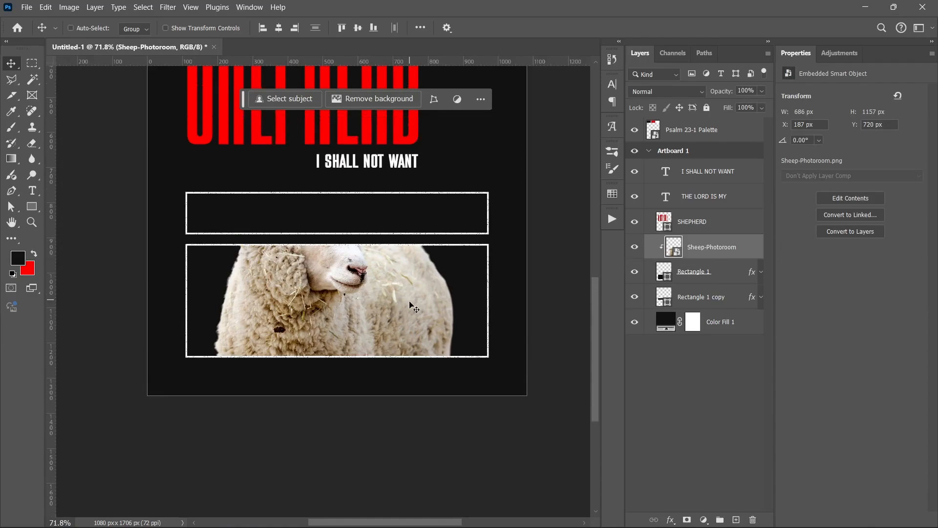
pyautogui.hotkey('ctrl', 'j')
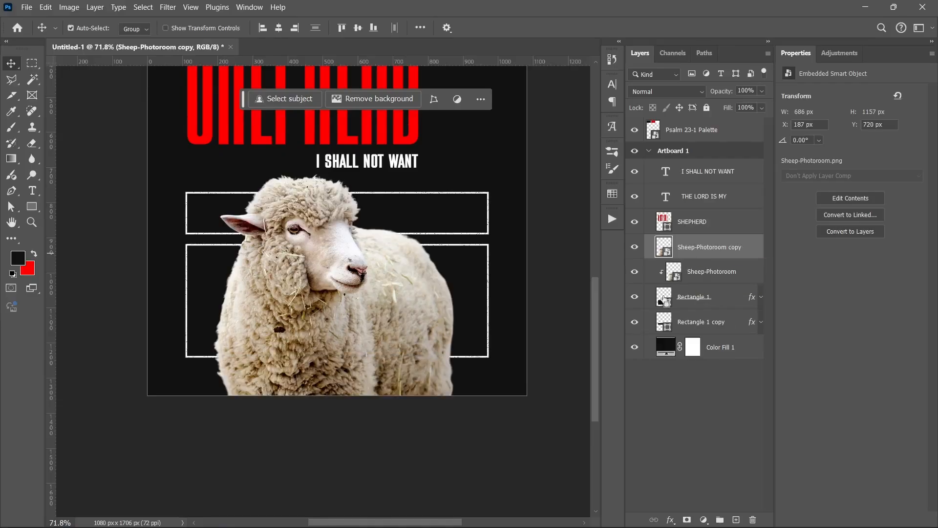
# - Add a layer mask to the Sheep-Photoroom copy and paint black with the 824 px brush to hide everything below the lower box
pyautogui.keyDown('ctrl'); pyautogui.click(664, 298); pyautogui.keyUp('ctrl')
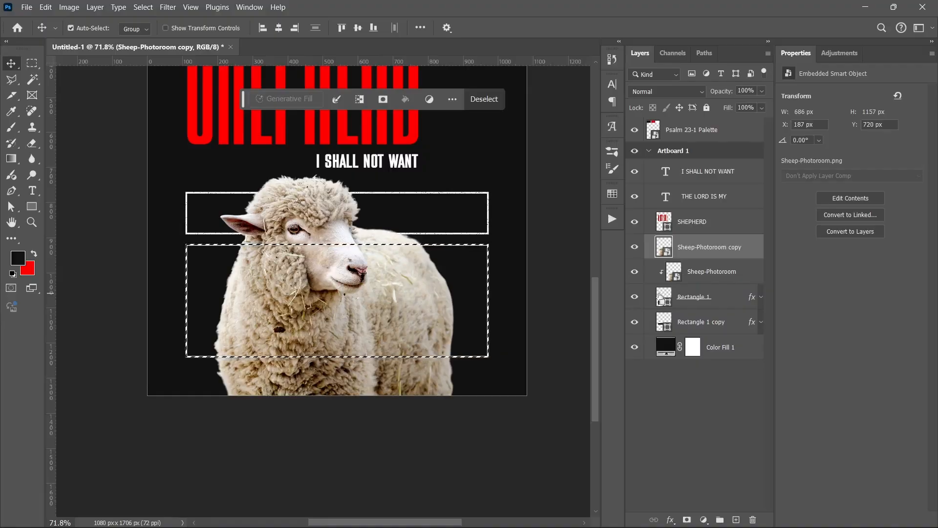
pyautogui.hotkey('ctrl', 'd')
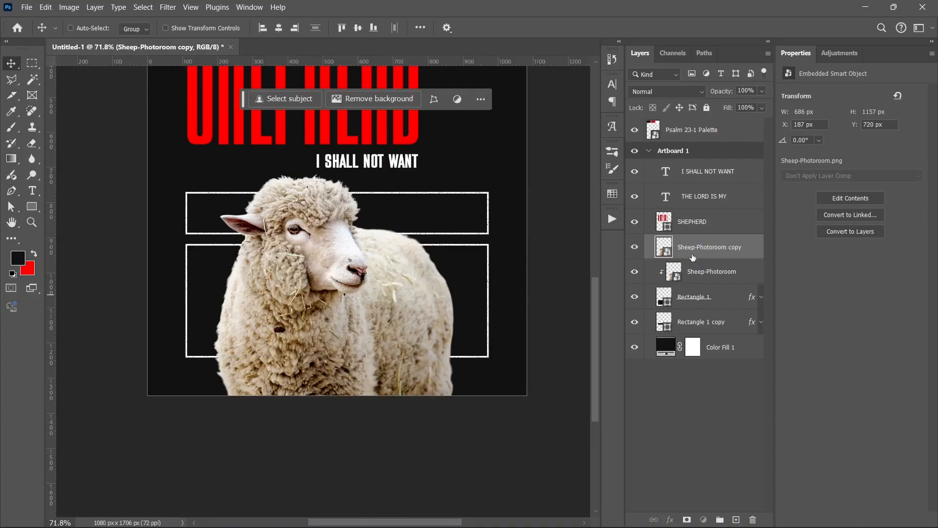
pyautogui.click(687, 520)
pyautogui.press('d')
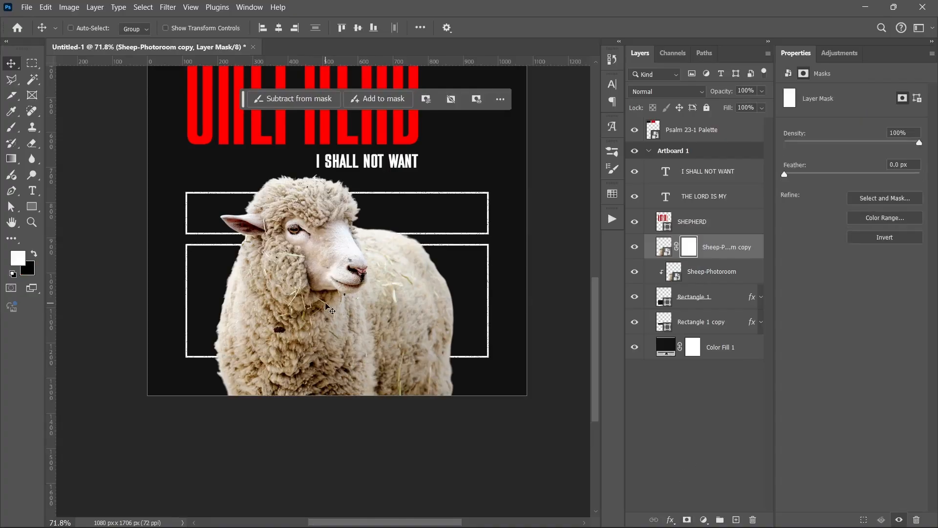
pyautogui.press('b')
pyautogui.press('c')
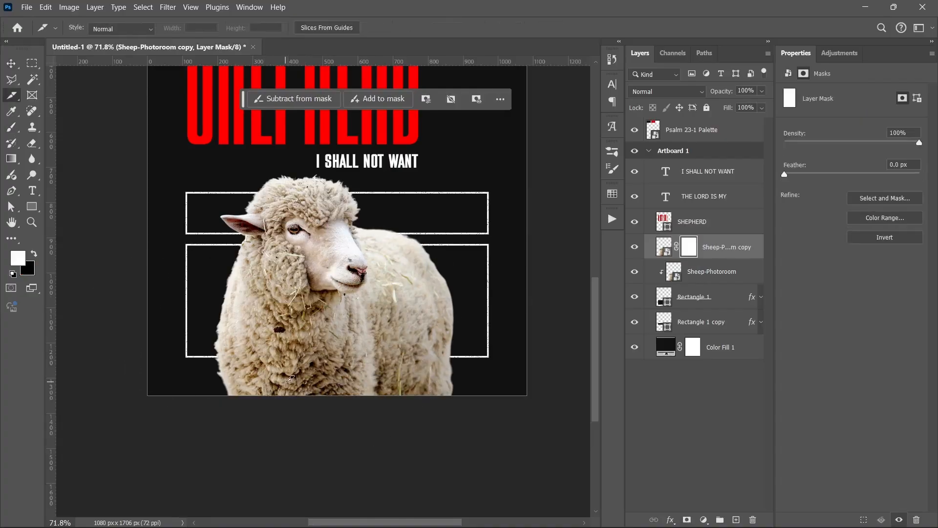
pyautogui.press('x')
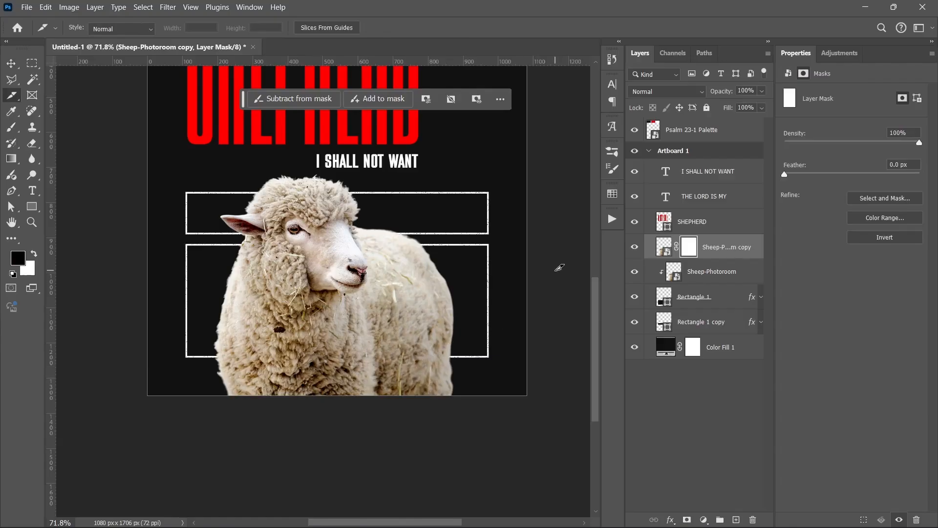
pyautogui.press('b')
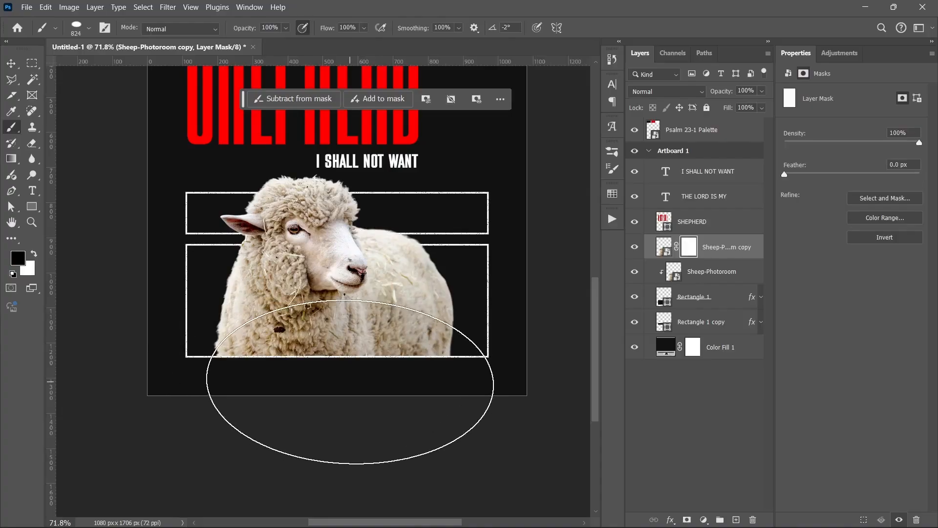
pyautogui.click(350, 382)
pyautogui.click(677, 442)
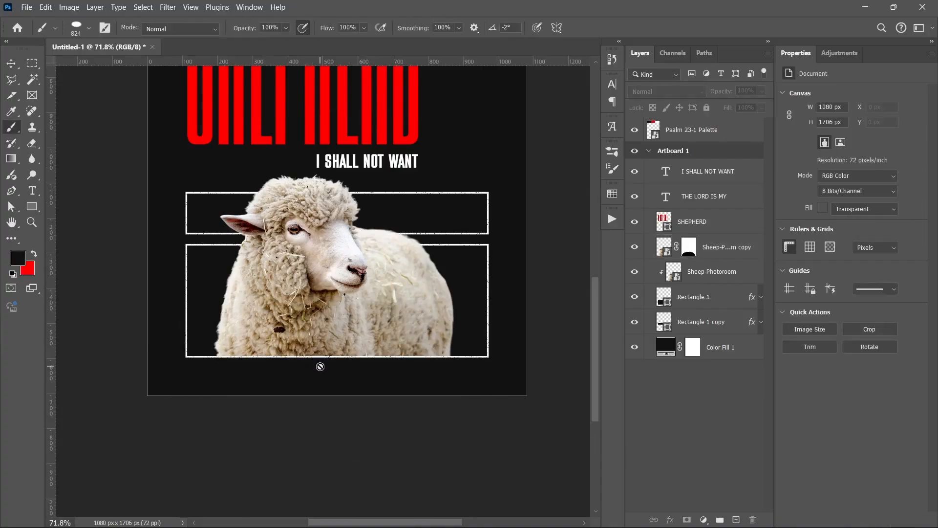
# - Examine the sheep's masked lower edge against the box outline and check the overall layout with the Move tool active
pyautogui.scroll(4, 320, 366)
pyautogui.scroll(-3, 349, 348)
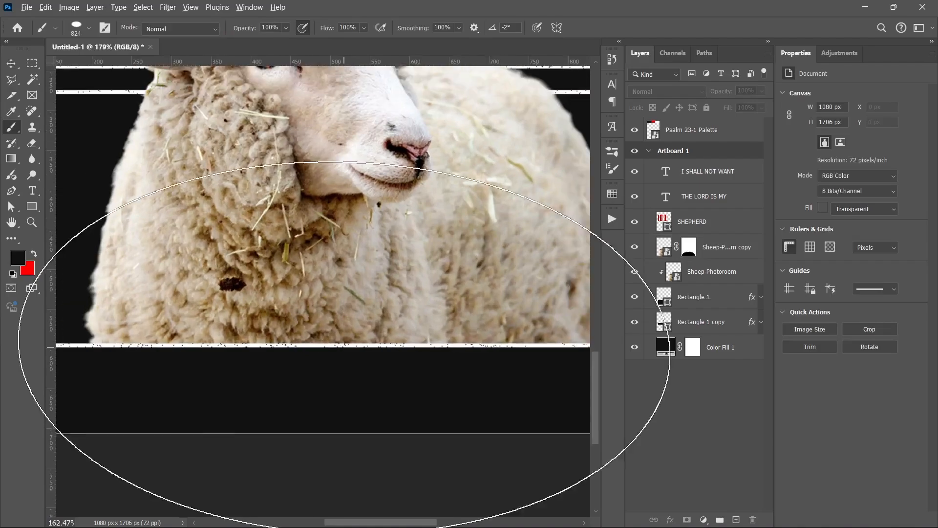
pyautogui.scroll(2, 338, 337)
pyautogui.press('v')
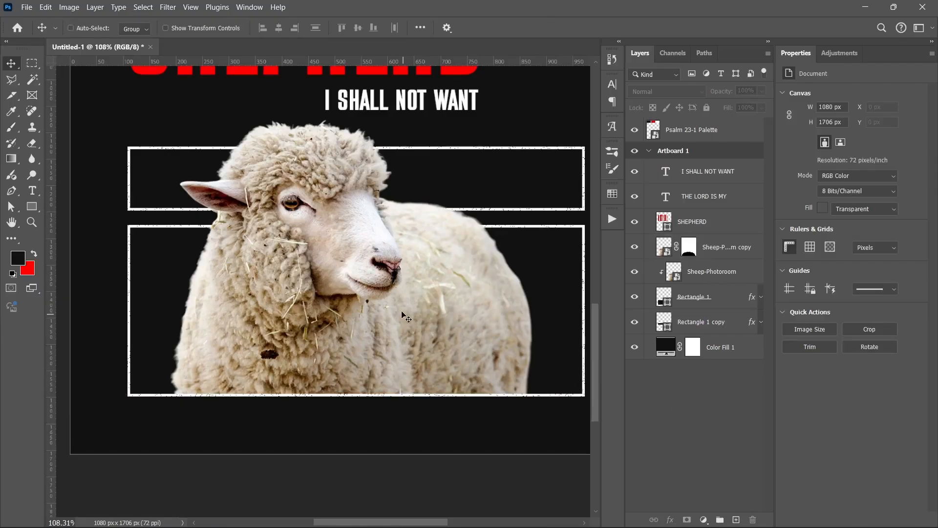
pyautogui.scroll(-2, 403, 312)
pyautogui.moveTo(427, 256); pyautogui.dragTo(393, 306)
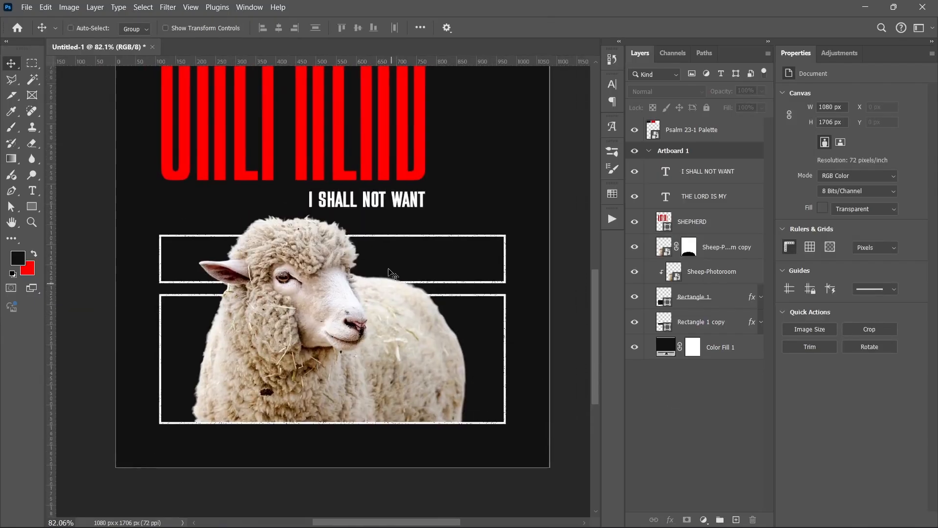
pyautogui.scroll(-1, 392, 274)
pyautogui.moveTo(387, 250); pyautogui.dragTo(399, 319)
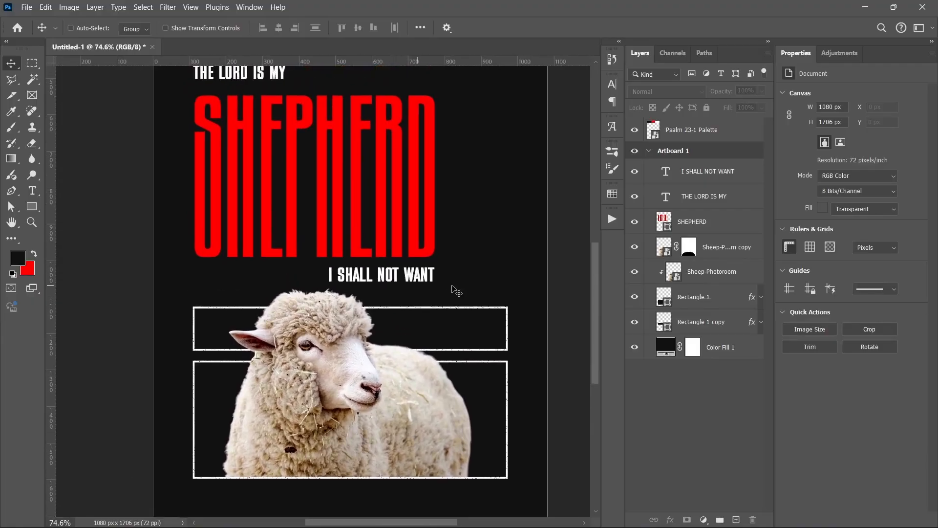
# - Place the shape image from the Psalm 23-1 folder directly above the Rectangle 1 copy layer
pyautogui.click(694, 322)
pyautogui.click(403, 519)
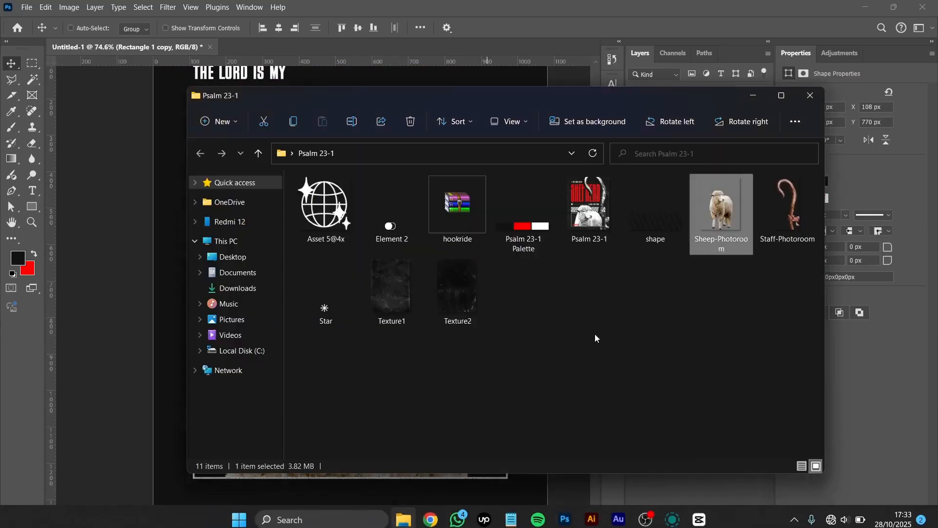
pyautogui.click(656, 223)
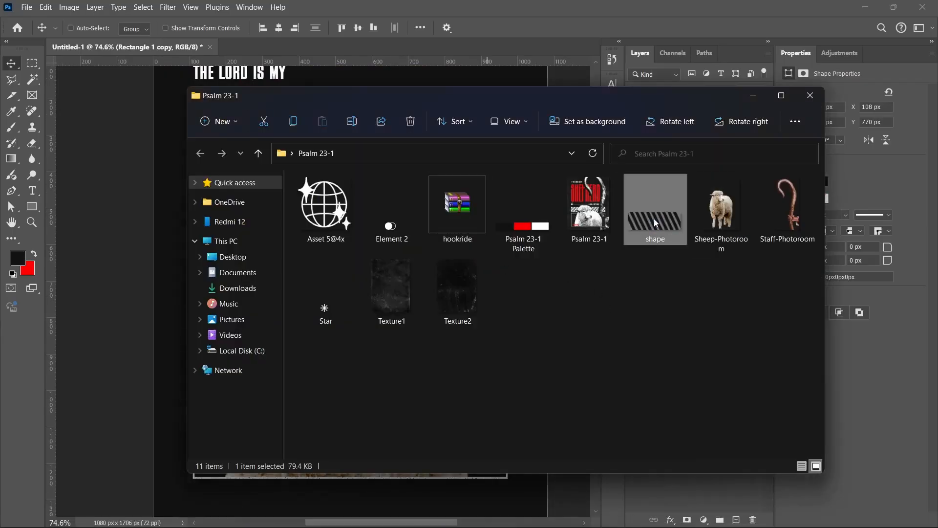
pyautogui.moveTo(656, 224); pyautogui.dragTo(133, 339)
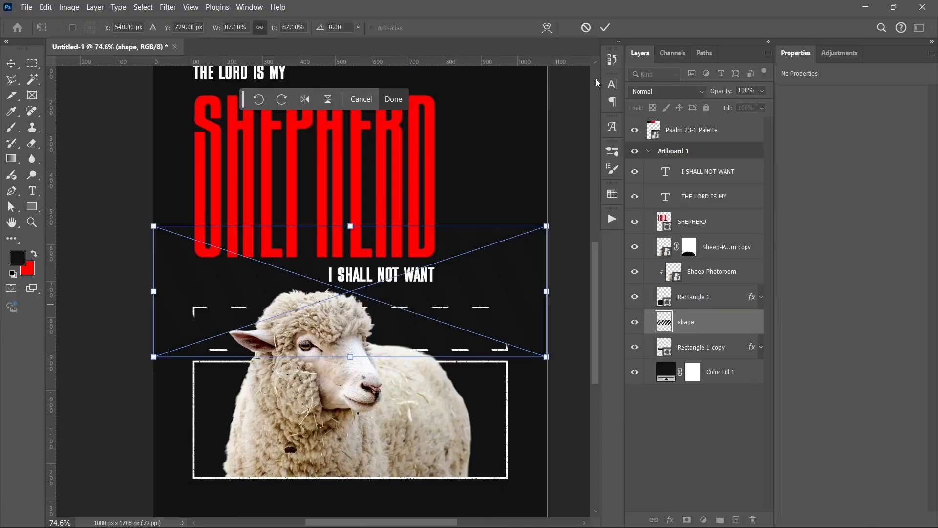
pyautogui.click(606, 29)
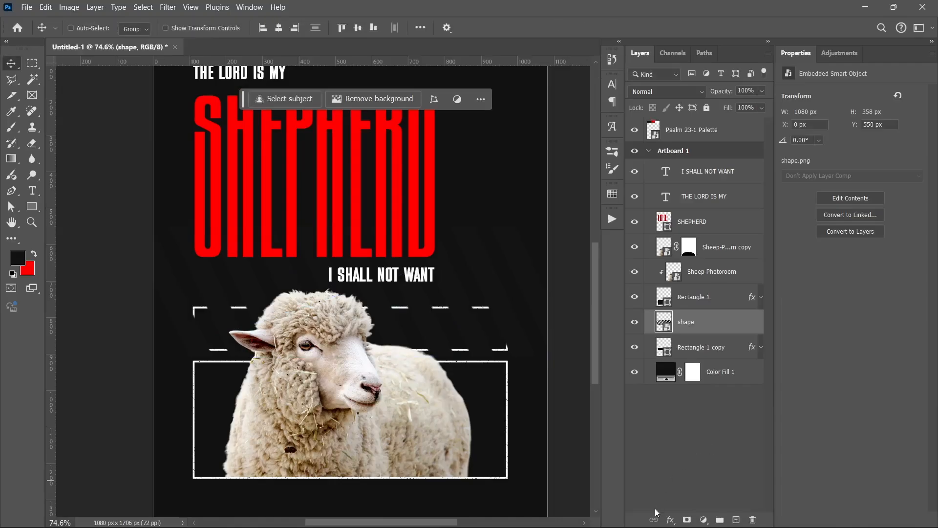
# - Apply a white Color Overlay to the shape layer and collapse its effects list
pyautogui.click(669, 520)
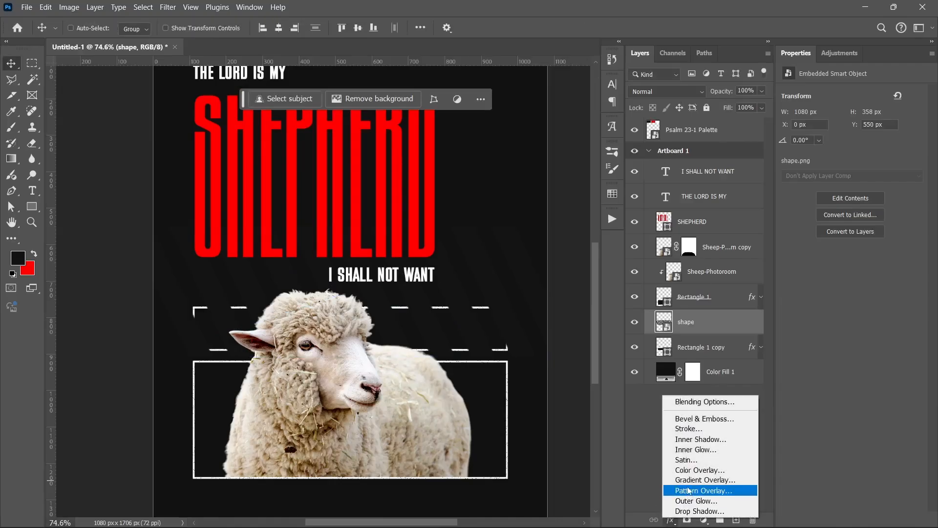
pyautogui.click(694, 462)
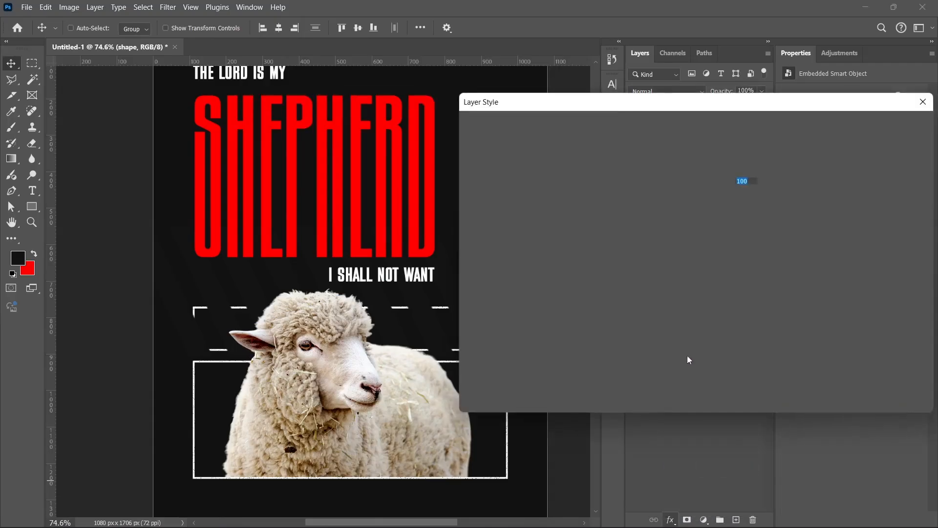
pyautogui.click(869, 125)
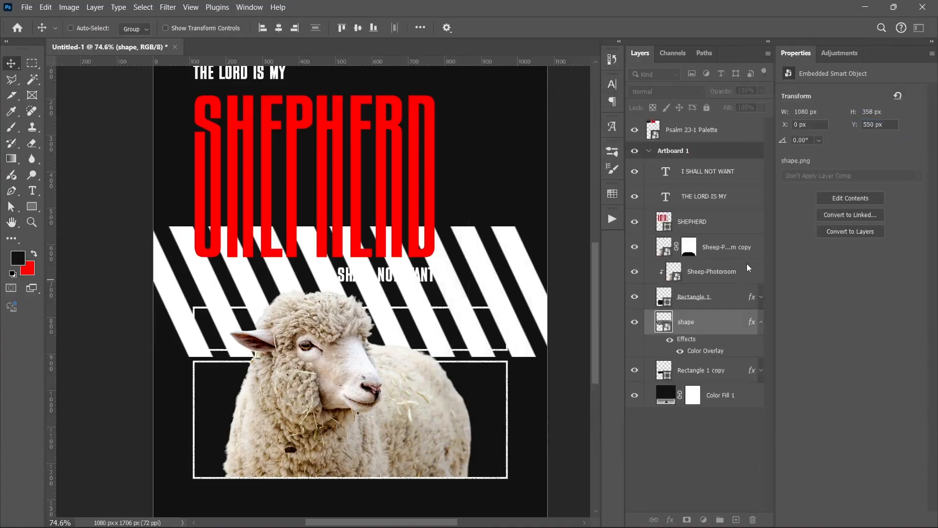
pyautogui.click(760, 322)
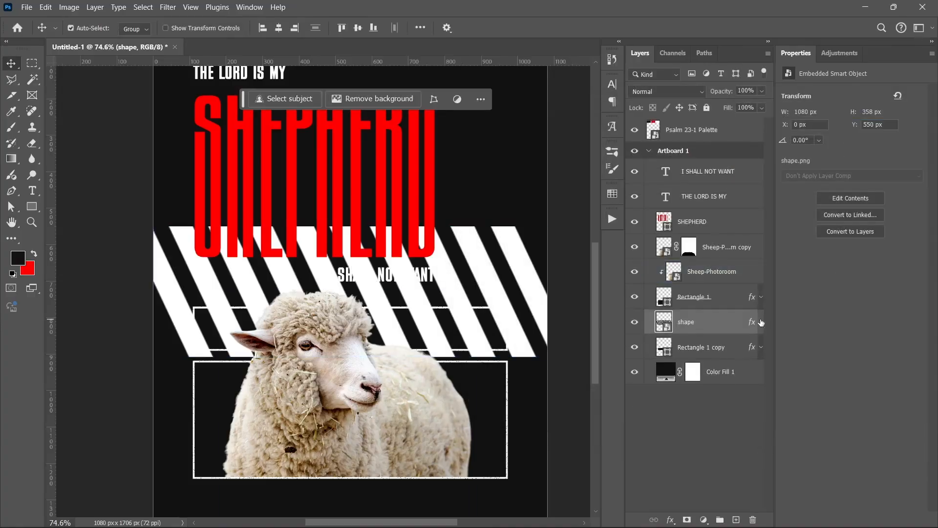
# - Scale the striped shape to about 383 px wide and position it over the left end of the upper box
pyautogui.hotkey('ctrl', 't')
pyautogui.moveTo(546, 291); pyautogui.dragTo(294, 291)
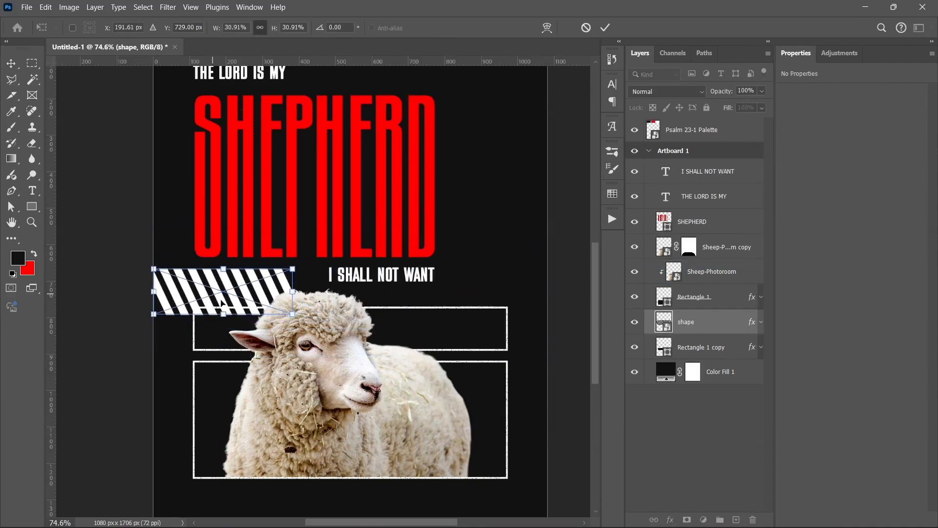
pyautogui.moveTo(212, 296); pyautogui.dragTo(247, 332)
pyautogui.press('Return')
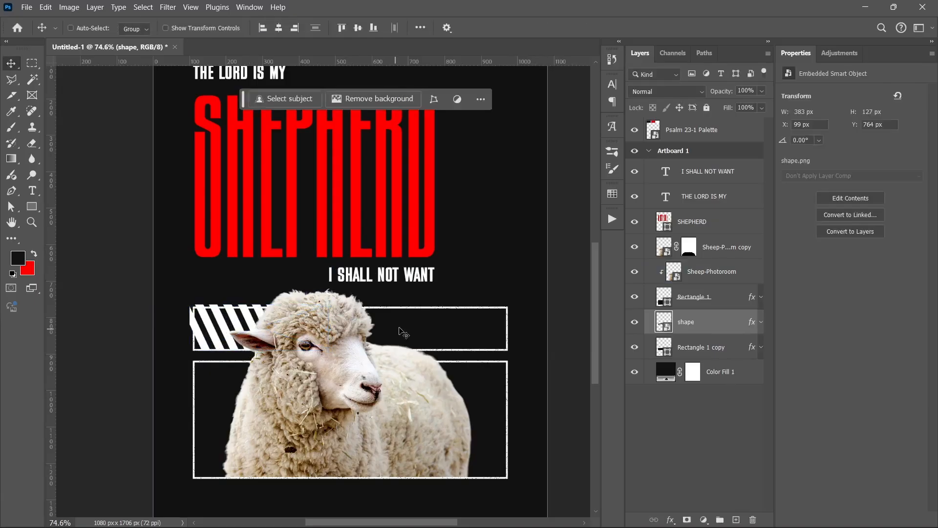
# - Clip the striped shape to Rectangle 1 copy and duplicate it twice to the right so the stripes fill the upper box
pyautogui.keyDown('alt'); pyautogui.click(705, 335); pyautogui.keyUp('alt')
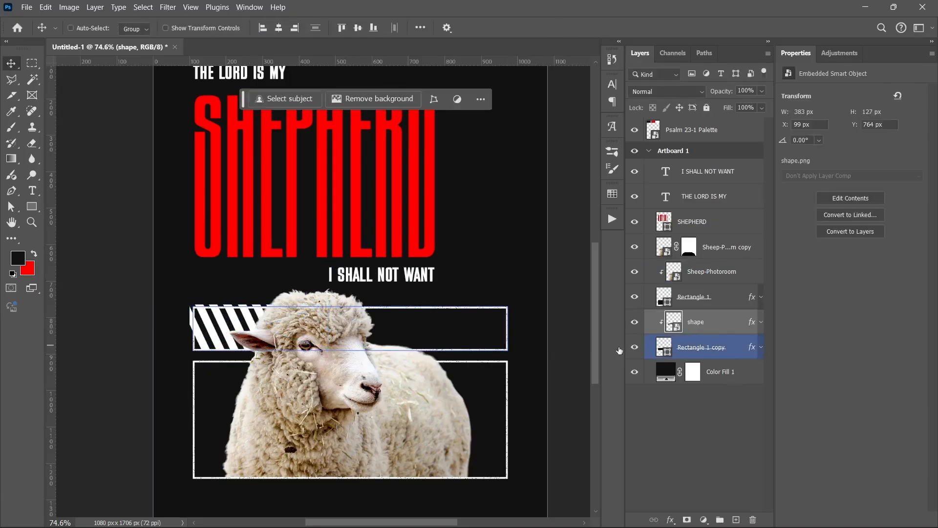
pyautogui.scroll(3, 246, 347)
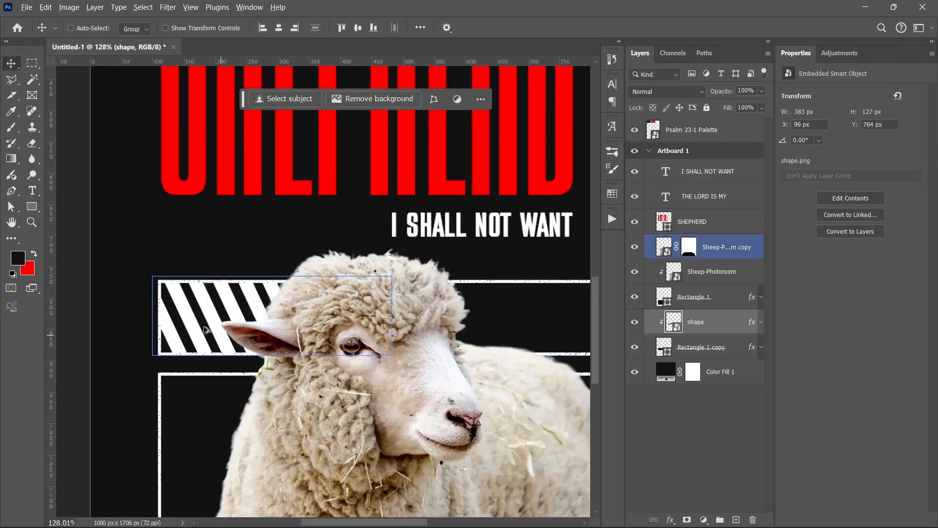
pyautogui.moveTo(246, 347); pyautogui.dragTo(497, 321)
pyautogui.scroll(-3, 349, 315)
pyautogui.scroll(3, 498, 321)
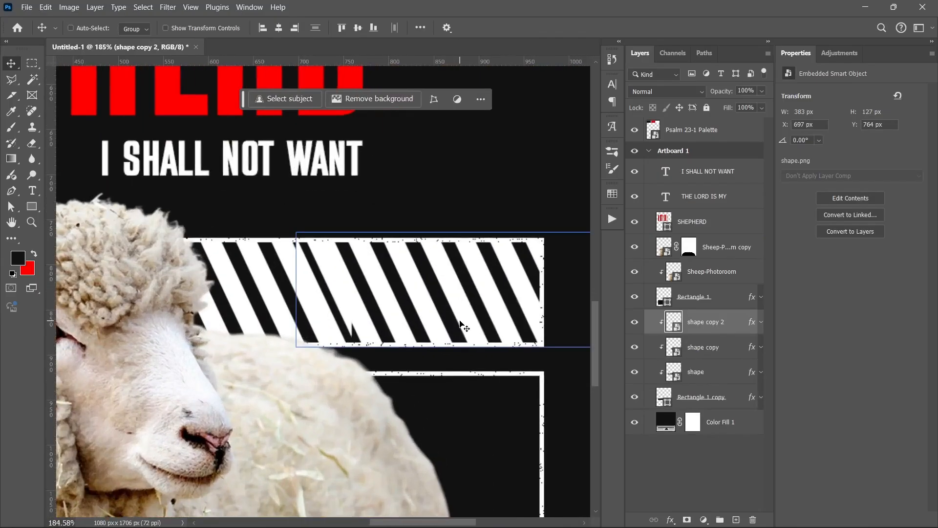
# - Nudge the rightmost stripe copy to X 690 px so its stripes join the neighbouring pattern, then deselect it
pyautogui.press('Left')
pyautogui.press('Left')
pyautogui.press('Left')
pyautogui.press('Left')
pyautogui.press('Left')
pyautogui.press('Left')
pyautogui.press('Left')
pyautogui.press('Left')
pyautogui.press('Left')
pyautogui.press('Left')
pyautogui.press('Left')
pyautogui.press('Left')
pyautogui.press('Left')
pyautogui.press('Left')
pyautogui.press('Left')
pyautogui.press('Left')
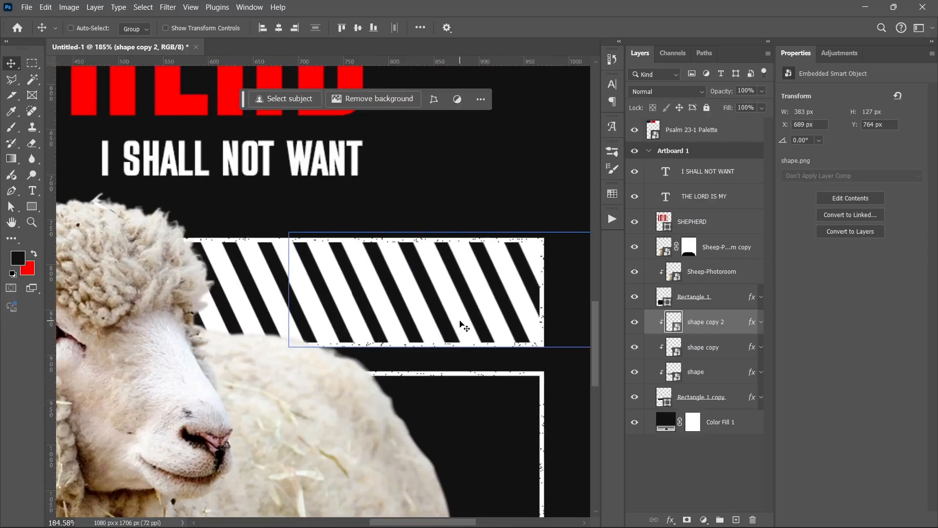
pyautogui.press('Right')
pyautogui.scroll(-5, 456, 323)
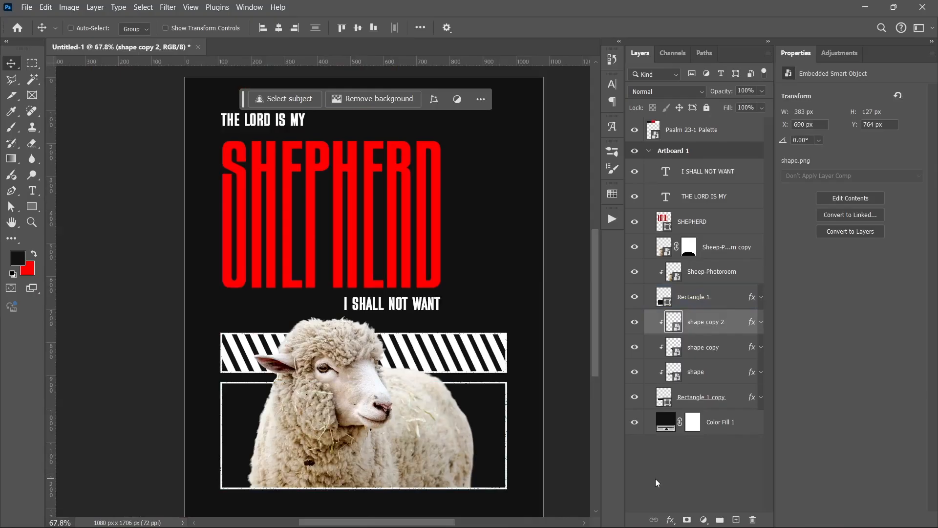
pyautogui.click(656, 477)
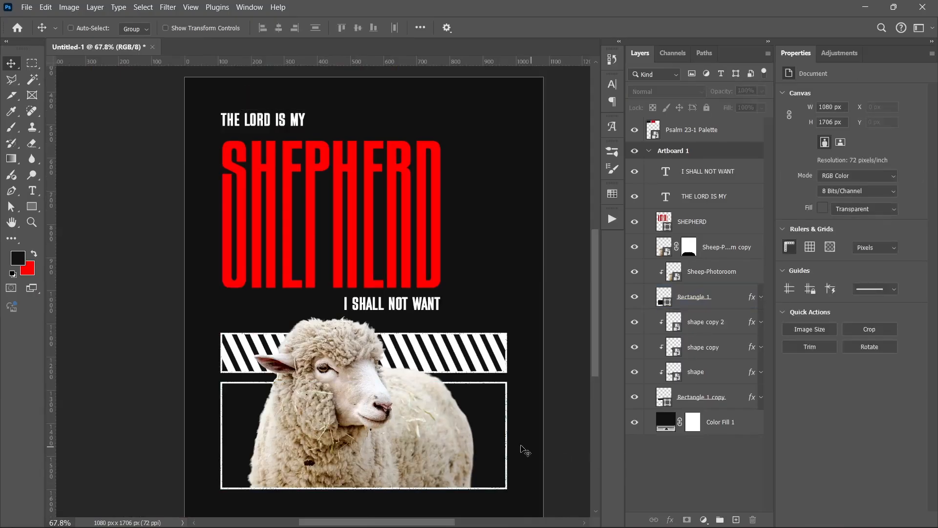
# - Place the Element 2 image from the Psalm 23-1 folder into the poster
pyautogui.moveTo(483, 524)
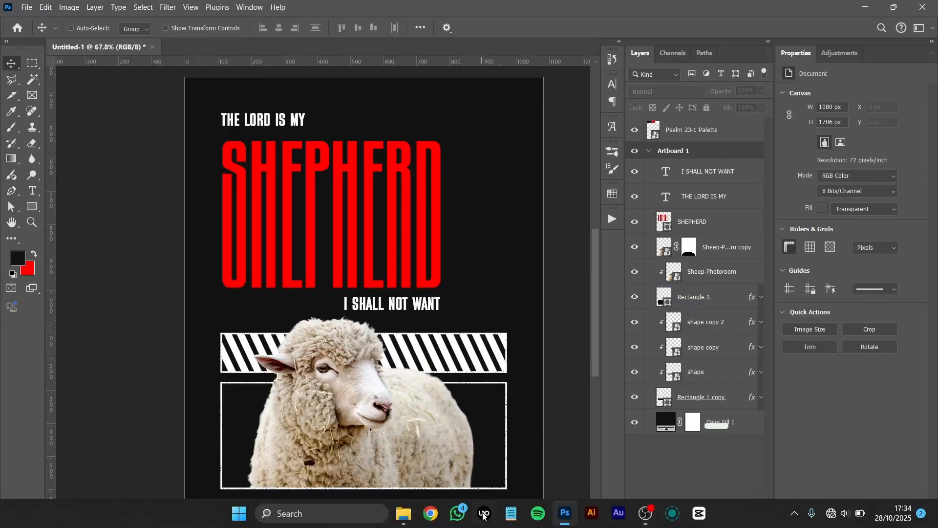
pyautogui.click(407, 515)
pyautogui.click(392, 222)
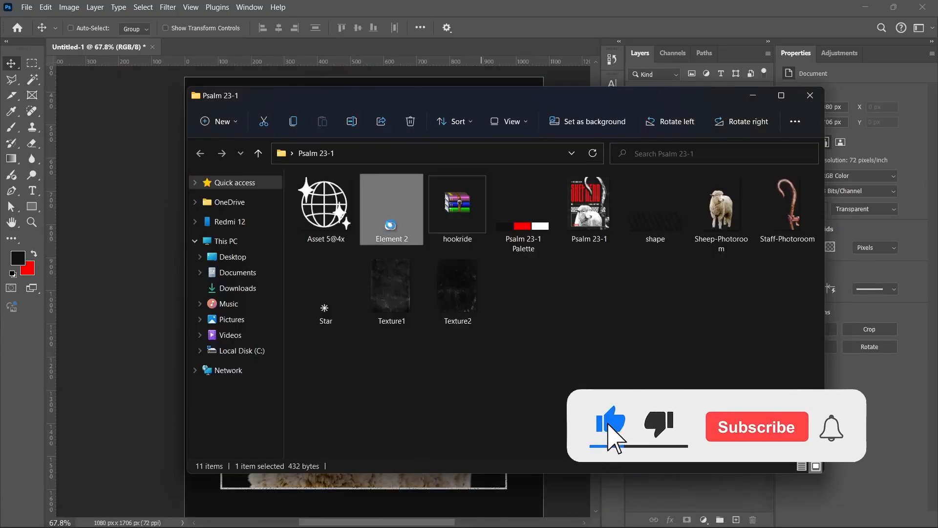
pyautogui.moveTo(392, 222); pyautogui.dragTo(141, 257)
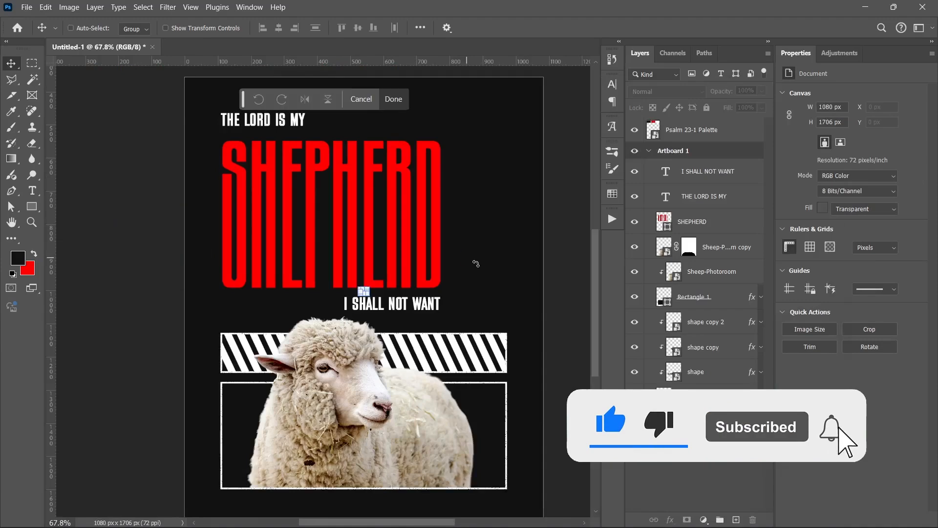
pyautogui.scroll(8, 357, 301)
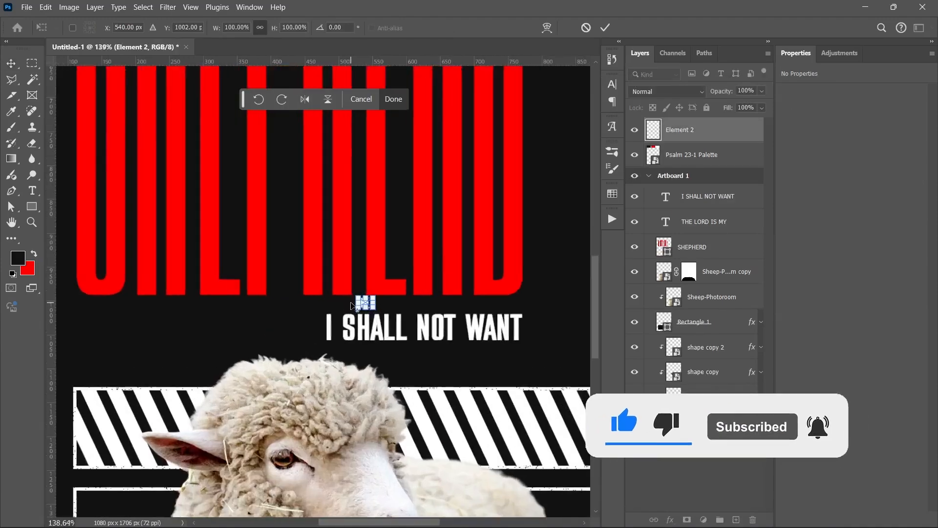
# - Scale Element 2 to about 166% and align it to the left margin guide below SHEPHERD at X 108 px, Y 669 px
pyautogui.moveTo(391, 308); pyautogui.dragTo(408, 328)
pyautogui.moveTo(389, 313); pyautogui.dragTo(222, 336)
pyautogui.scroll(-3, 221, 331)
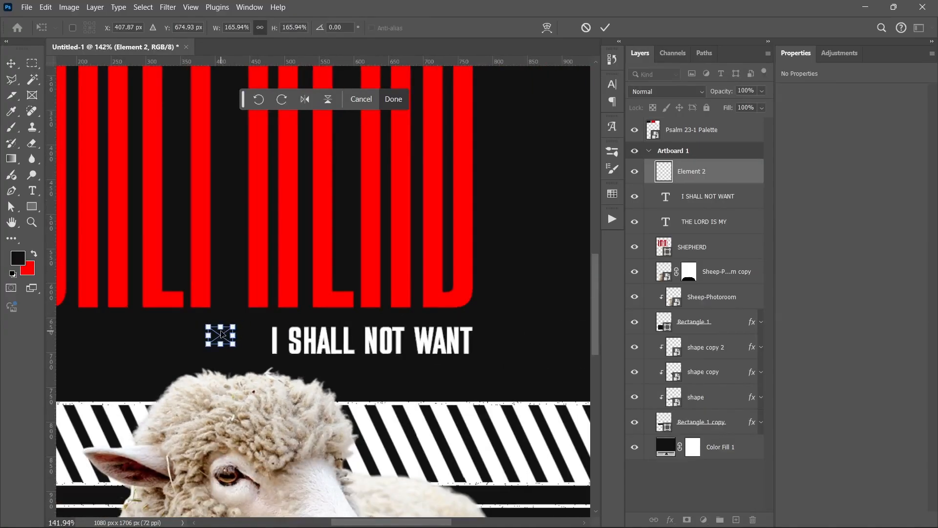
pyautogui.scroll(-4, 210, 309)
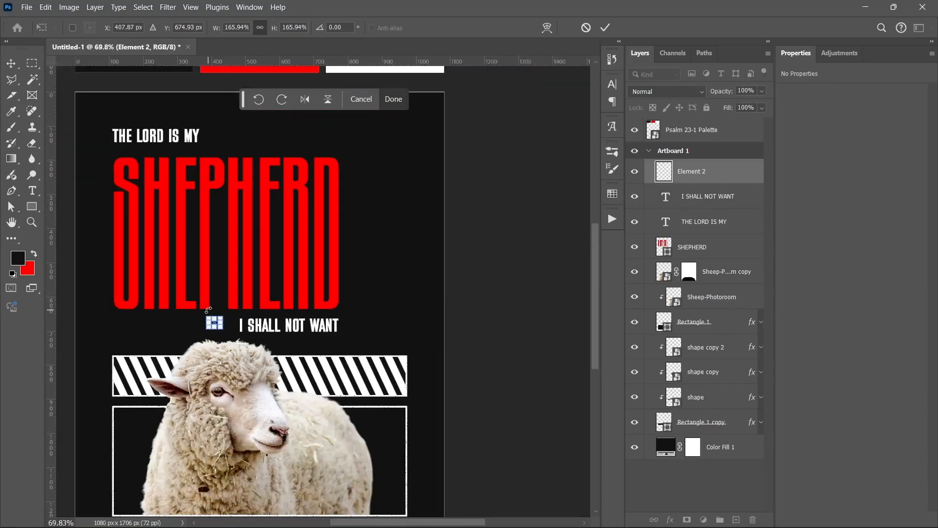
pyautogui.press('Return')
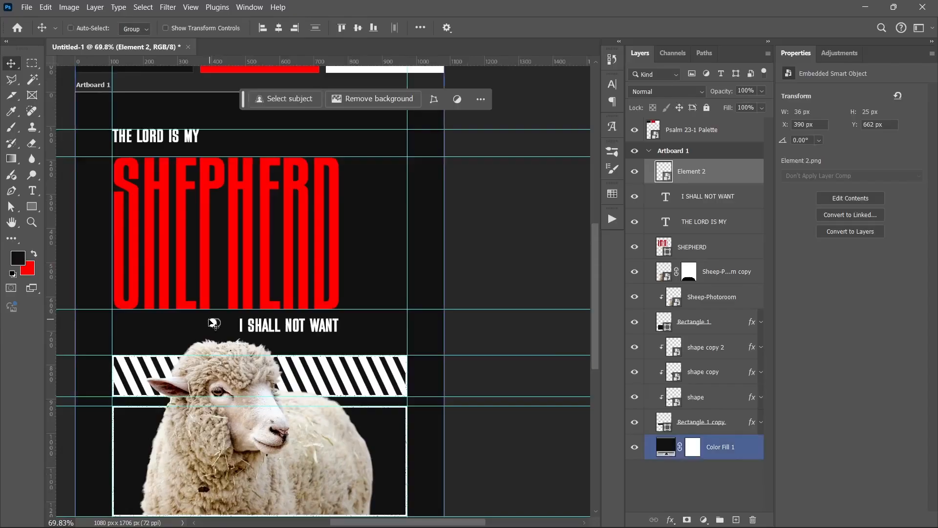
pyautogui.scroll(3, 210, 322)
pyautogui.moveTo(181, 324)
pyautogui.mouseDown()
pyautogui.moveTo(305, 339)
pyautogui.moveTo(182, 342)
pyautogui.mouseUp()
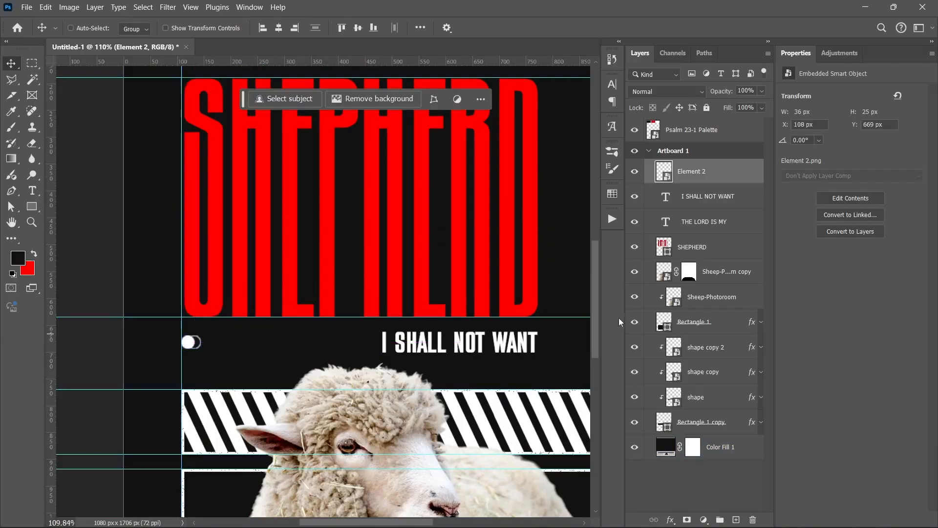
# - Align Element 2 vertically with the center of the I SHALL NOT WANT text and clear the selection
pyautogui.keyDown('ctrl'); pyautogui.click(667, 197); pyautogui.keyUp('ctrl')
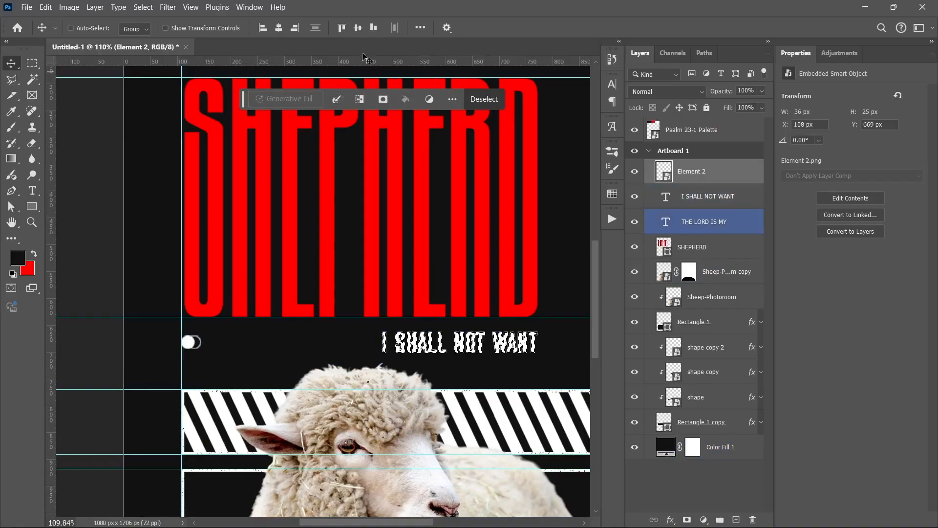
pyautogui.click(357, 28)
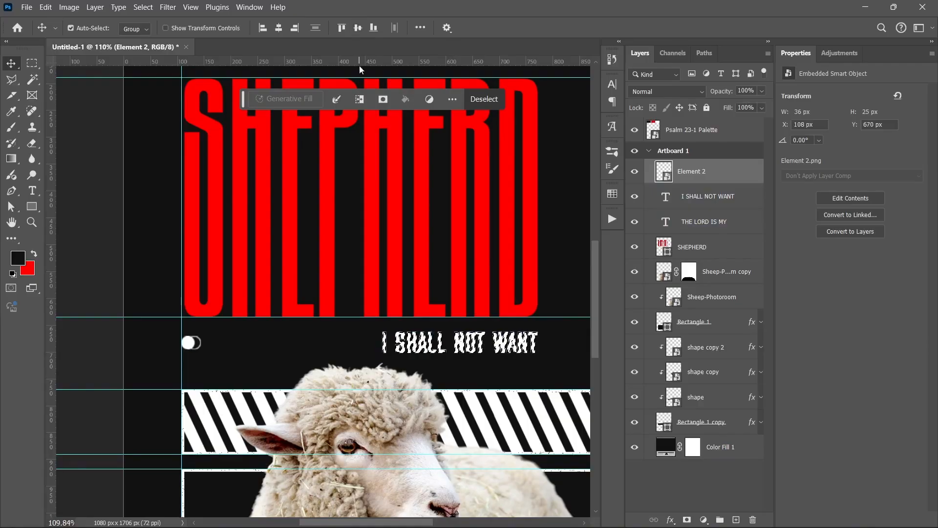
pyautogui.hotkey('ctrl', 'd')
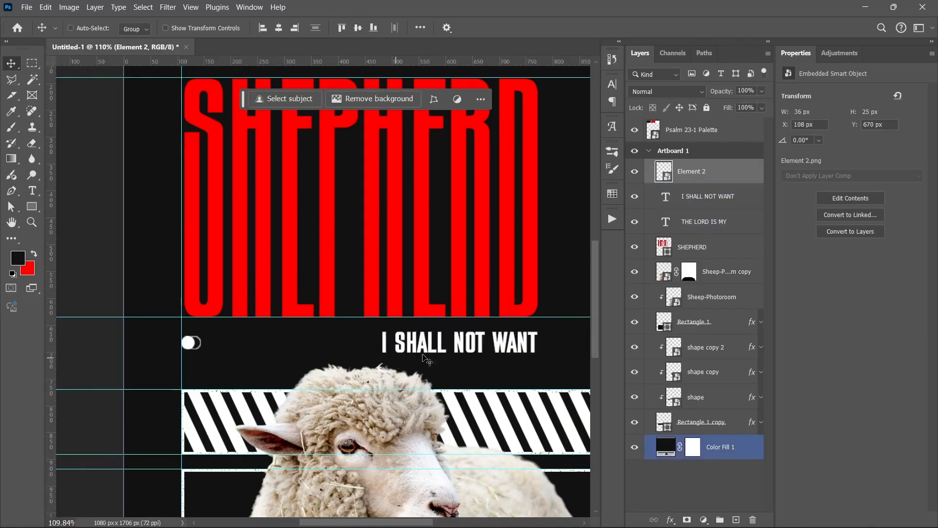
# - Draw a horizontal line about 307 px long between Element 2 and the I SHALL NOT WANT text
pyautogui.scroll(-2, 384, 353)
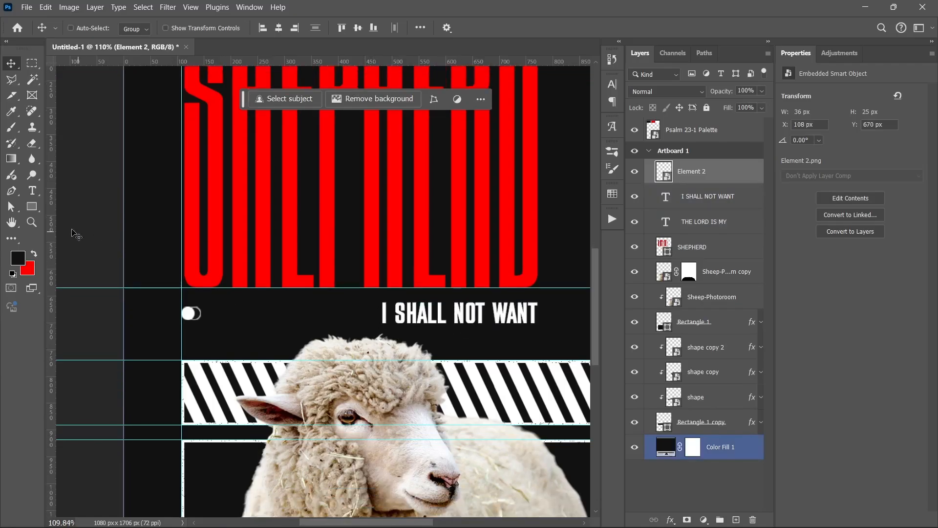
pyautogui.click(28, 212)
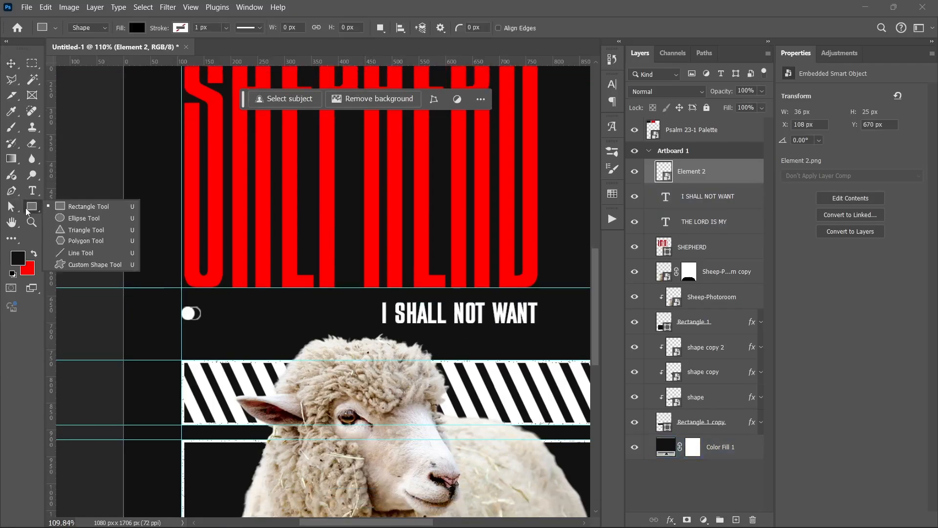
pyautogui.click(81, 254)
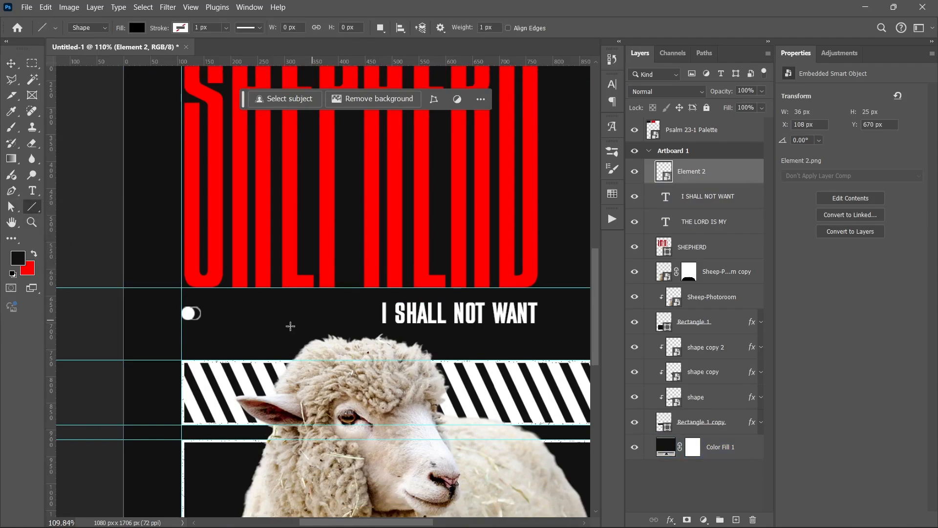
pyautogui.moveTo(207, 313); pyautogui.dragTo(372, 325)
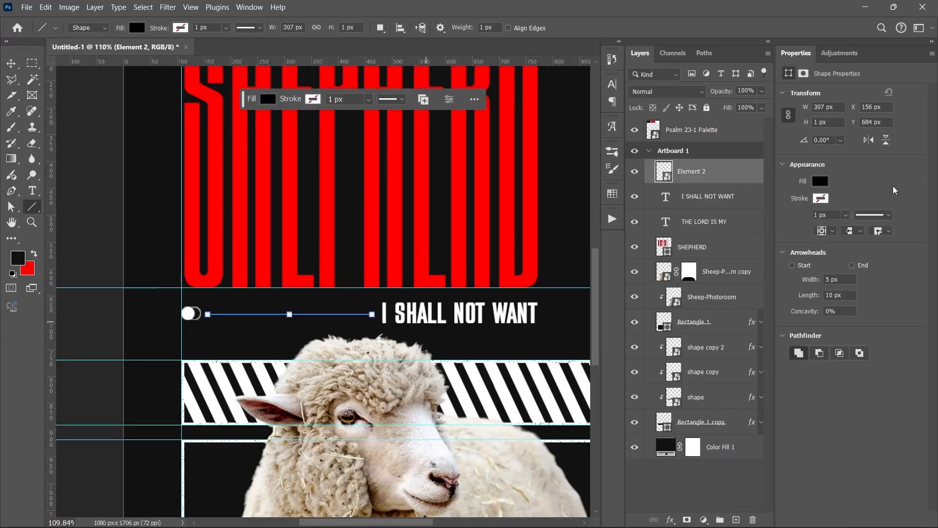
# - Give the line between Element 2 and the text a white fill and a dotted stroke of 2 px
pyautogui.click(819, 184)
pyautogui.click(780, 245)
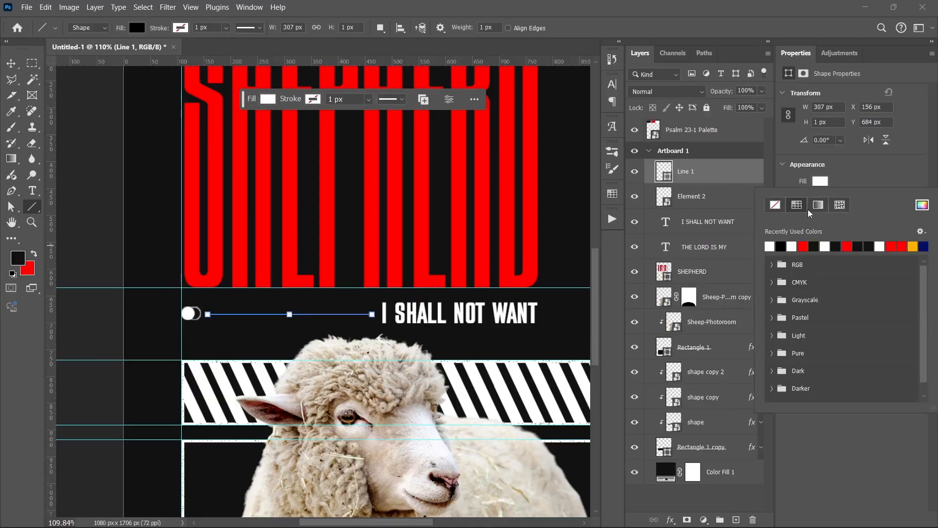
pyautogui.click(858, 172)
pyautogui.click(861, 213)
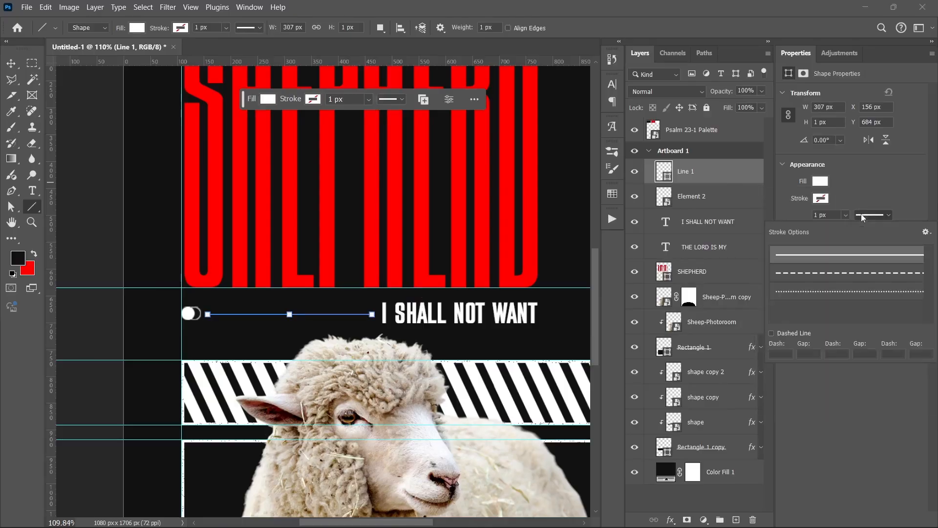
pyautogui.click(833, 292)
pyautogui.click(879, 197)
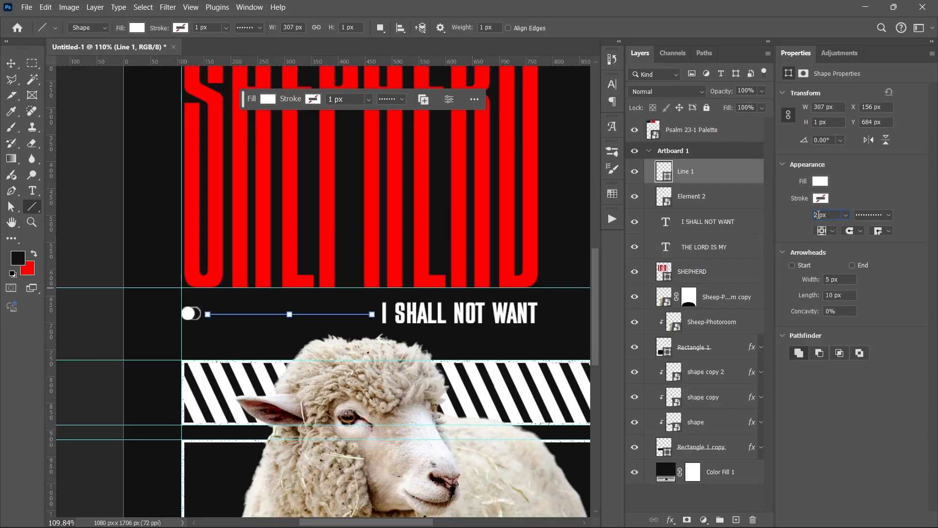
pyautogui.press('Return')
pyautogui.click(730, 197)
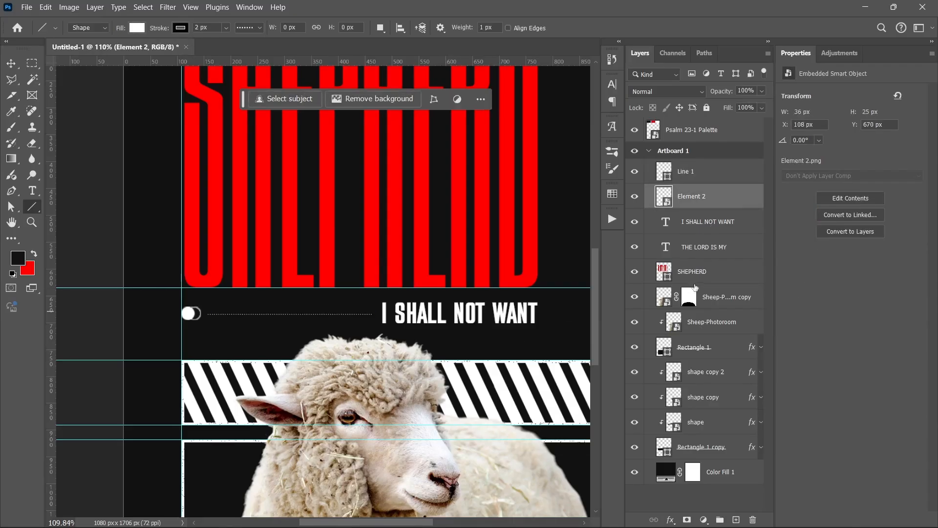
# - Try a 5 px stroke width on the dotted line, and return it to 2 px
pyautogui.click(697, 180)
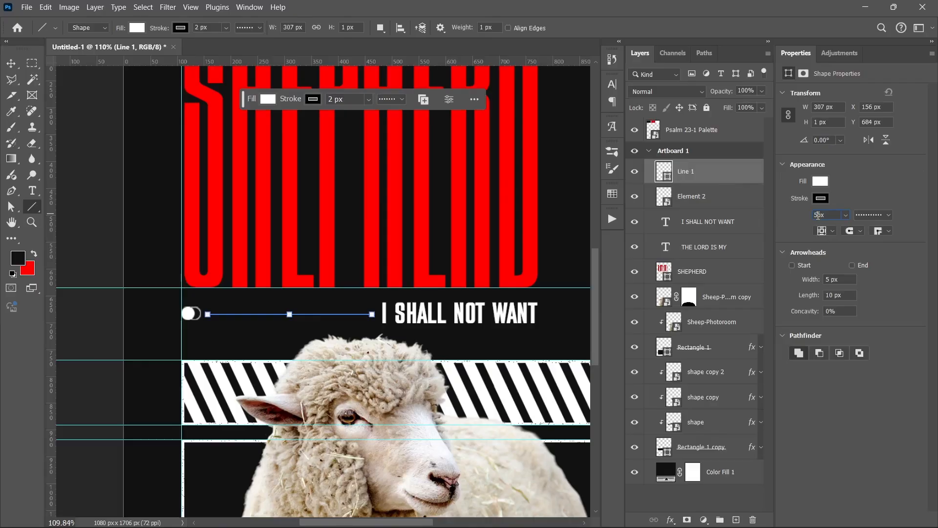
pyautogui.click(720, 204)
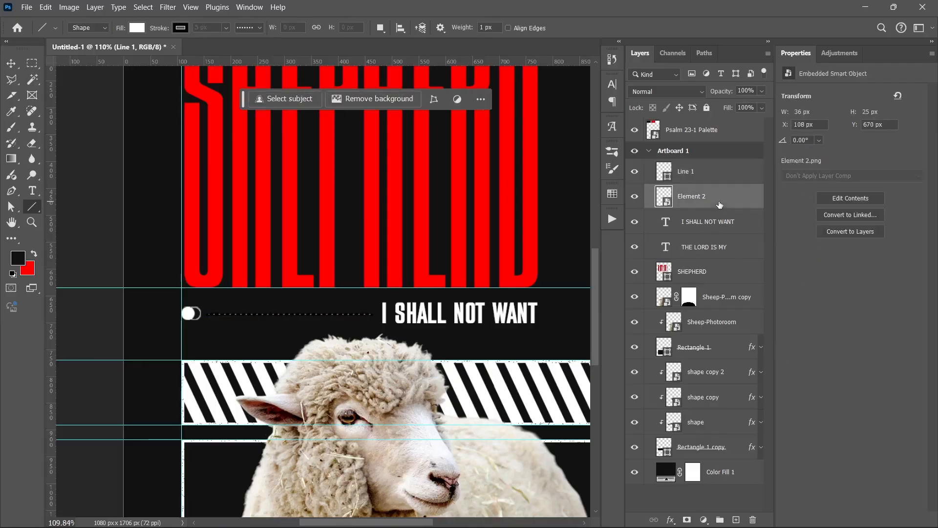
pyautogui.click(727, 178)
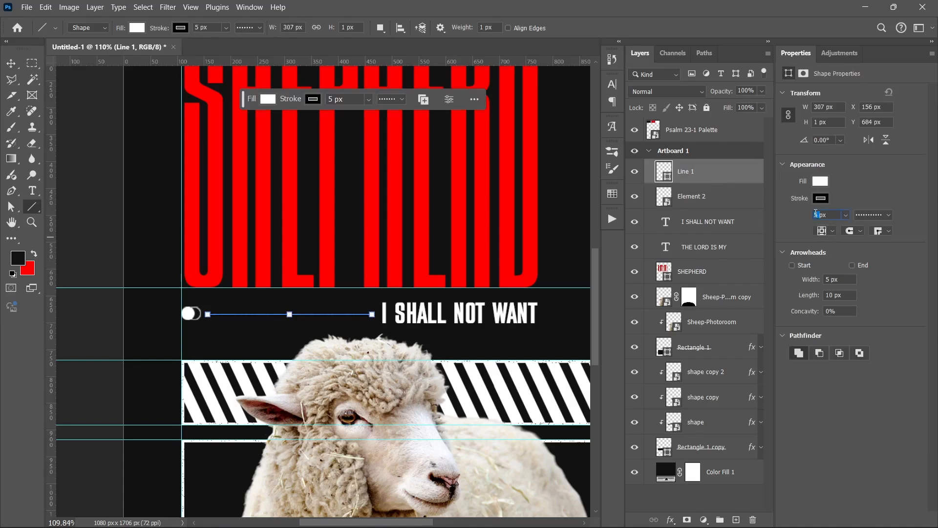
pyautogui.write('2')
pyautogui.click(719, 205)
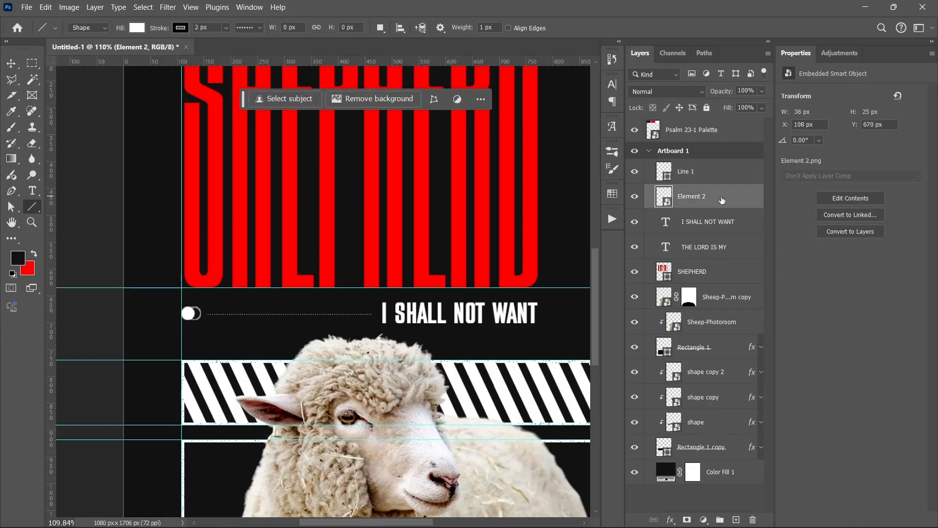
# - Duplicate the I SHALL NOT WANT text and place the copy in the lower-left part of the outlined box
pyautogui.scroll(-2, 420, 230)
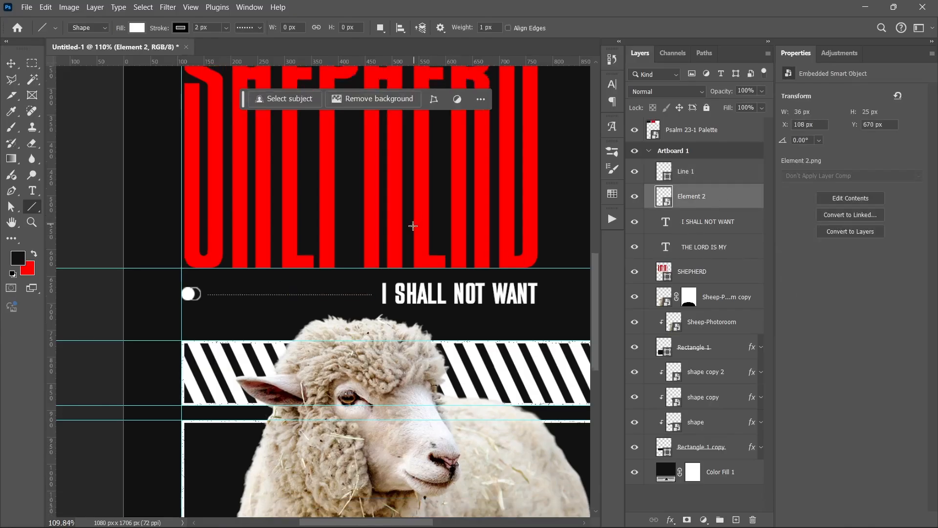
pyautogui.scroll(-4, 378, 280)
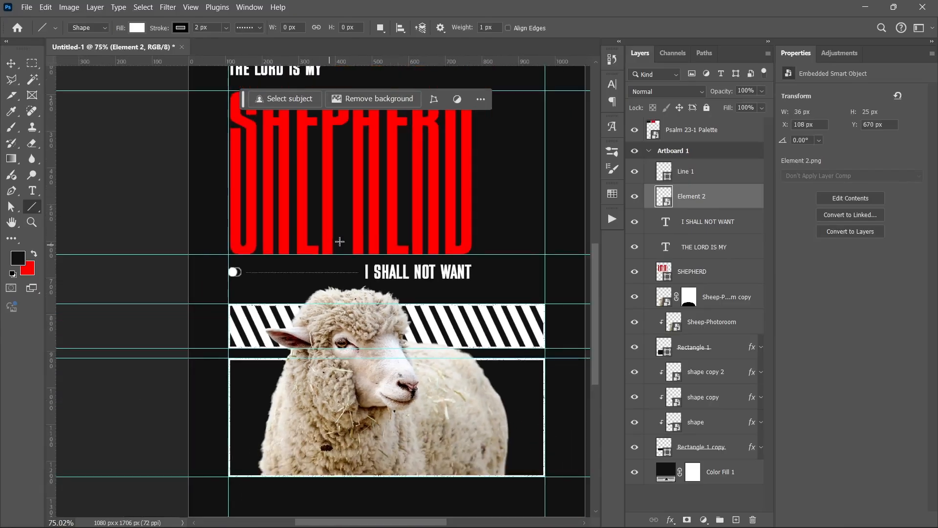
pyautogui.scroll(1, 458, 312)
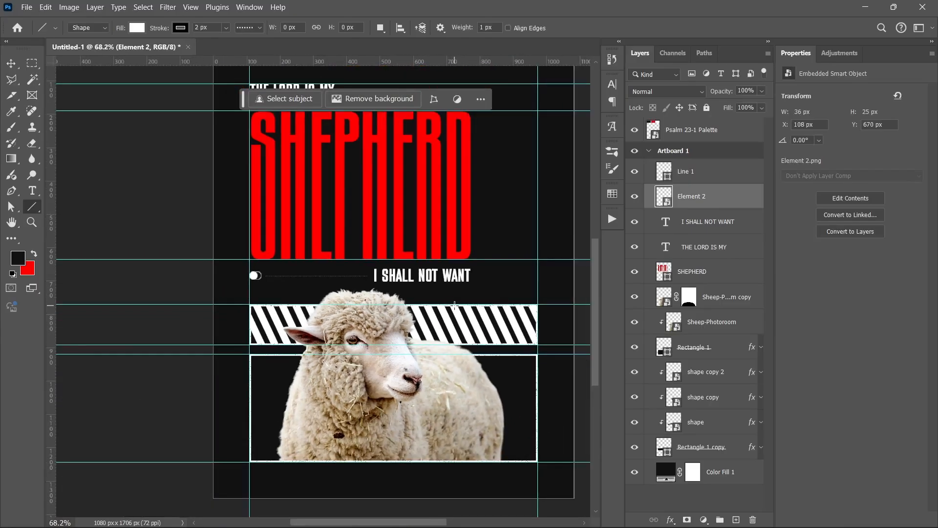
pyautogui.scroll(2, 454, 305)
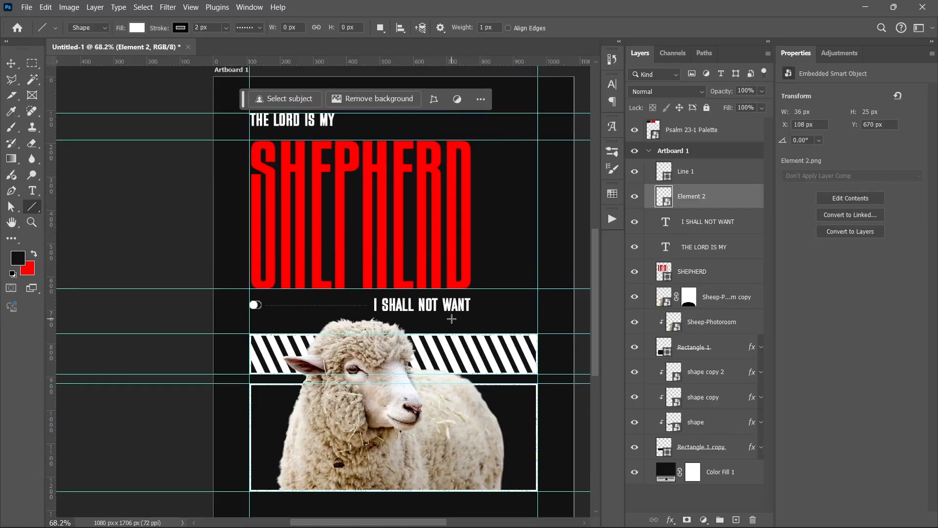
pyautogui.scroll(-2, 430, 303)
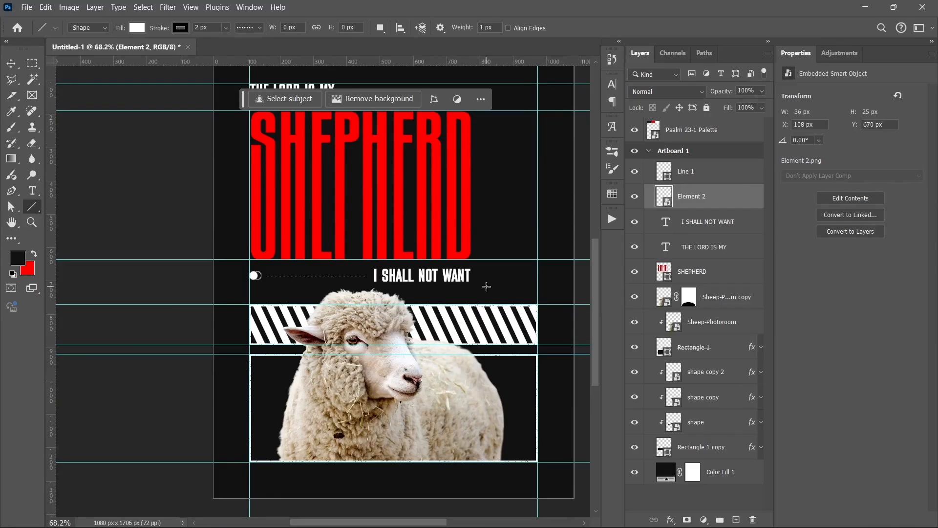
pyautogui.scroll(-1, 484, 288)
pyautogui.click(733, 221)
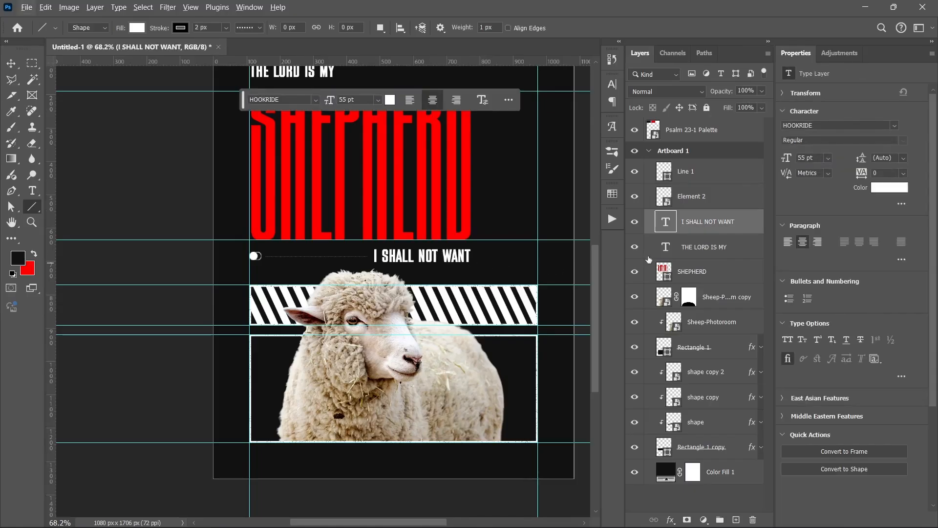
pyautogui.press('v')
pyautogui.hotkey('alt', 'v')
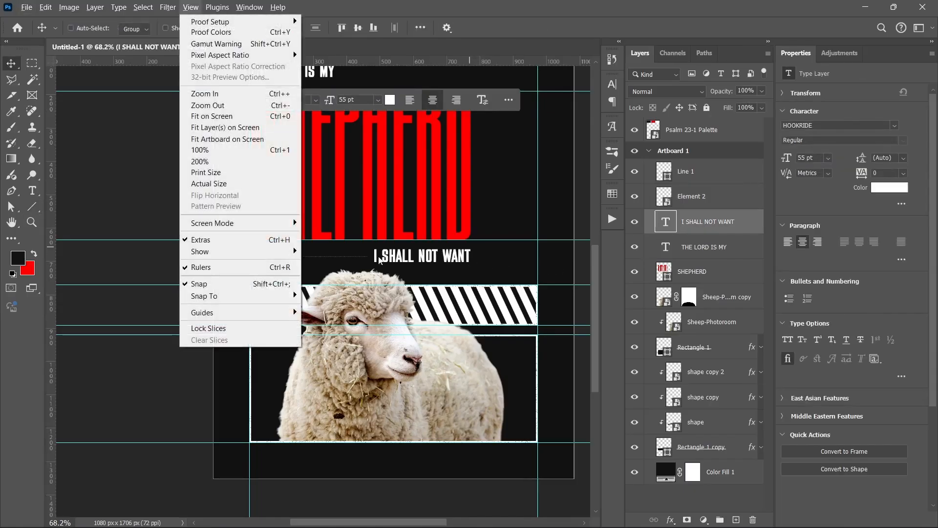
pyautogui.press('Escape')
pyautogui.moveTo(411, 265); pyautogui.dragTo(322, 427)
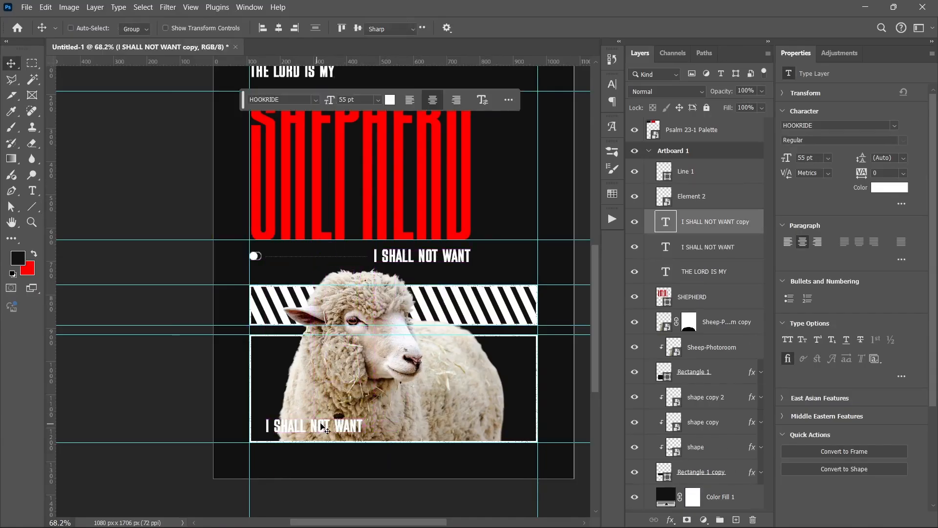
# - Replace the duplicated text's wording with PSALM 23:1
pyautogui.doubleClick(322, 427)
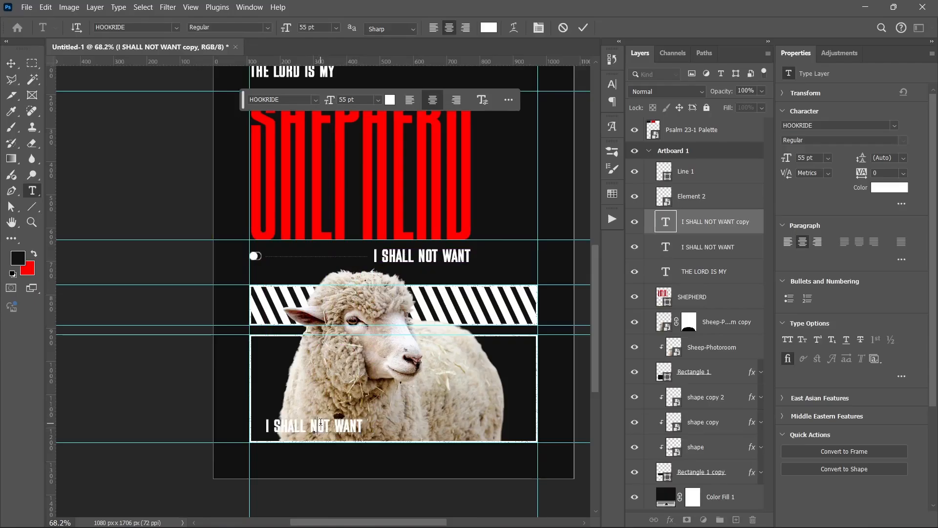
pyautogui.write('PSALM 23')
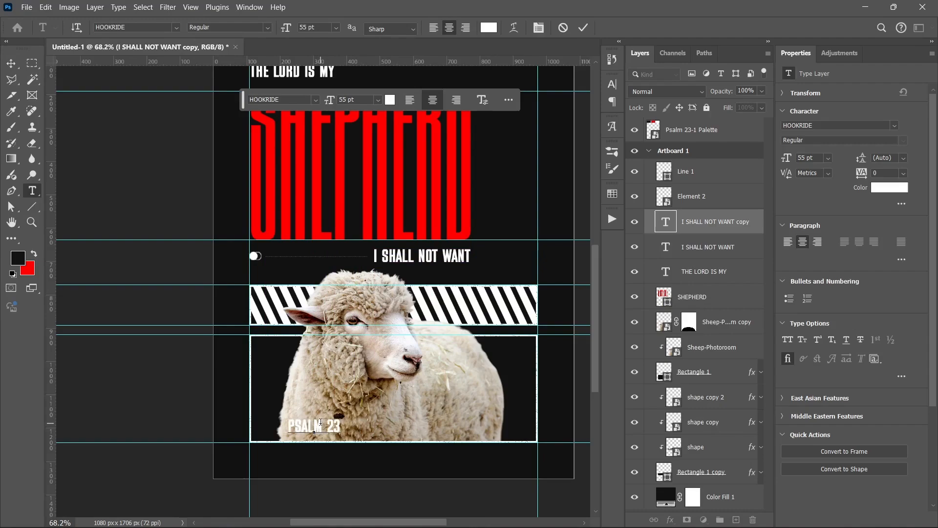
pyautogui.write(':1')
pyautogui.hotkey('ctrl', 'Return')
pyautogui.press('v')
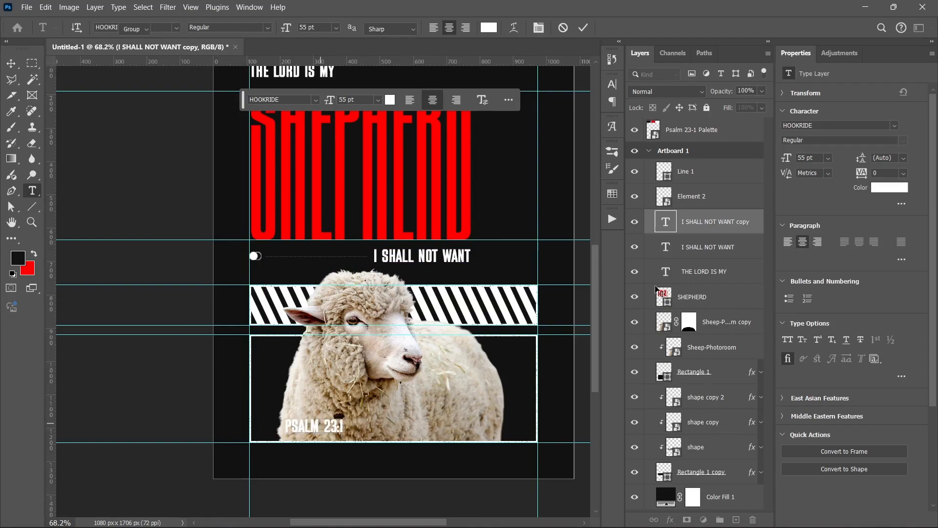
# - Recolor the PSALM 23:1 text with the red ff0000 sampled from SHEPHERD
pyautogui.click(878, 190)
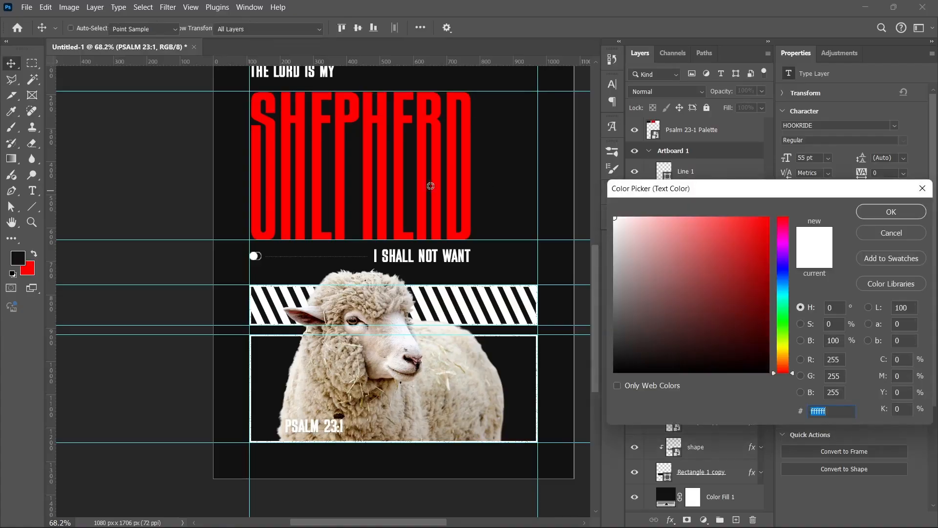
pyautogui.click(444, 174)
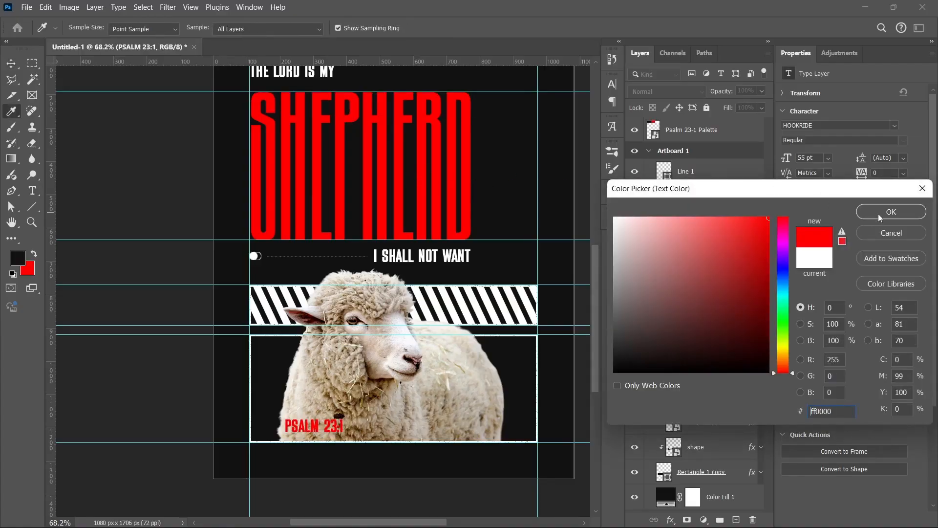
pyautogui.click(879, 216)
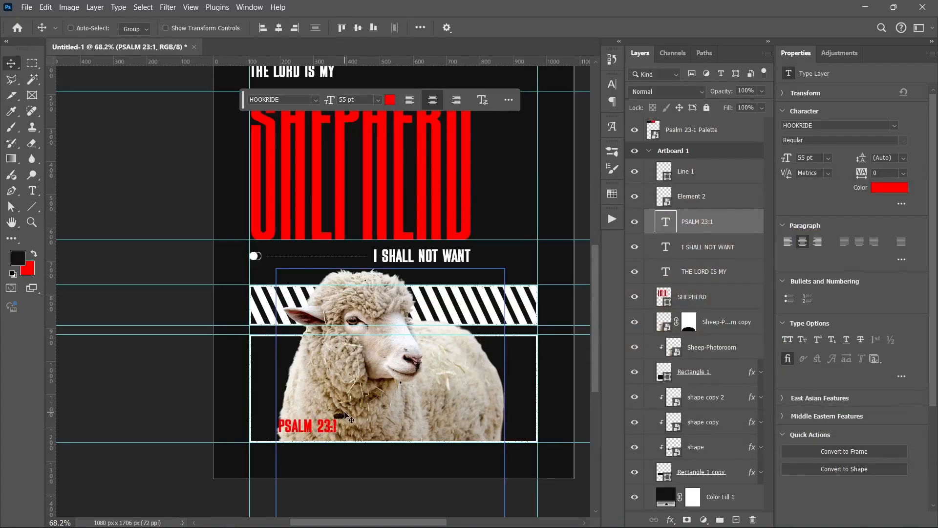
# - Nudge the PSALM 23:1 text left toward the outlined box's lower-left corner, and fine-tune it slightly back to the right
pyautogui.hotkey('shift', 'Left')
pyautogui.hotkey('shift', 'Left')
pyautogui.hotkey('shift', 'Left')
pyautogui.hotkey('shift', 'Left')
pyautogui.hotkey('shift', 'Left')
pyautogui.hotkey('shift', 'Left')
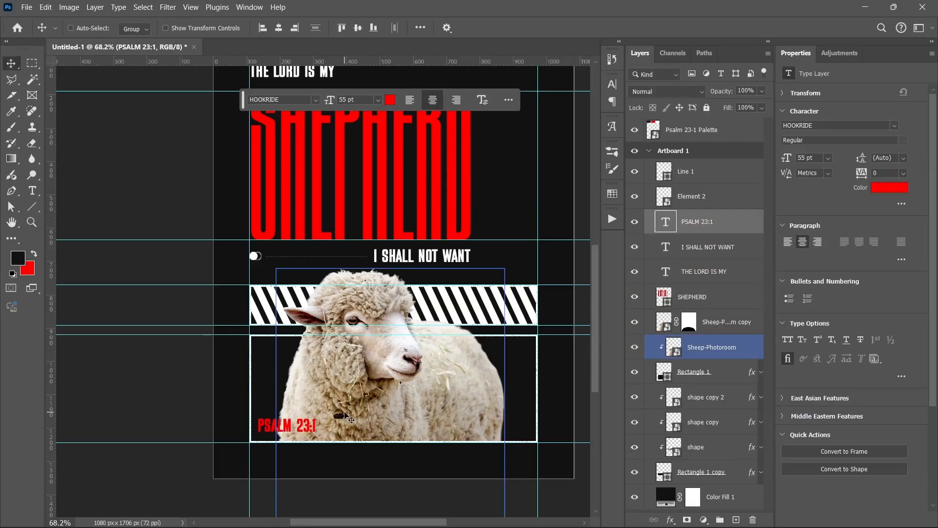
pyautogui.press('u')
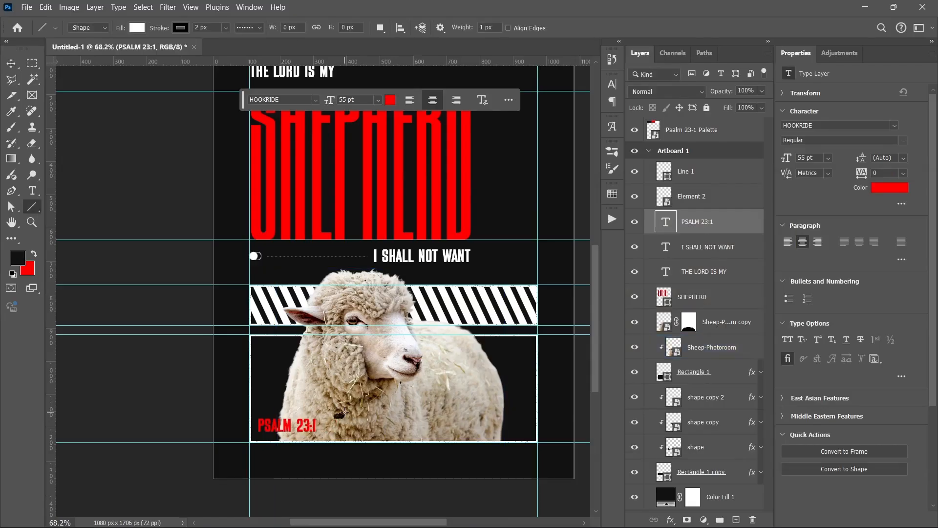
pyautogui.press('v')
pyautogui.press('u')
pyautogui.press('v')
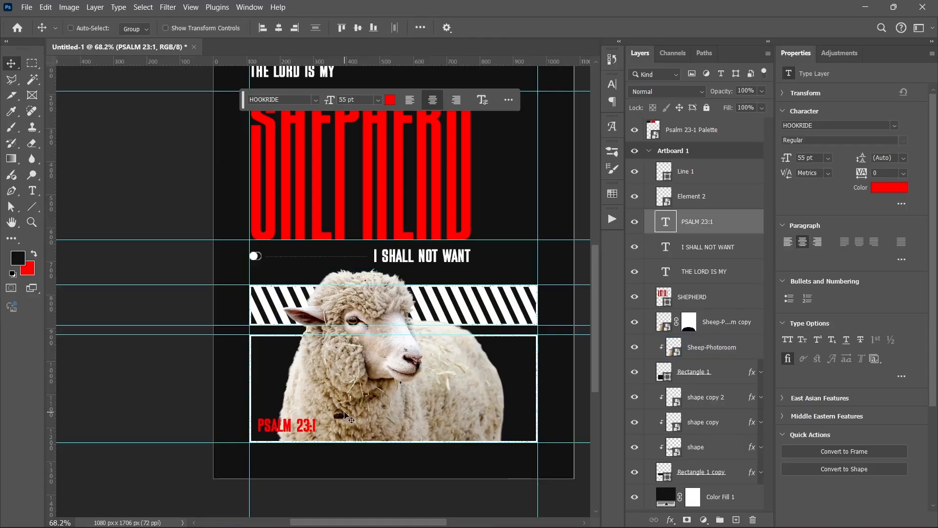
pyautogui.press('Right')
pyautogui.press('Right')
pyautogui.press('Right')
pyautogui.press('Right')
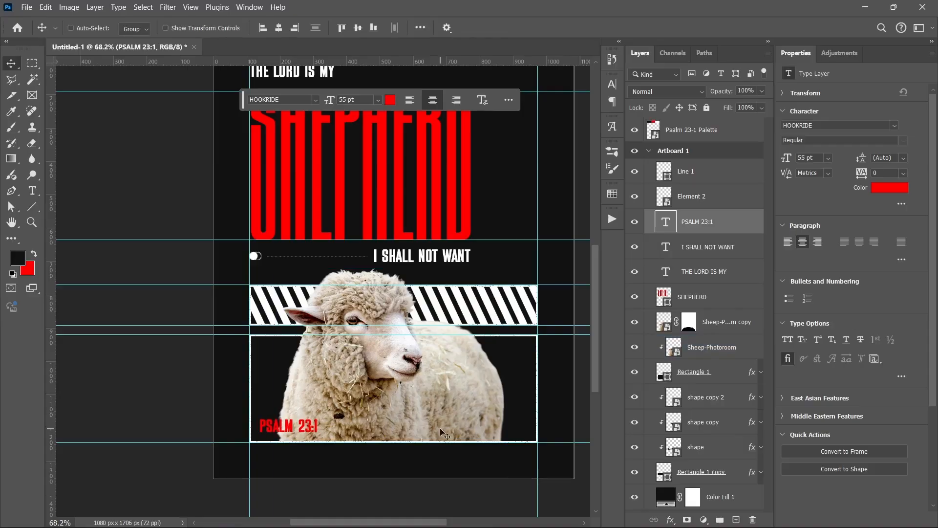
# - Place the Asset 5@4x globe image, scale it to about 60 px square, and position it inside the outlined box's upper-right corner
pyautogui.keyDown('ctrl'); pyautogui.click(301, 366); pyautogui.keyUp('ctrl')
pyautogui.keyDown('ctrl'); pyautogui.click(384, 370); pyautogui.keyUp('ctrl')
pyautogui.scroll(-3, 384, 370)
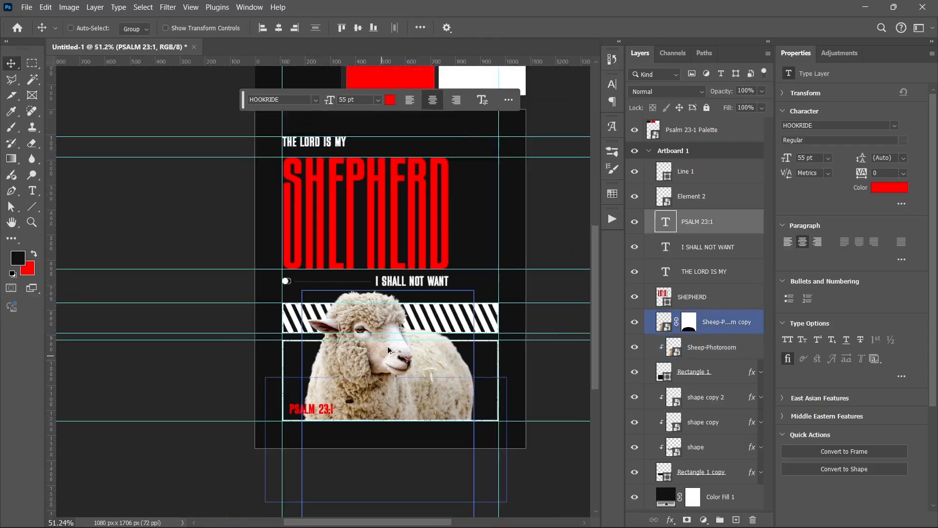
pyautogui.click(404, 516)
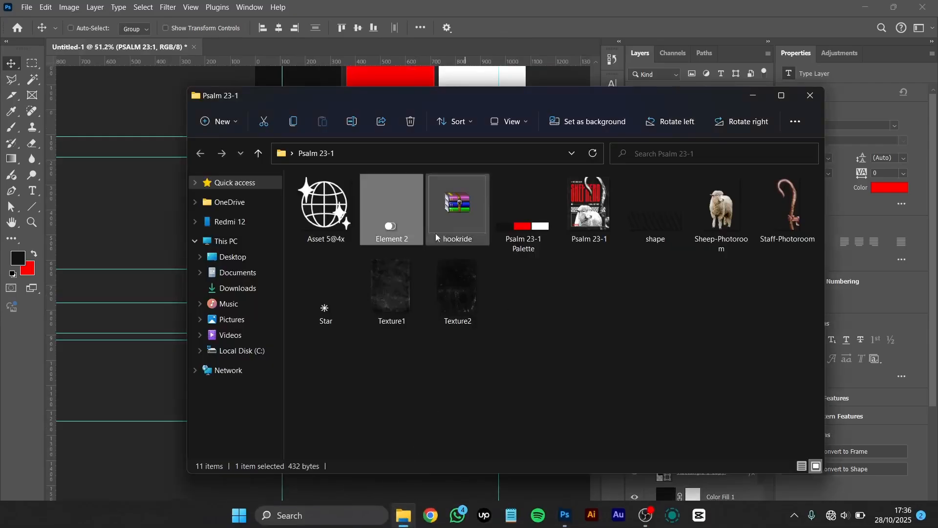
pyautogui.click(314, 211)
pyautogui.moveTo(332, 215); pyautogui.dragTo(472, 345)
pyautogui.scroll(5, 472, 345)
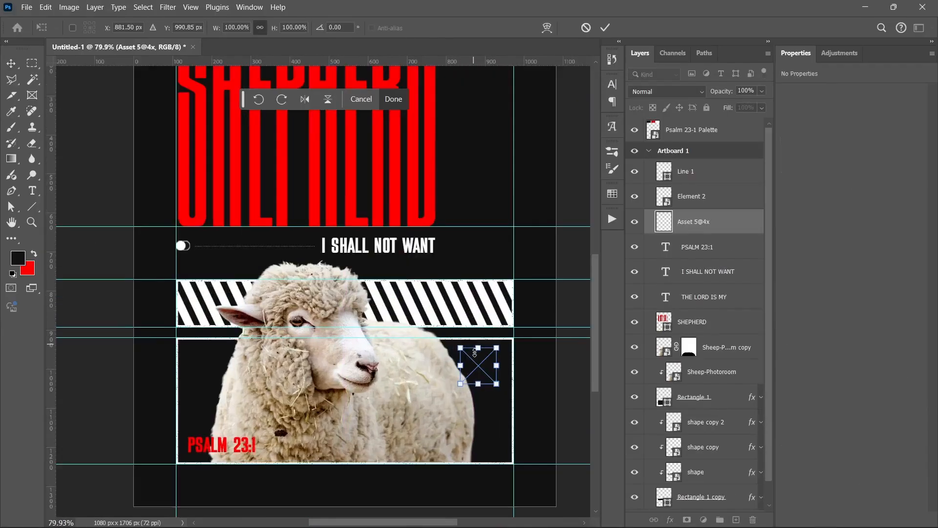
pyautogui.moveTo(454, 378); pyautogui.dragTo(492, 392)
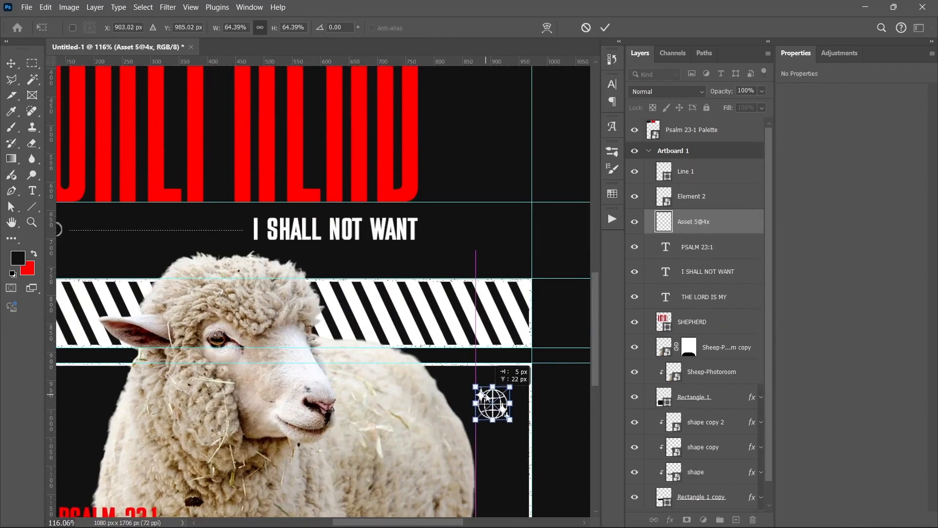
pyautogui.press('Return')
pyautogui.scroll(-5, 463, 372)
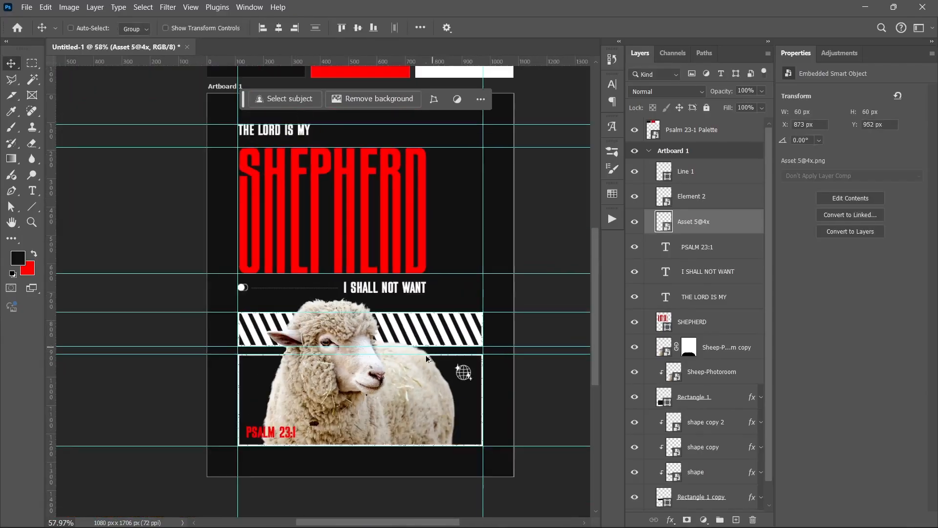
# - Place the Star image on the poster and enlarge it to about 252%
pyautogui.keyDown('ctrl'); pyautogui.click(422, 361); pyautogui.keyUp('ctrl')
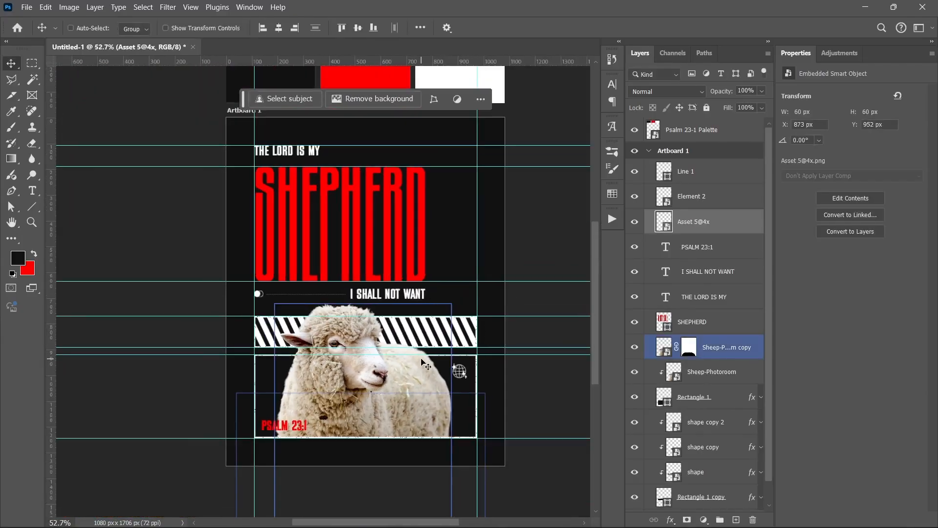
pyautogui.click(404, 521)
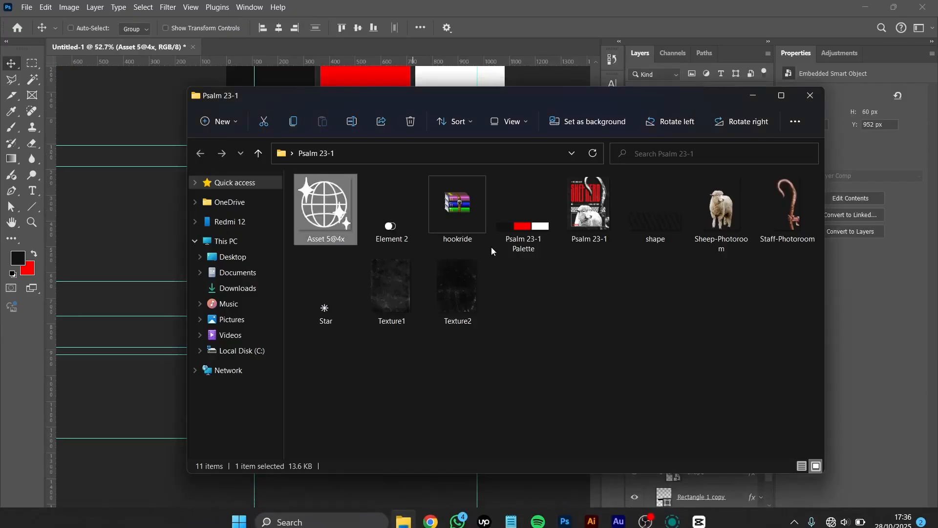
pyautogui.click(341, 302)
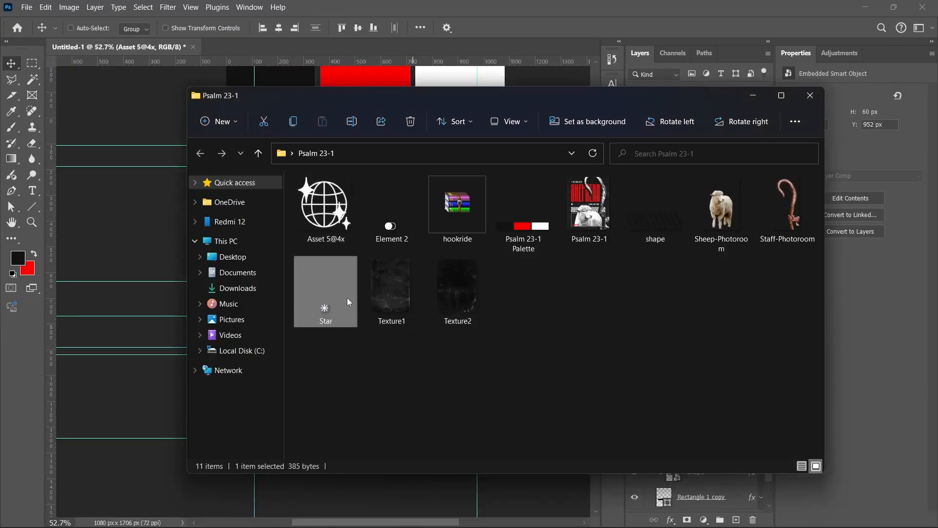
pyautogui.moveTo(320, 299); pyautogui.dragTo(131, 286)
pyautogui.scroll(10, 380, 288)
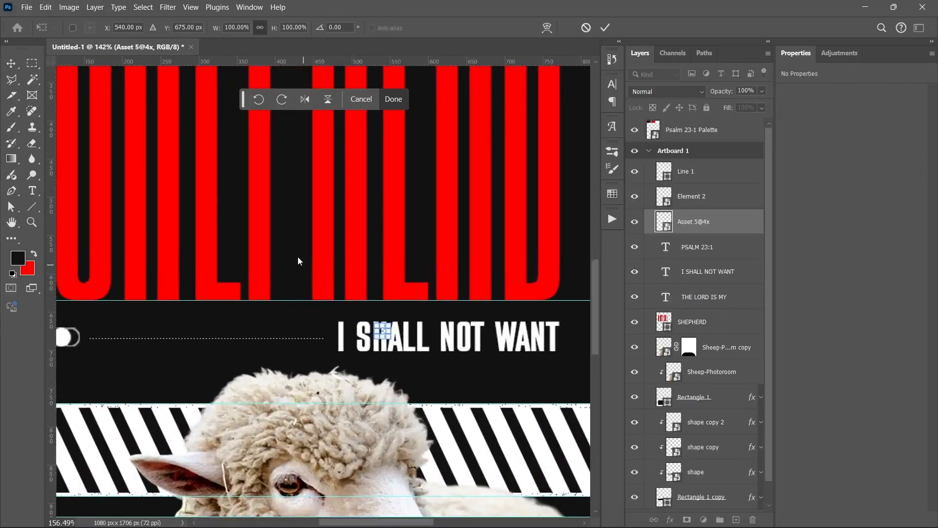
pyautogui.moveTo(298, 259); pyautogui.dragTo(391, 383)
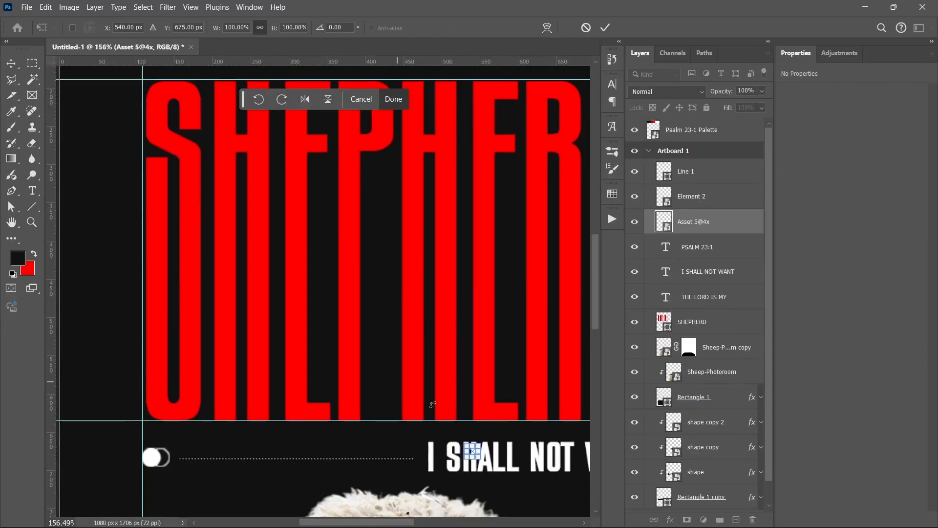
pyautogui.moveTo(467, 444); pyautogui.dragTo(219, 142)
pyautogui.scroll(5, 219, 283)
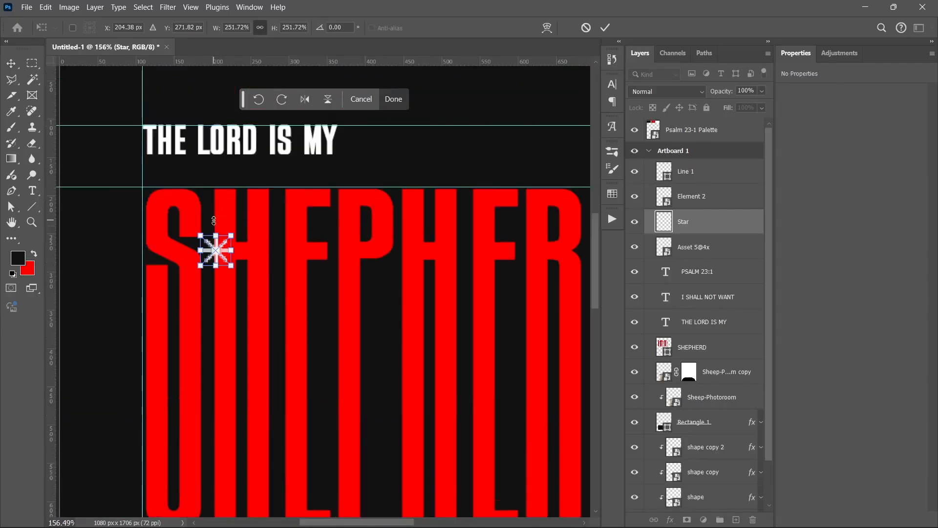
# - Position the star just left of the THE LORD IS MY text, vertically centred on it, and commit the placement
pyautogui.moveTo(215, 303); pyautogui.dragTo(118, 200)
pyautogui.scroll(5, 117, 200)
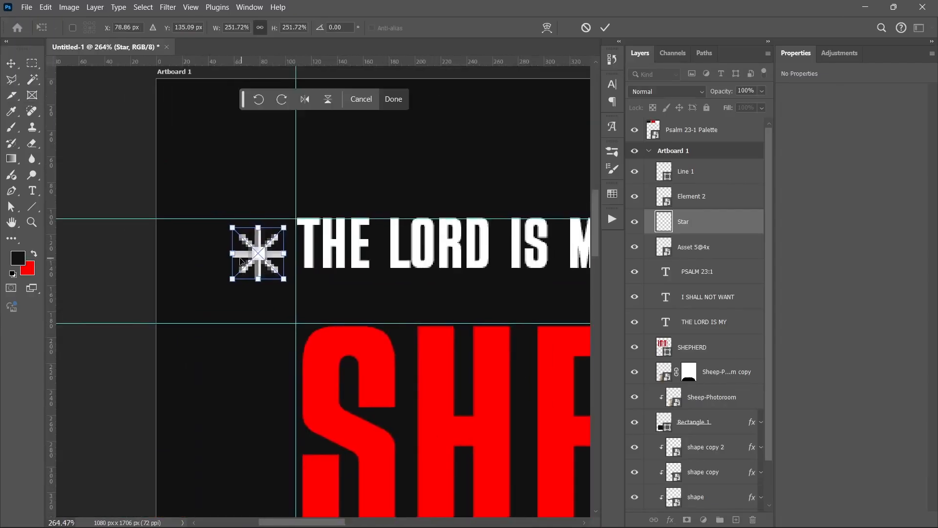
pyautogui.moveTo(245, 251)
pyautogui.mouseDown()
pyautogui.moveTo(233, 245)
pyautogui.moveTo(251, 249)
pyautogui.mouseUp()
pyautogui.press('Return')
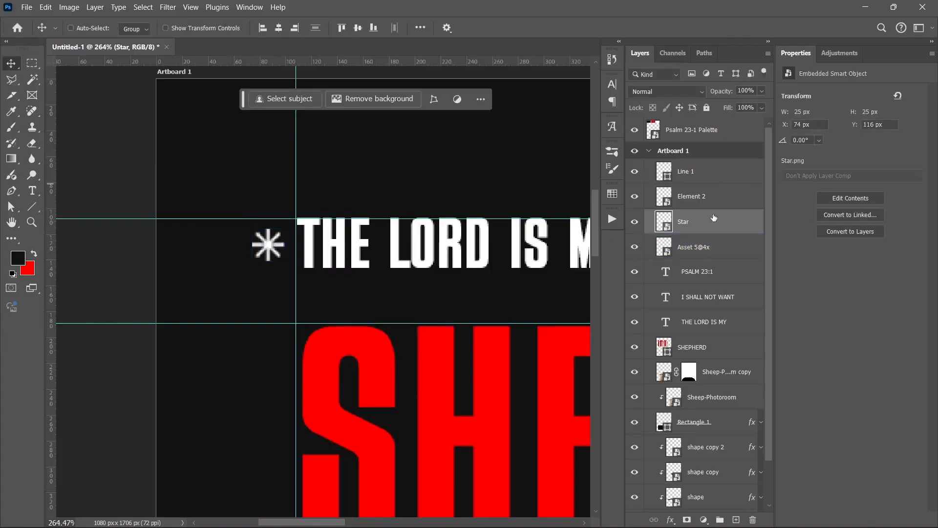
# - Shift the star and THE LORD IS MY text right together until the star starts at the left margin guide, and hide the guides
pyautogui.keyDown('shift'); pyautogui.click(711, 321); pyautogui.keyUp('shift')
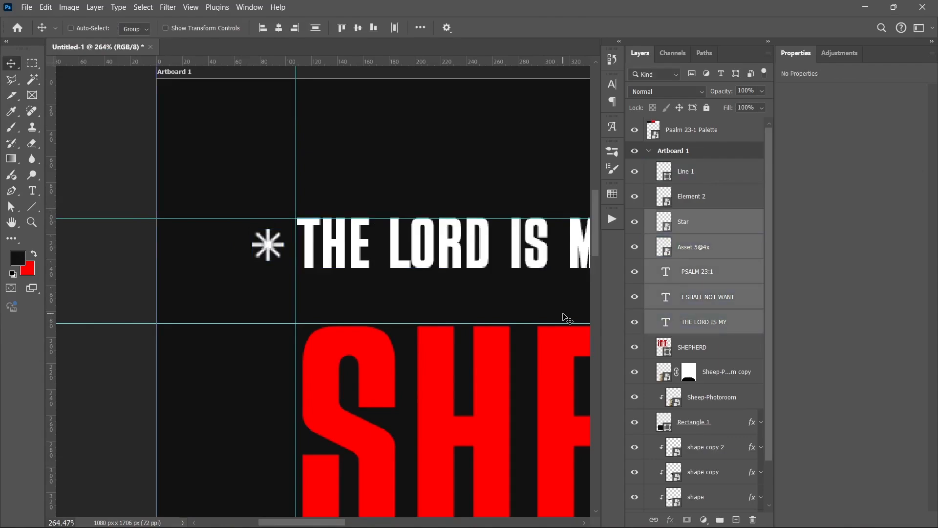
pyautogui.click(710, 226)
pyautogui.keyDown('ctrl'); pyautogui.click(698, 321); pyautogui.keyUp('ctrl')
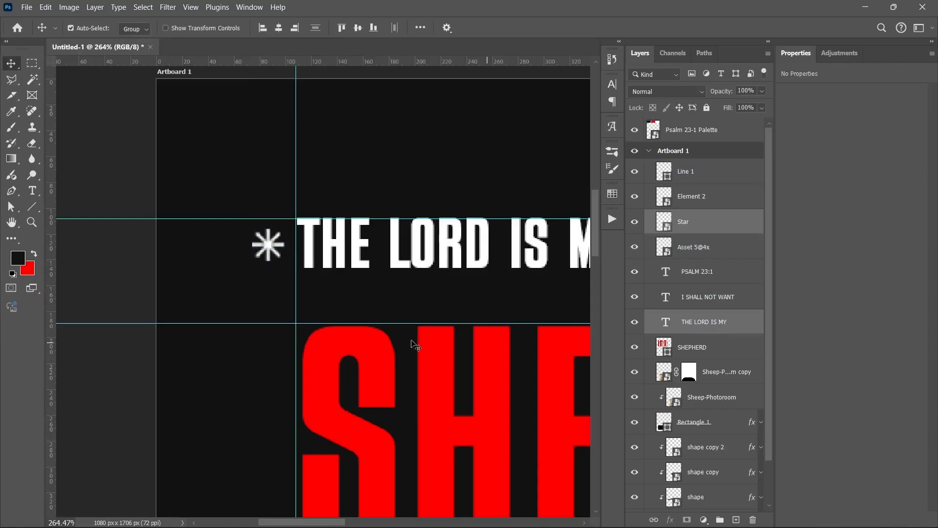
pyautogui.hotkey('shift', 'Right')
pyautogui.hotkey('shift', 'Right')
pyautogui.hotkey('shift', 'Right')
pyautogui.hotkey('shift', 'Right')
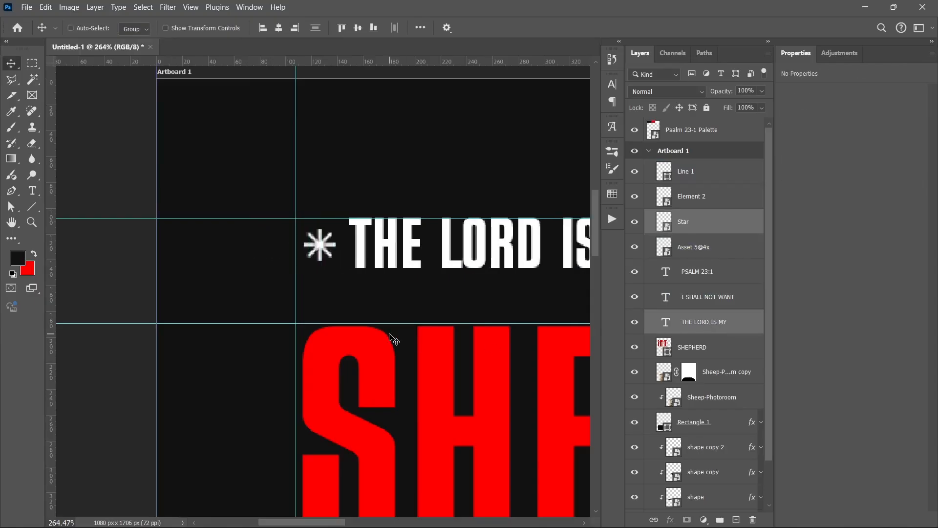
pyautogui.press('Left')
pyautogui.press('Left')
pyautogui.press('Left')
pyautogui.press('Left')
pyautogui.press('Left')
pyautogui.press('Left')
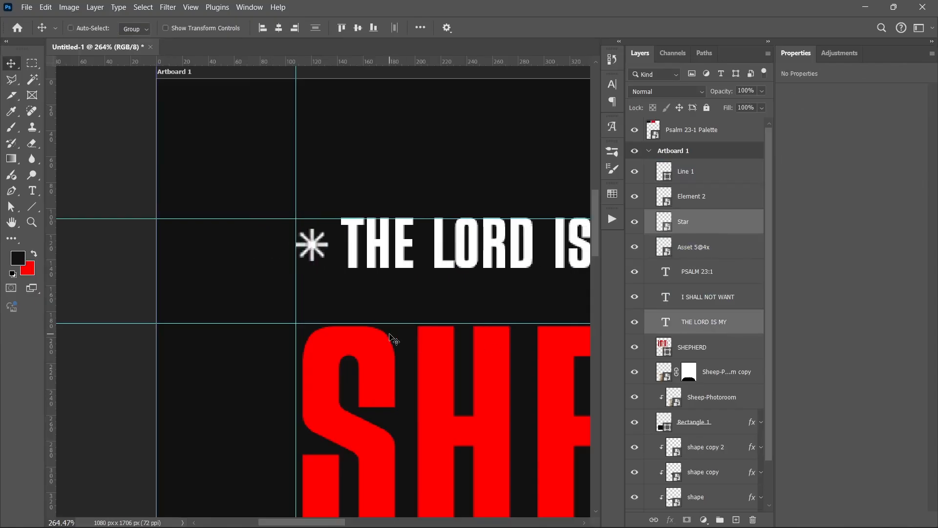
pyautogui.hotkey('ctrl', '0')
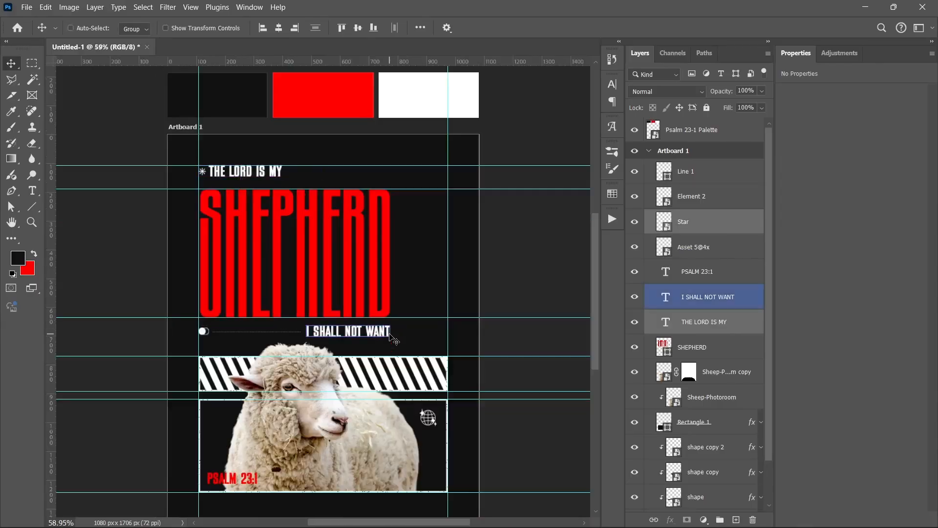
pyautogui.hotkey('ctrl', 'h')
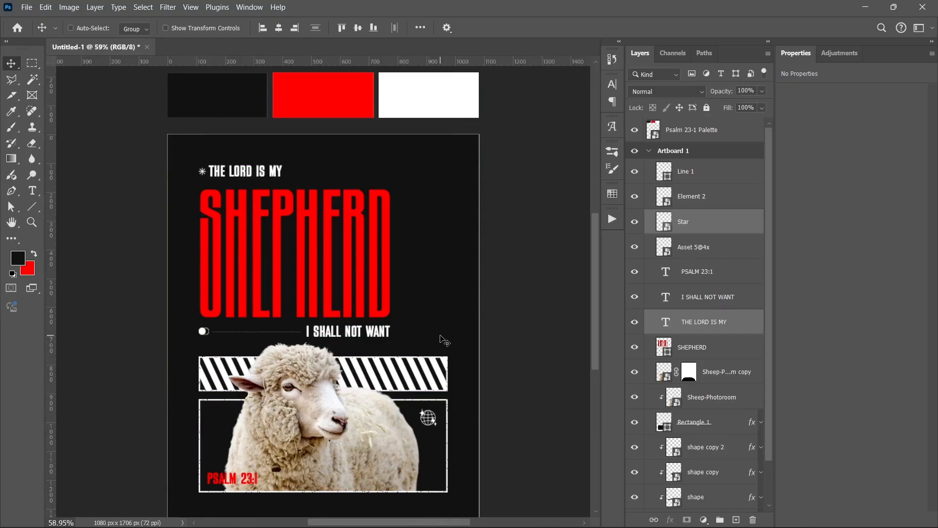
# - Place the Staff-Photoroom image, scale it to about 192%, and position it along the poster's right side with its hook over SHEPHERD
pyautogui.click(403, 512)
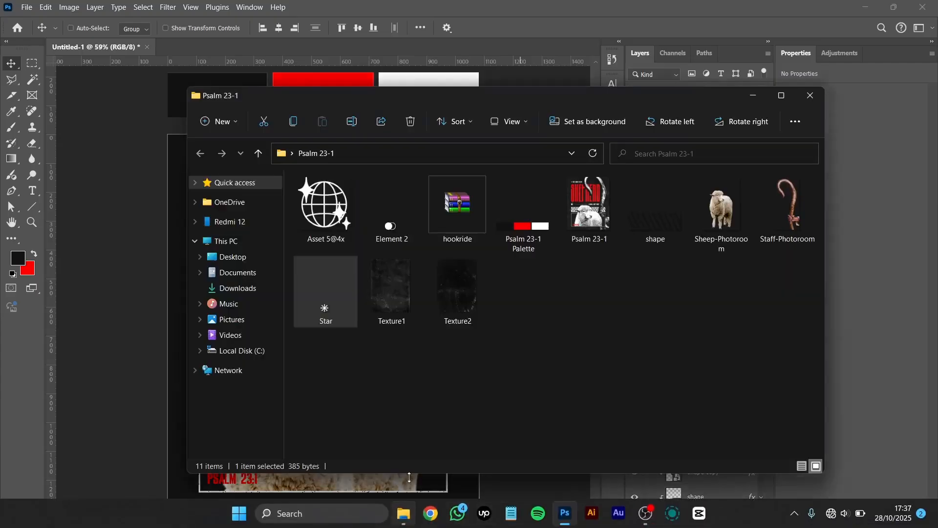
pyautogui.click(775, 213)
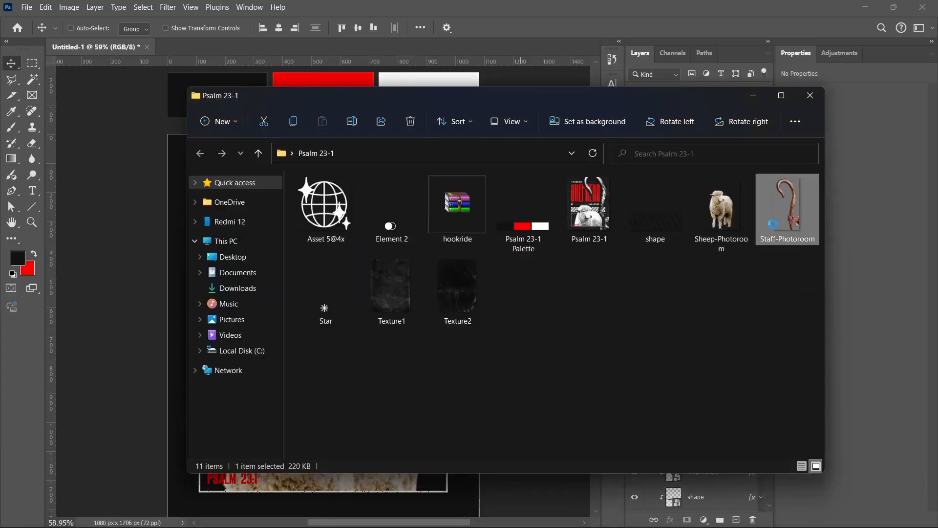
pyautogui.moveTo(779, 207); pyautogui.dragTo(127, 340)
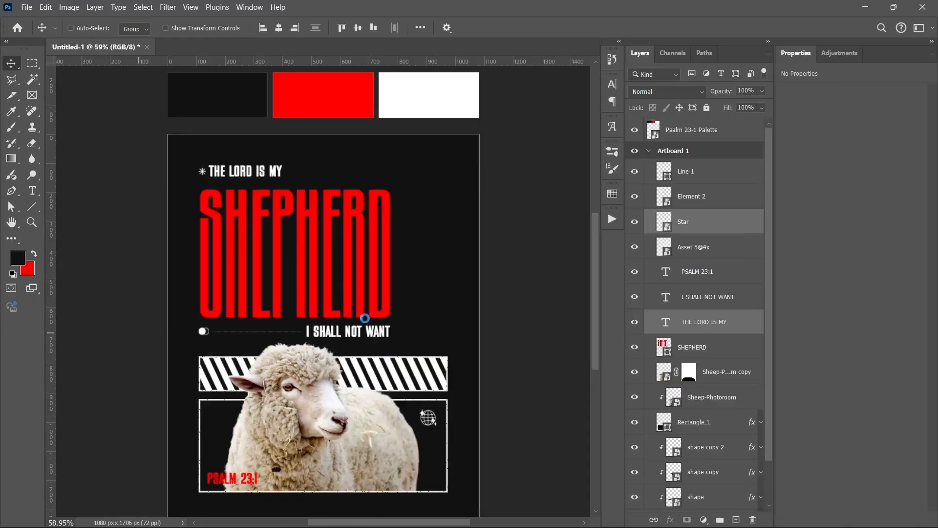
pyautogui.moveTo(381, 325); pyautogui.dragTo(491, 308)
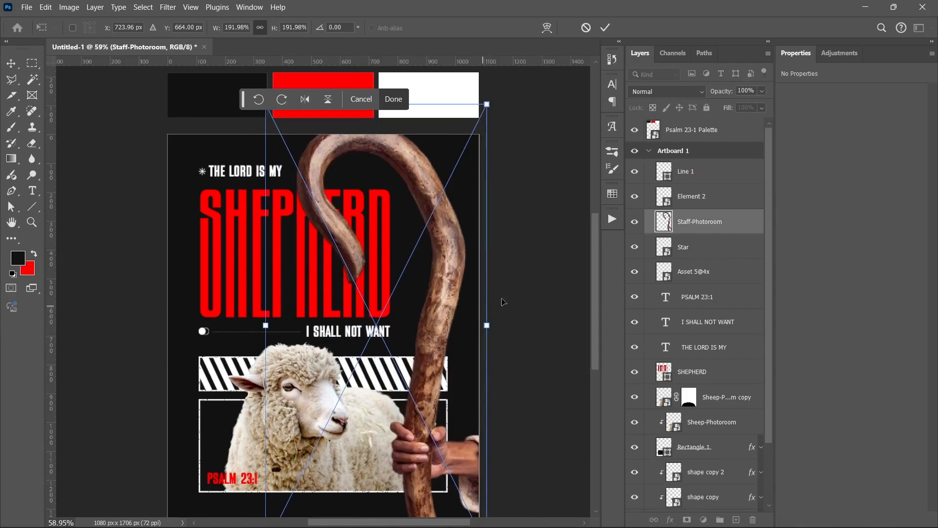
pyautogui.press('Return')
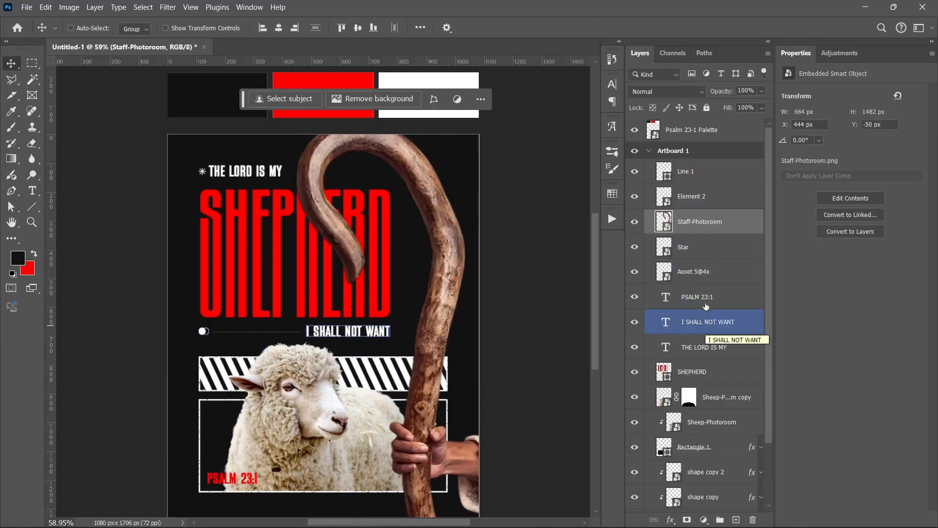
# - Restack the layers so Staff-Photoroom sits directly beneath Rectangle 1 and SHEPHERD directly beneath Staff-Photoroom
pyautogui.moveTo(693, 374); pyautogui.dragTo(703, 250)
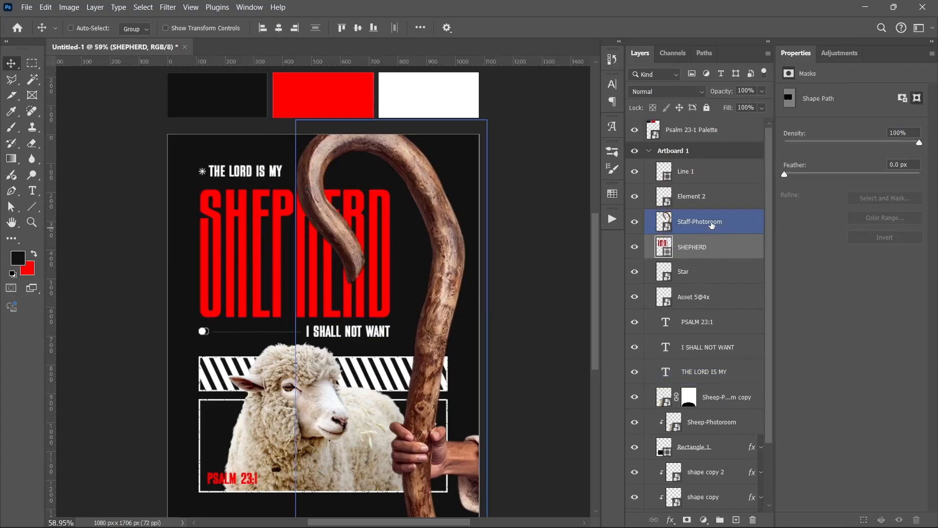
pyautogui.click(712, 225)
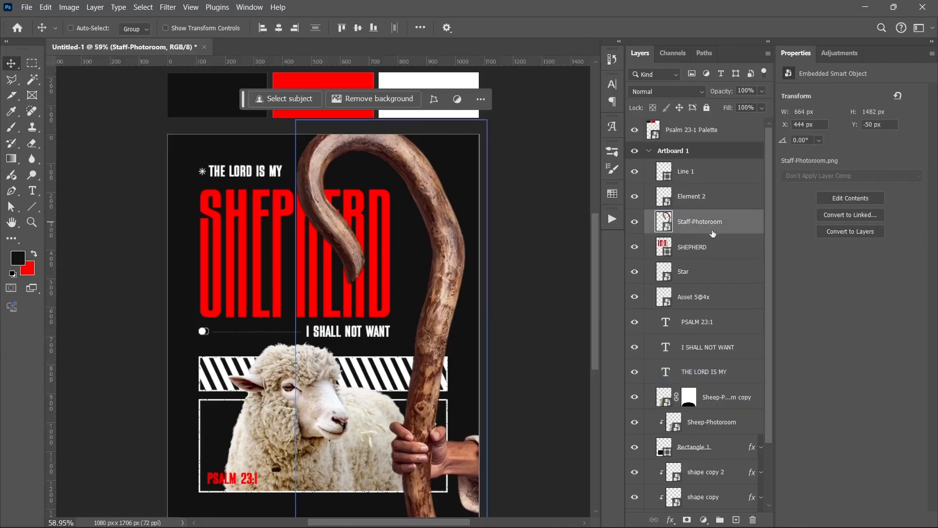
pyautogui.moveTo(713, 234); pyautogui.dragTo(710, 310)
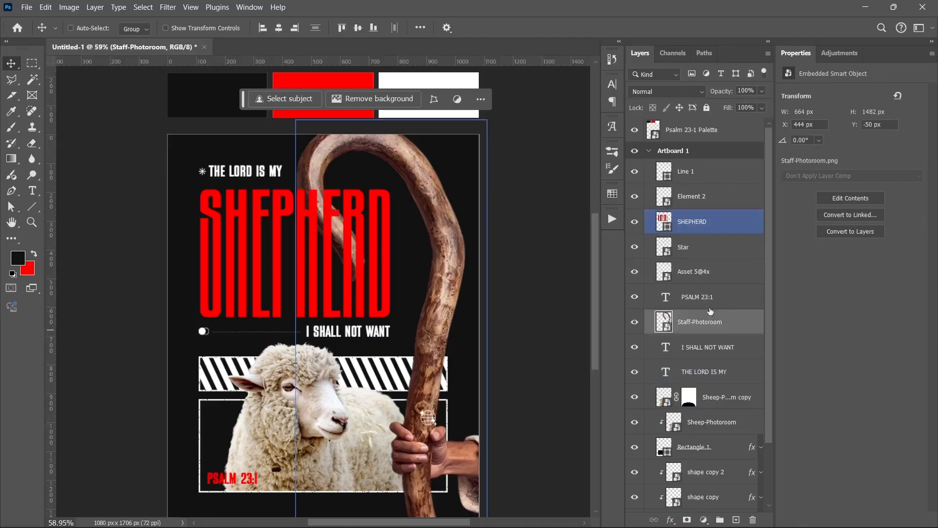
pyautogui.scroll(-3, 710, 310)
pyautogui.moveTo(711, 254); pyautogui.dragTo(722, 381)
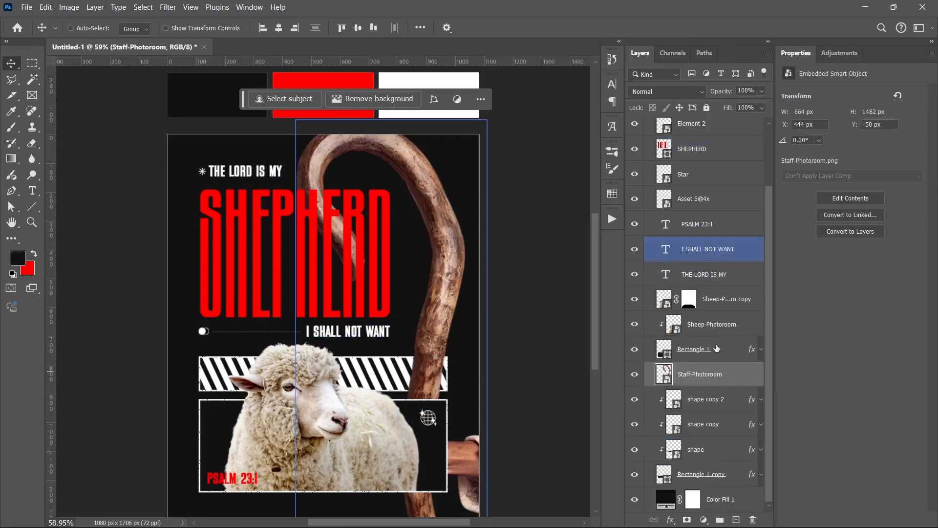
pyautogui.moveTo(707, 151); pyautogui.dragTo(708, 379)
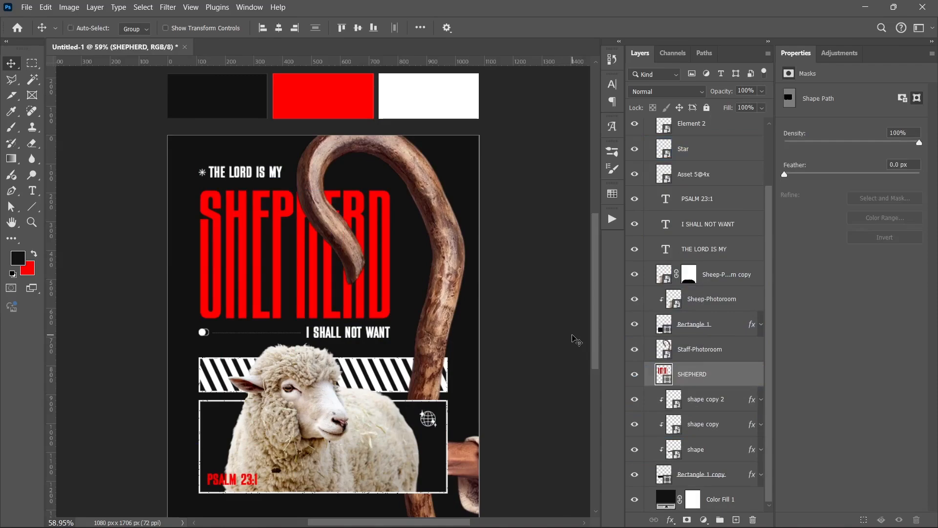
# - Add a Threshold adjustment above the Staff-Photoroom layer and clip it so that only the staff is affected
pyautogui.scroll(-1, 489, 282)
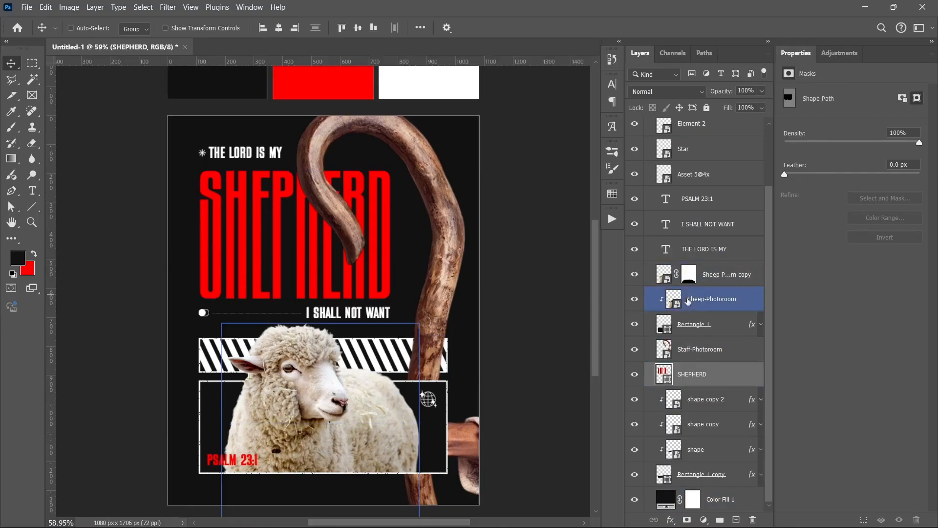
pyautogui.click(684, 300)
pyautogui.click(676, 350)
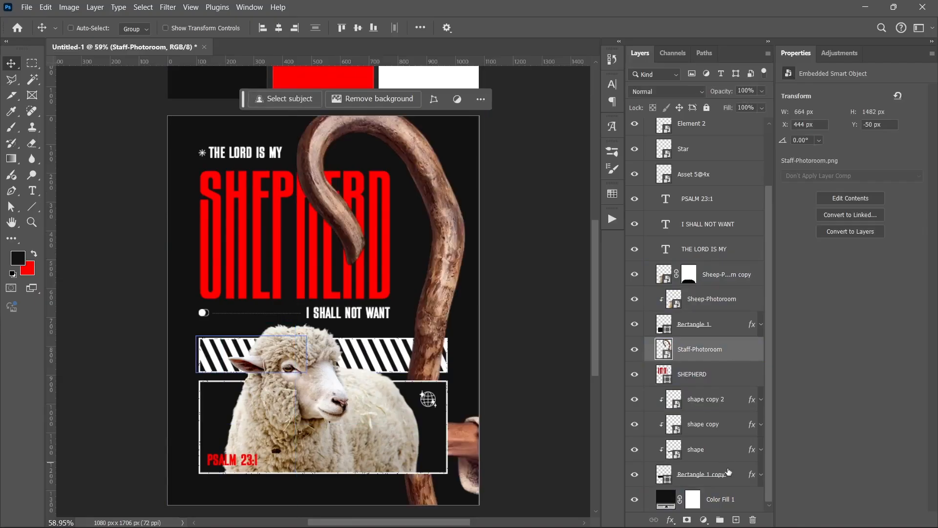
pyautogui.click(703, 520)
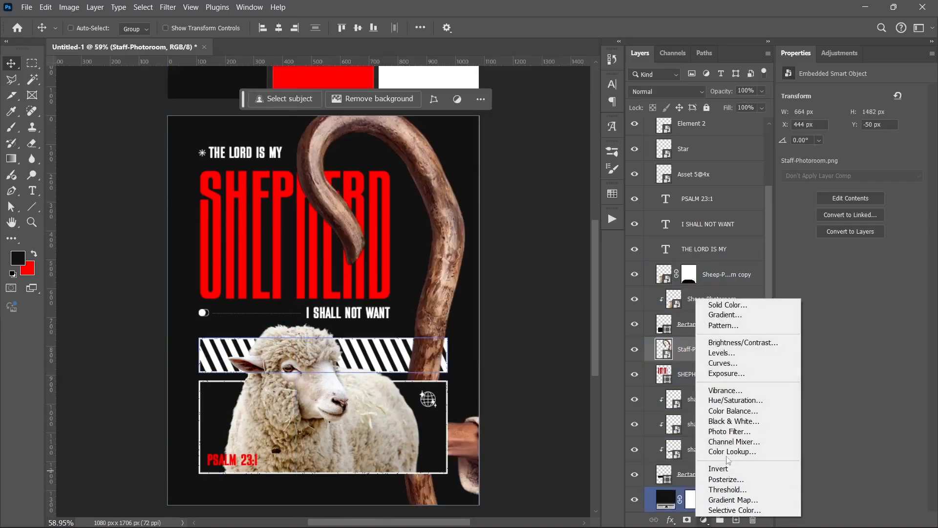
pyautogui.click(729, 491)
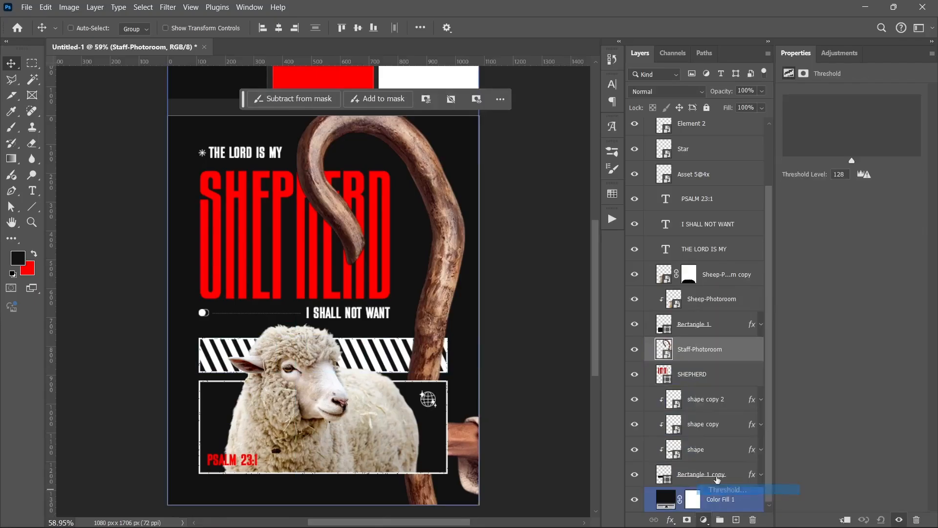
pyautogui.click(715, 374)
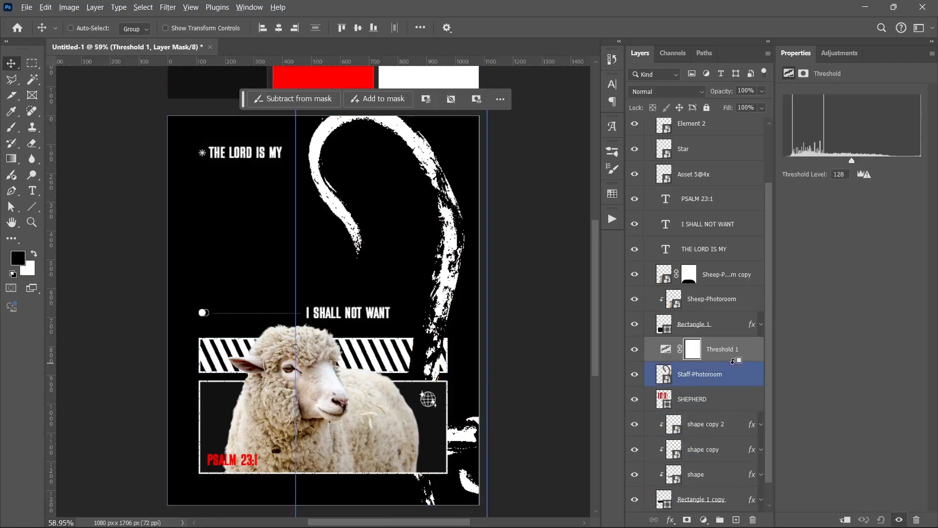
pyautogui.keyDown('alt'); pyautogui.click(736, 357); pyautogui.keyUp('alt')
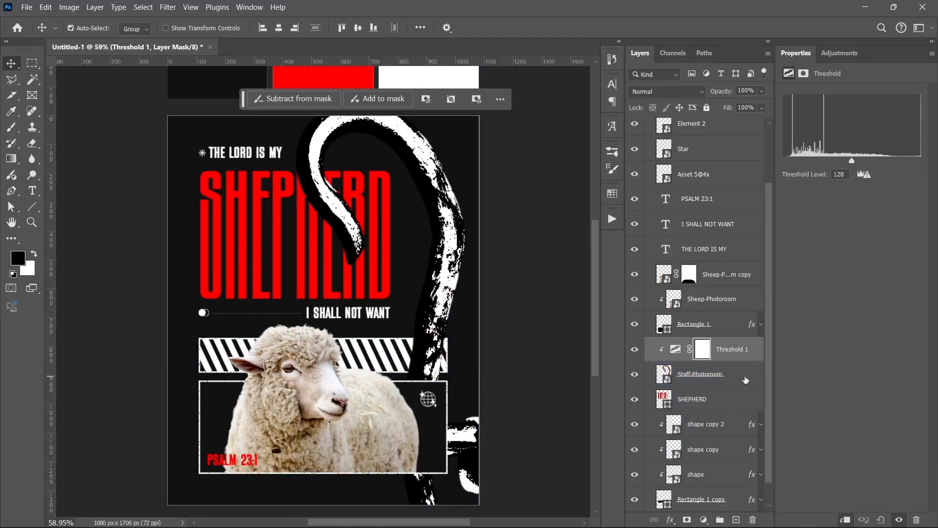
# - Convert the Staff-Photoroom layer and its clipped Threshold adjustment together into one smart object
pyautogui.click(699, 374)
pyautogui.rightClick(711, 376)
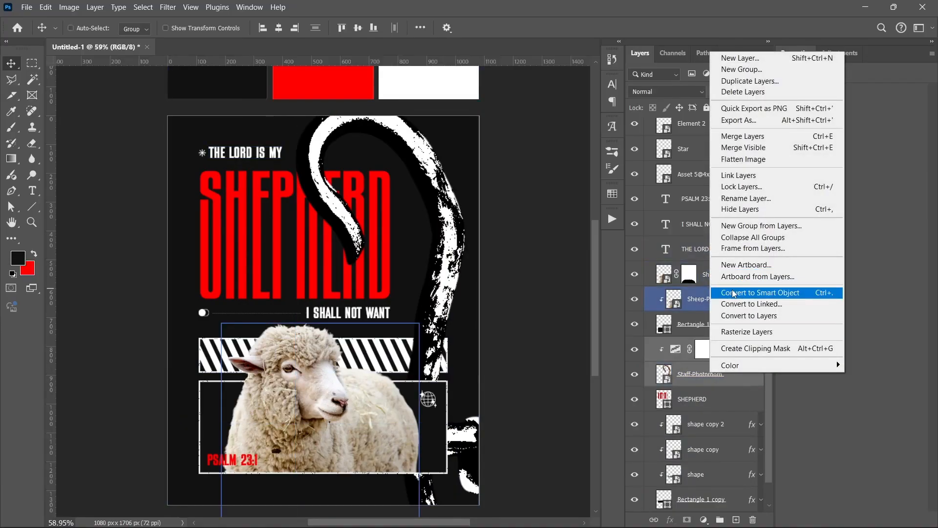
pyautogui.click(733, 293)
# - Inside the staff's smart object, apply Add Noise at 29.98%, uniform and monochromatic, to Staff-Photoroom, and save and close the contents
pyautogui.doubleClick(664, 347)
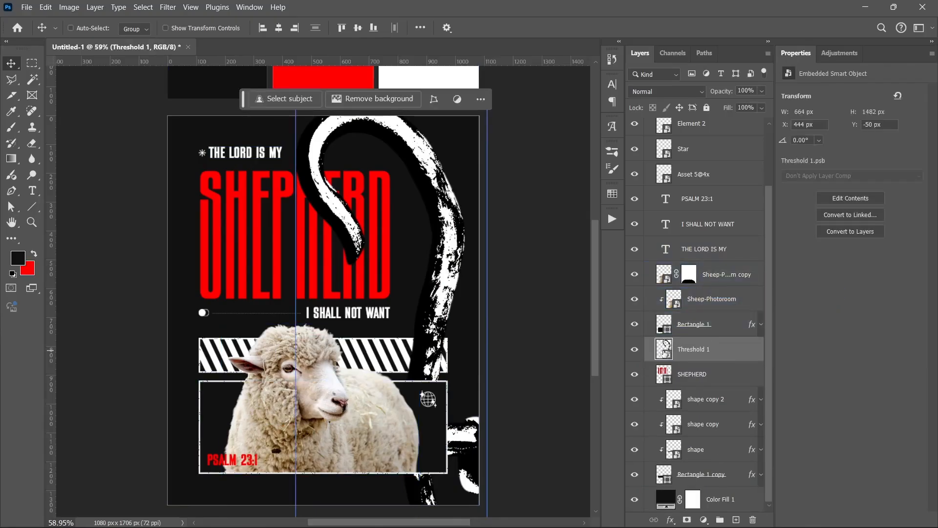
pyautogui.click(663, 155)
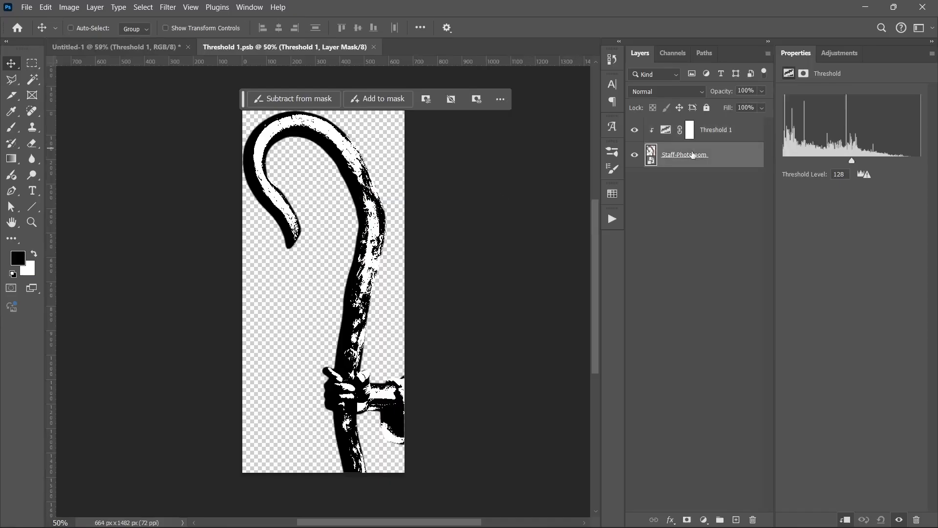
pyautogui.click(176, 6)
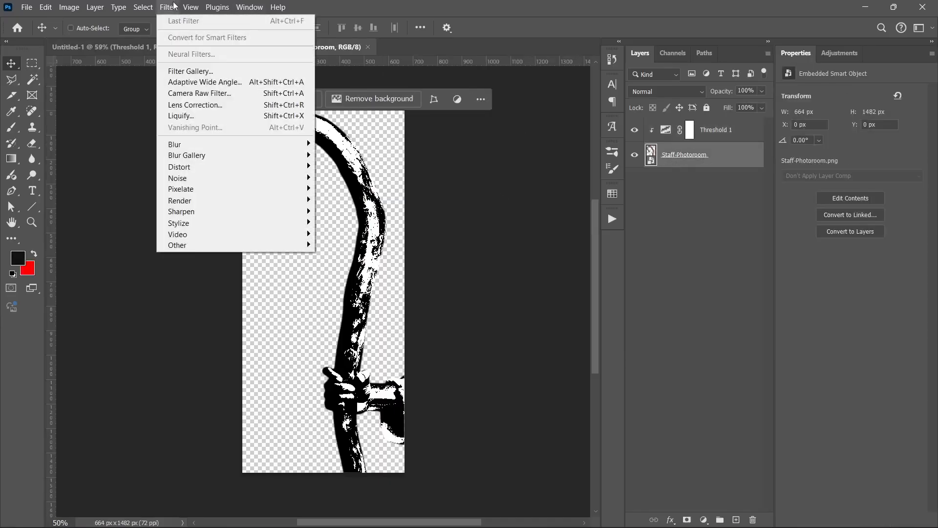
pyautogui.moveTo(194, 180)
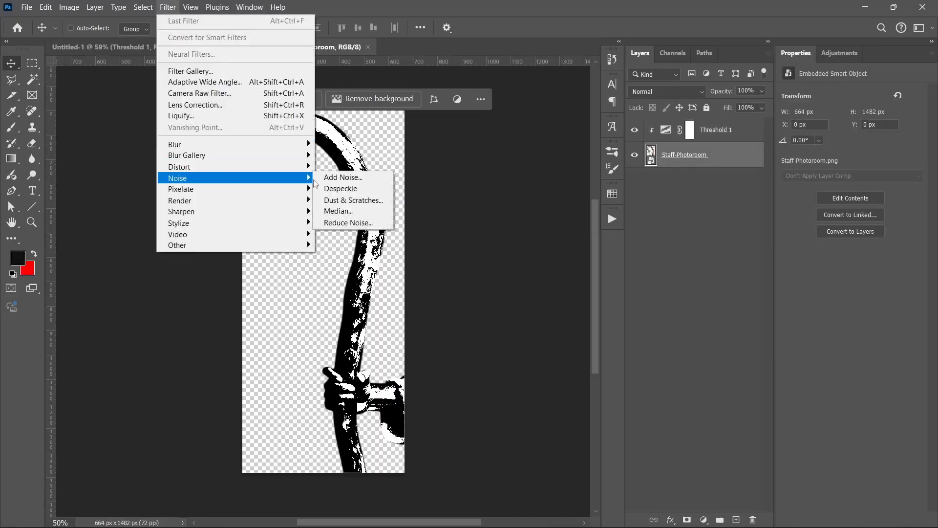
pyautogui.click(342, 177)
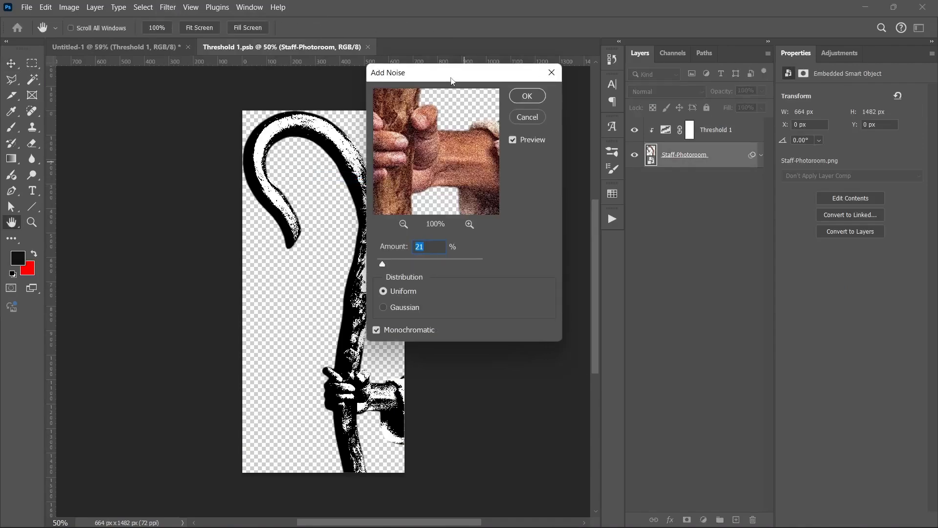
pyautogui.moveTo(451, 80); pyautogui.dragTo(506, 87)
pyautogui.moveTo(444, 268); pyautogui.dragTo(440, 268)
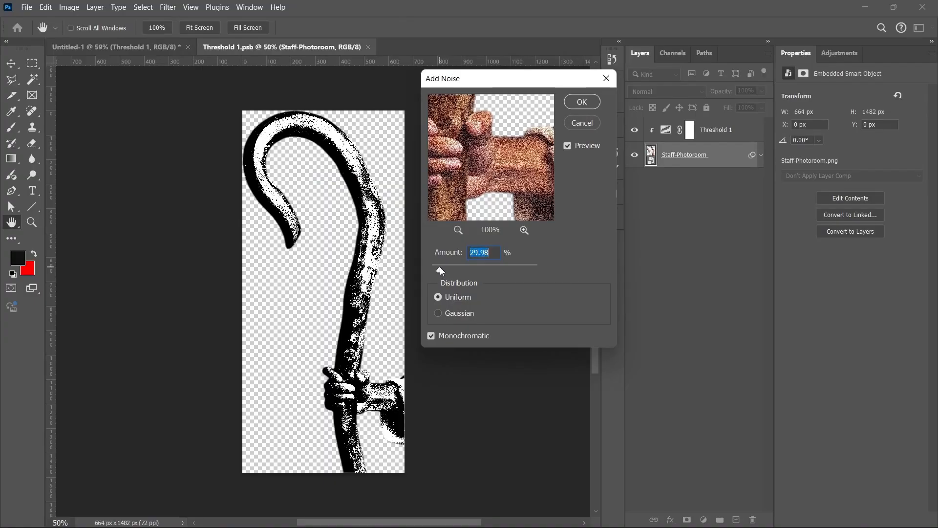
pyautogui.click(581, 104)
pyautogui.hotkey('ctrl', 's')
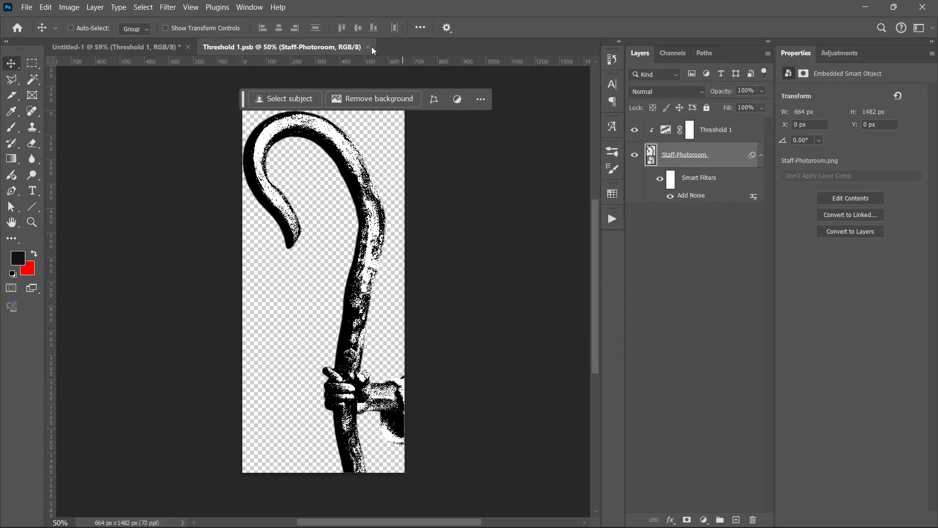
pyautogui.hotkey('ctrl', 'w')
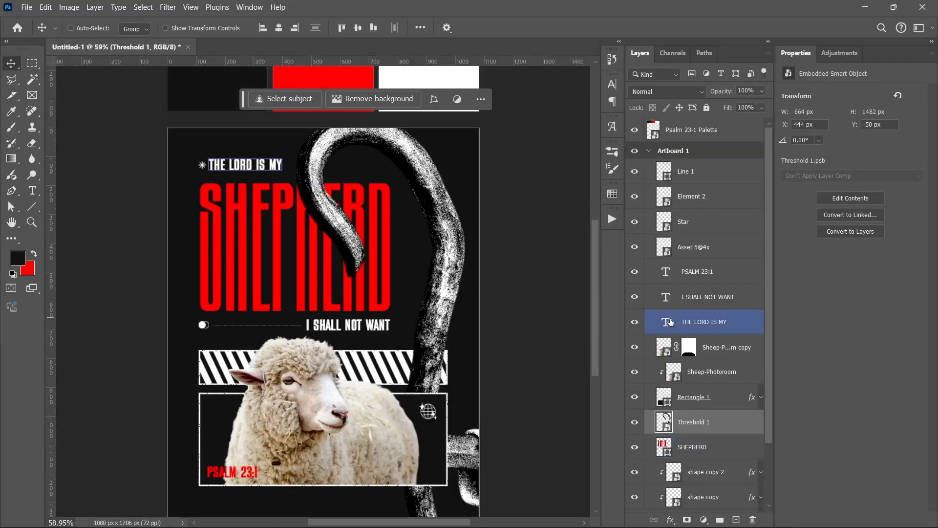
# - Add a Threshold adjustment above the masked Sheep-Photoroom copy layer and clip it to that layer
pyautogui.click(708, 374)
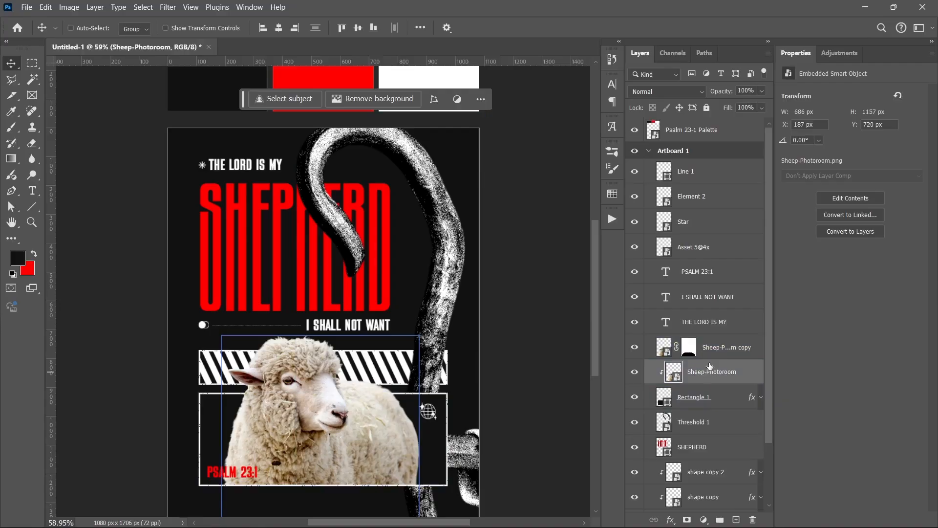
pyautogui.click(723, 346)
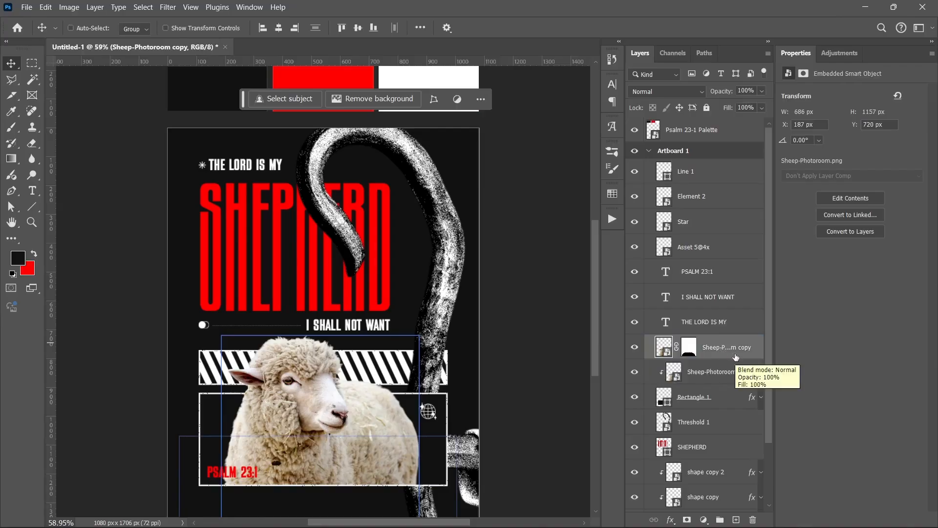
pyautogui.click(713, 472)
pyautogui.click(703, 519)
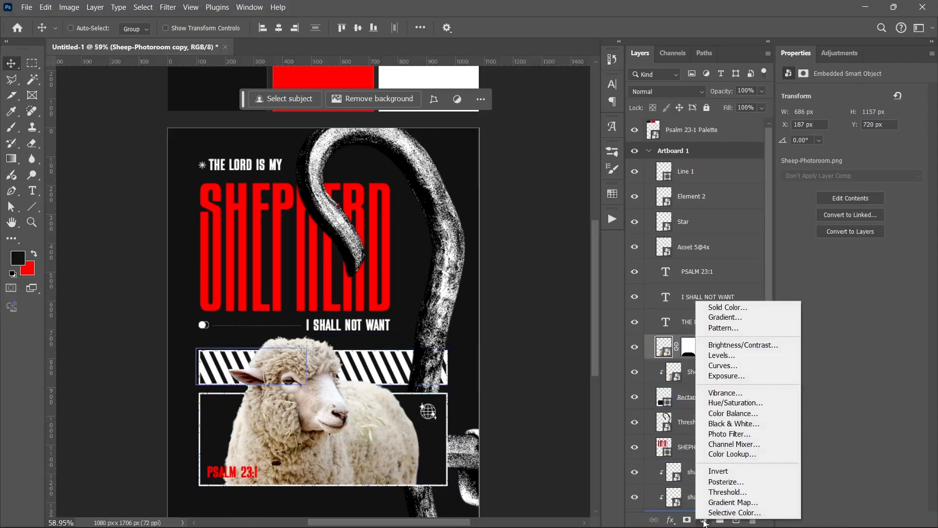
pyautogui.click(728, 492)
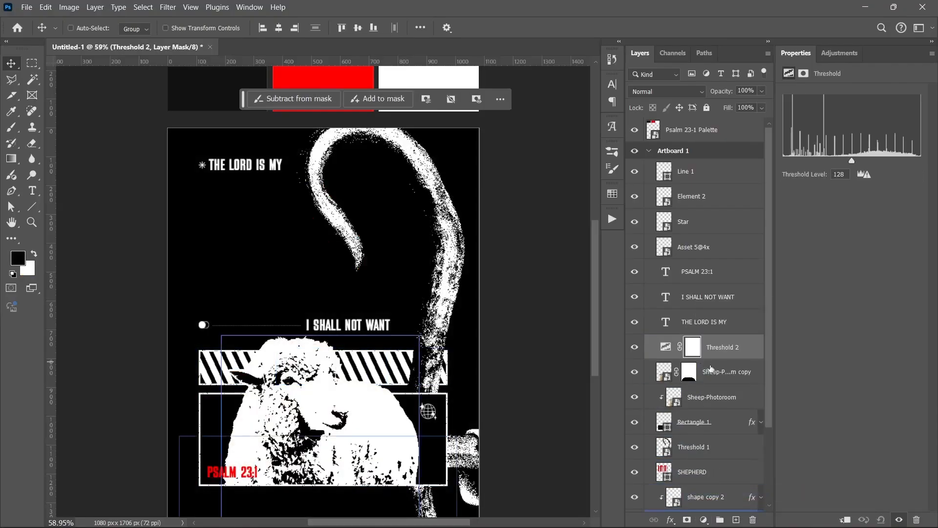
pyautogui.click(845, 520)
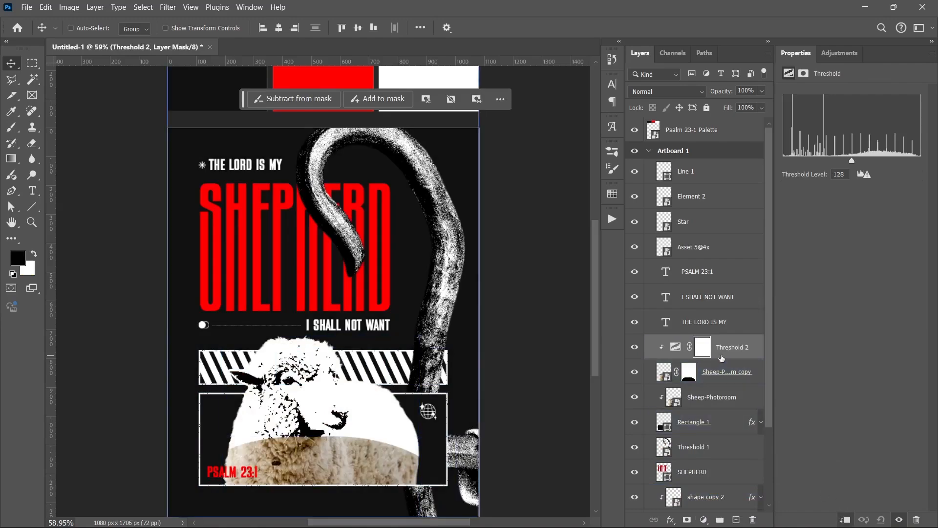
# - Convert the Sheep-Photoroom copy layer and its clipped Threshold adjustment together into one smart object
pyautogui.click(731, 372)
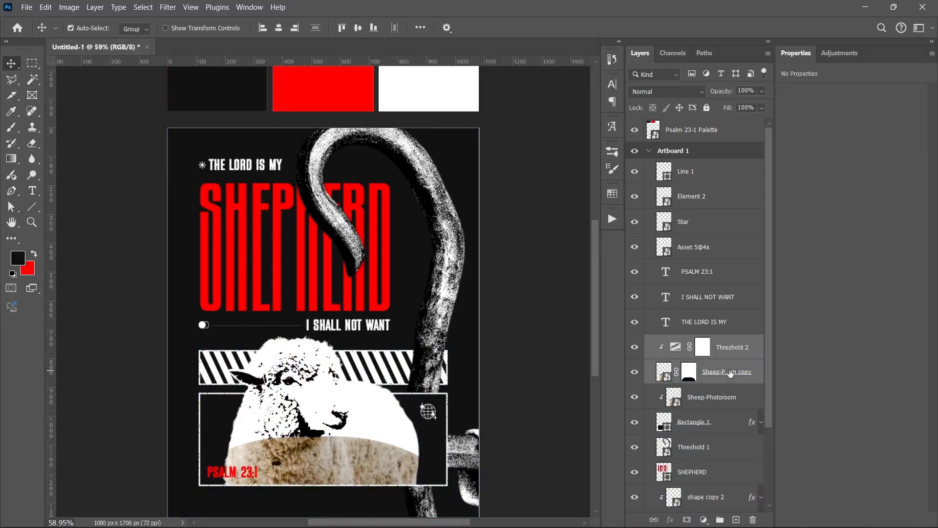
pyautogui.rightClick(731, 374)
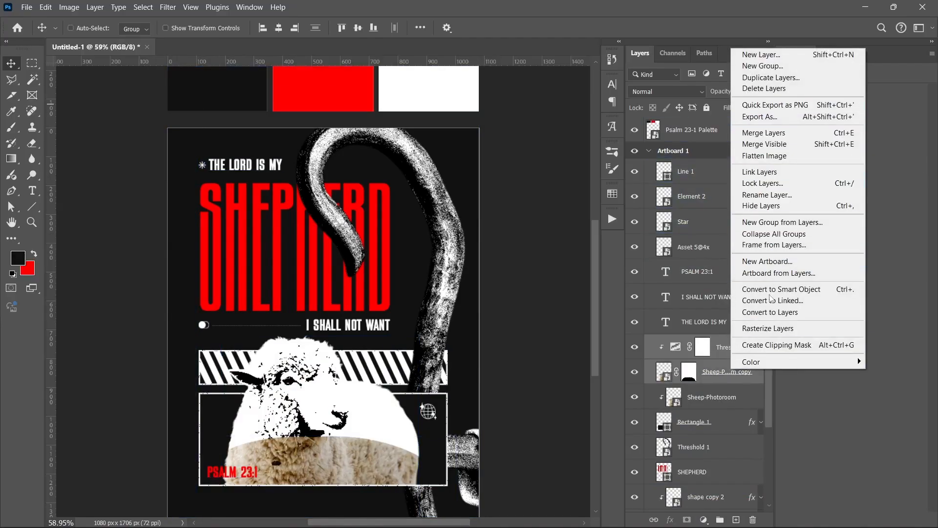
pyautogui.click(771, 293)
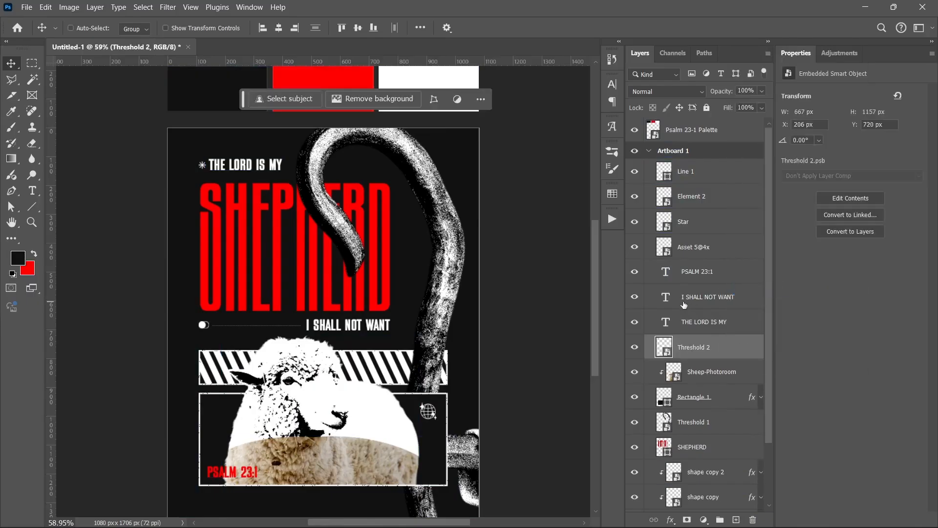
# - Inside the upper sheep's smart object, apply 29.98% uniform monochromatic noise to Sheep-Photoroom copy, and save and close the contents
pyautogui.doubleClick(664, 348)
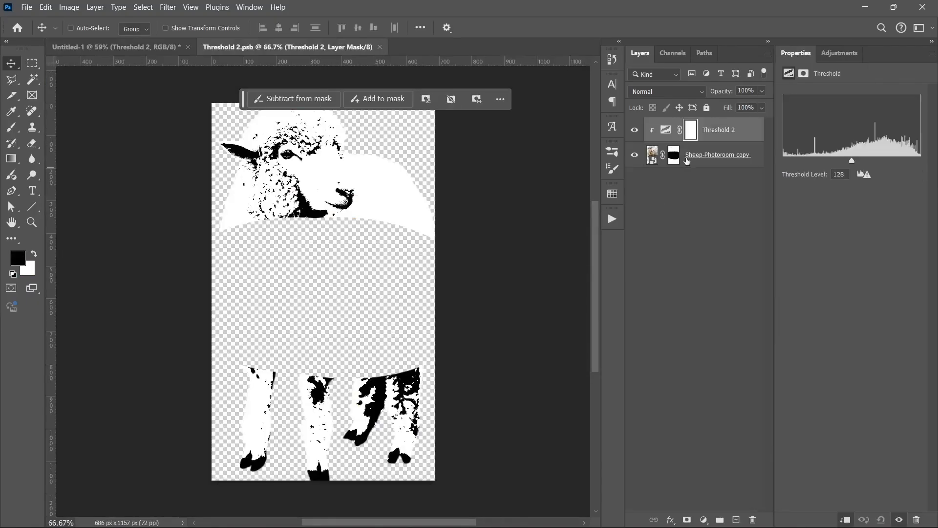
pyautogui.click(686, 161)
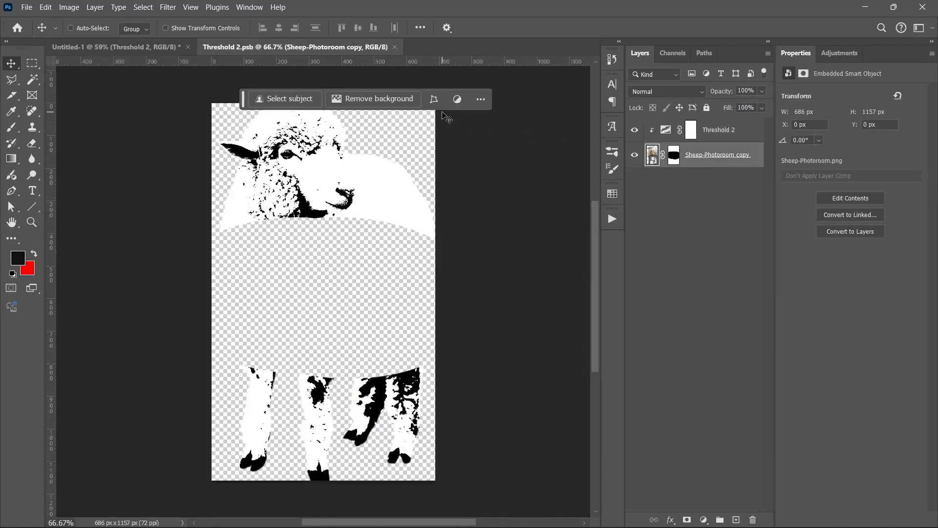
pyautogui.click(161, 8)
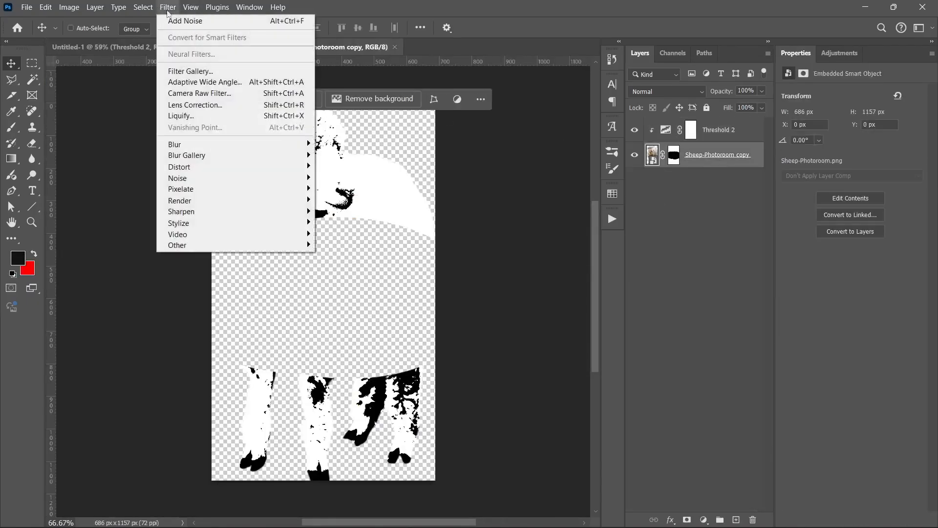
pyautogui.click(169, 8)
pyautogui.click(168, 7)
pyautogui.click(177, 22)
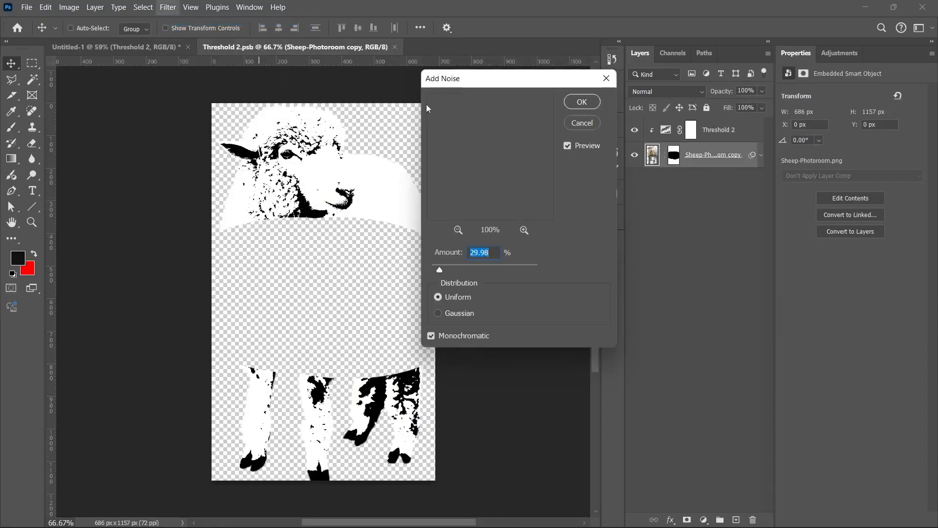
pyautogui.click(582, 102)
pyautogui.hotkey('ctrl', 's')
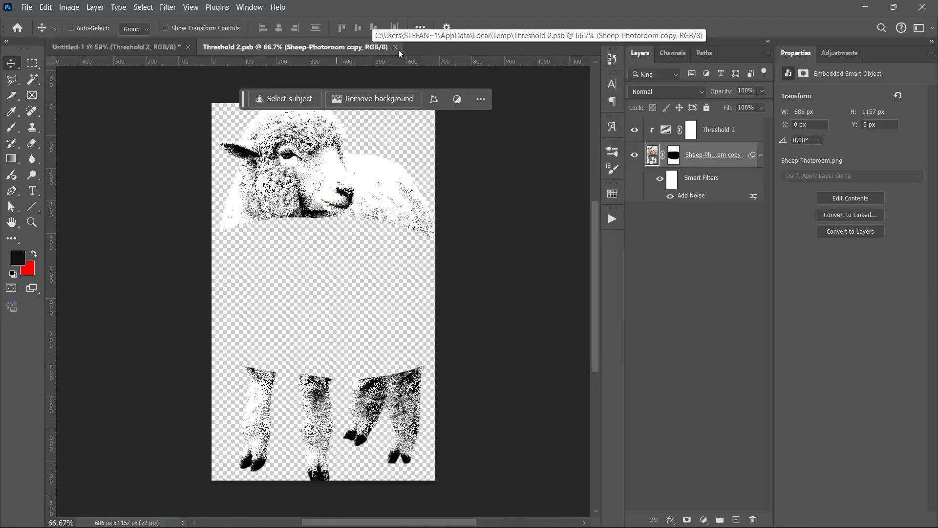
pyautogui.click(397, 48)
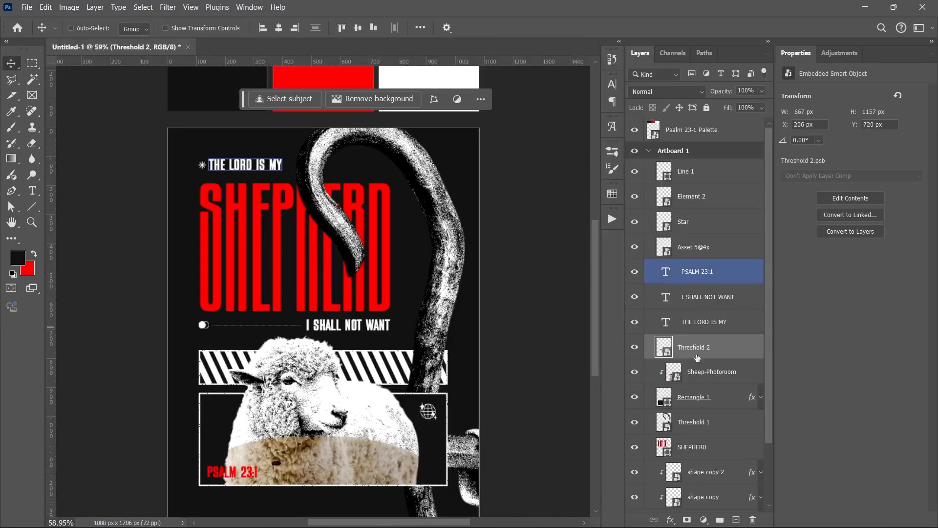
# - Add a Threshold adjustment directly above the Sheep-Photoroom layer and include it in the clipping stack over Rectangle 1
pyautogui.click(699, 371)
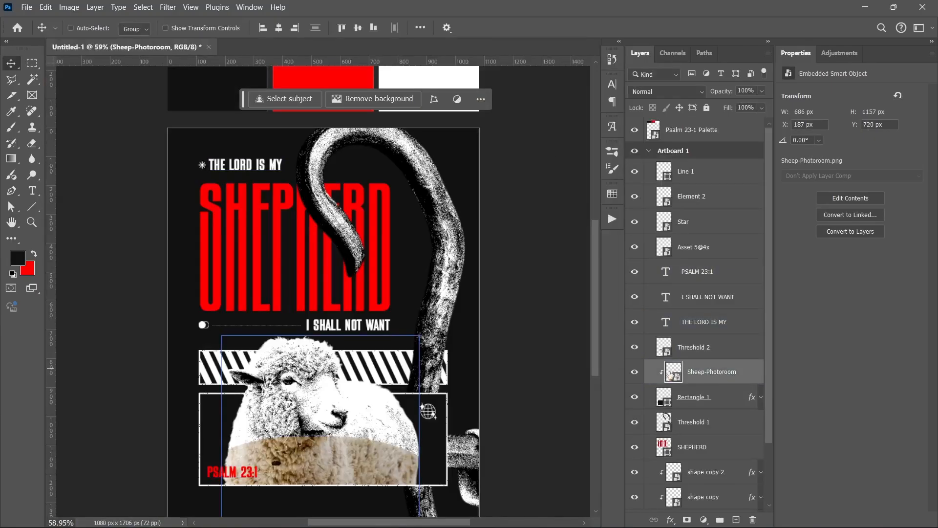
pyautogui.click(693, 397)
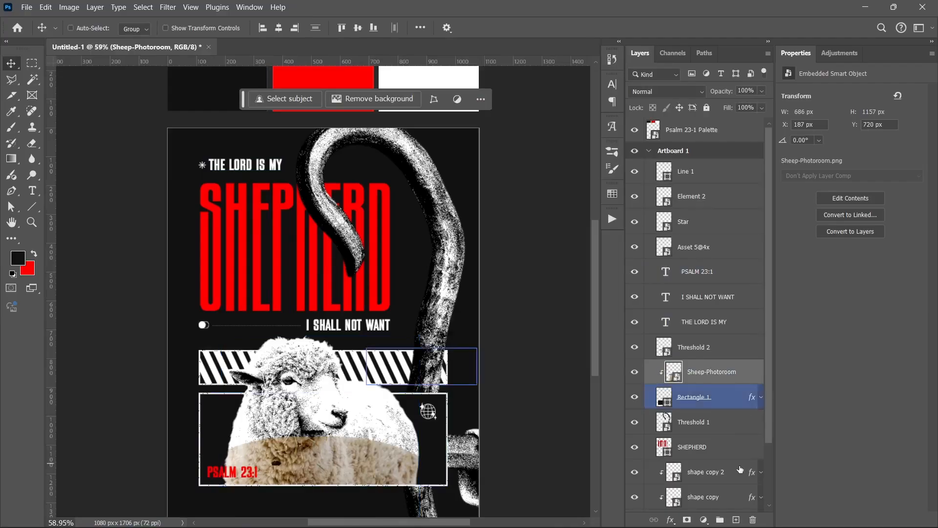
pyautogui.click(704, 472)
pyautogui.click(704, 519)
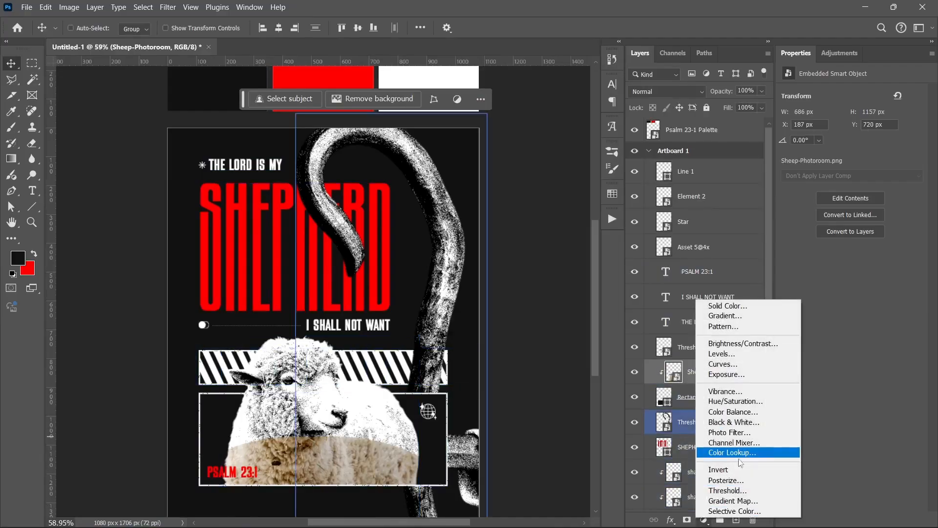
pyautogui.click(728, 490)
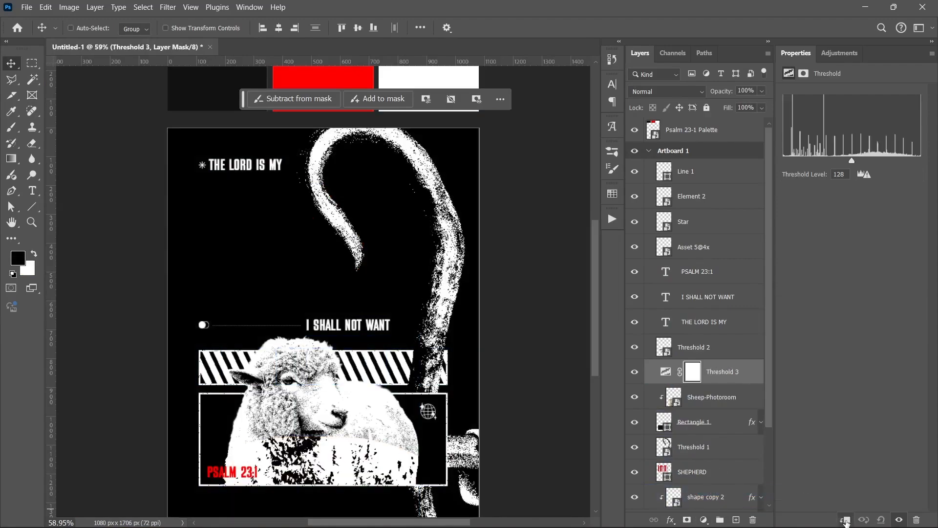
pyautogui.keyDown('alt'); pyautogui.click(723, 384); pyautogui.keyUp('alt')
# - Convert the Sheep-Photoroom layer and the Threshold adjustment above it together into one smart object
pyautogui.click(717, 403)
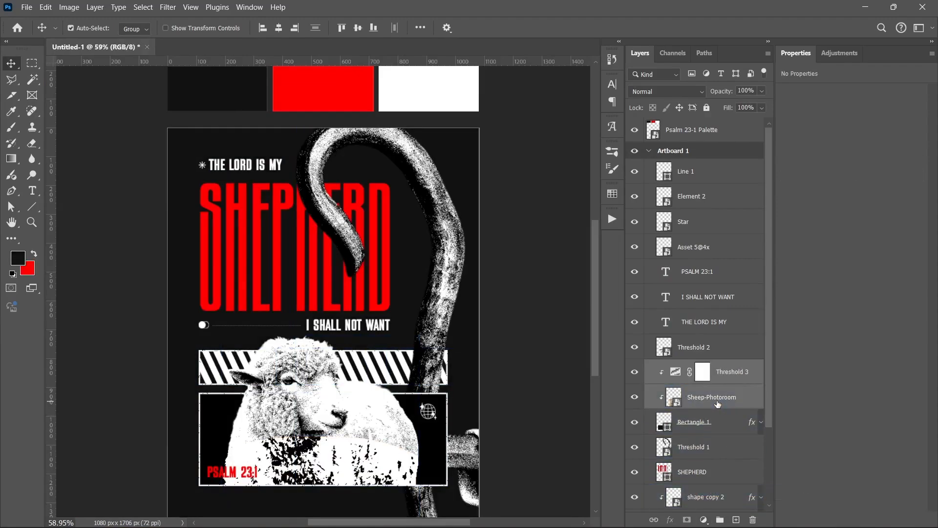
pyautogui.rightClick(718, 397)
pyautogui.click(747, 320)
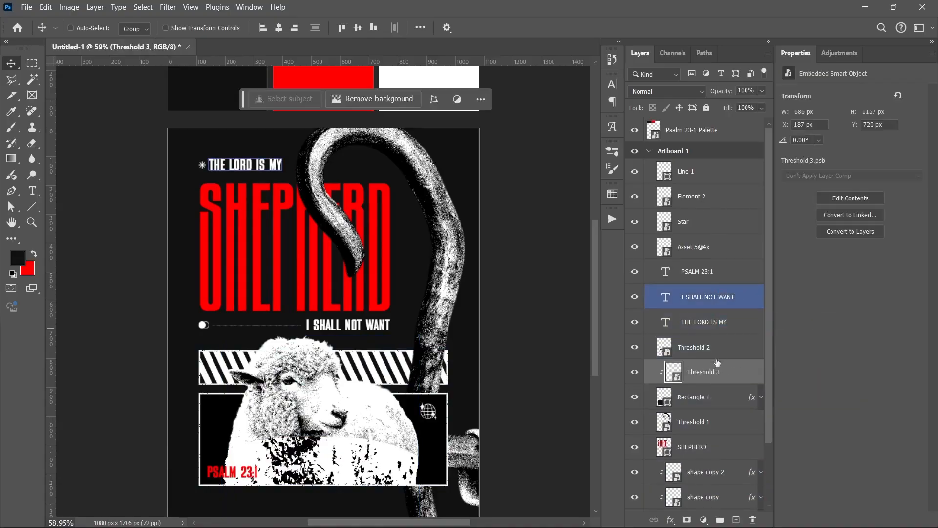
# - Inside the clipped sheep's smart object, apply 29.98% uniform monochromatic noise to Sheep-Photoroom, and save and close the contents
pyautogui.doubleClick(675, 373)
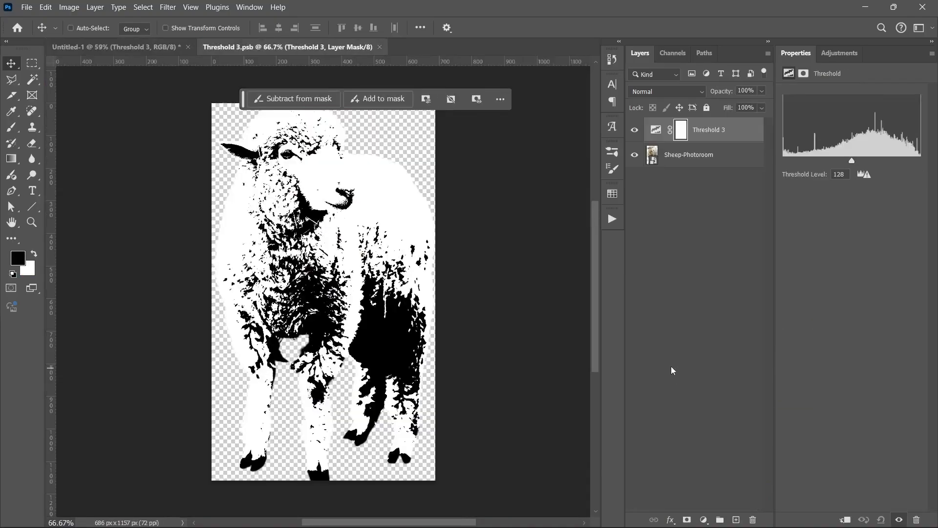
pyautogui.click(707, 154)
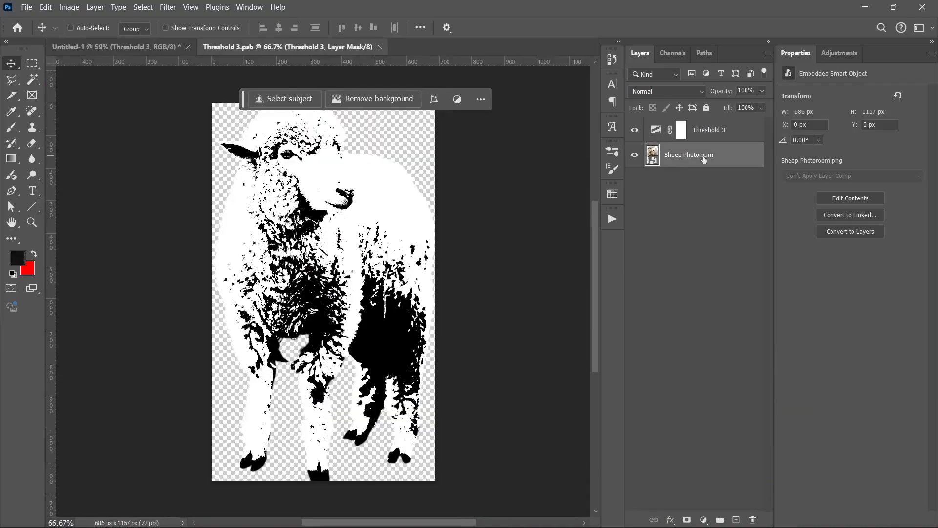
pyautogui.click(170, 6)
pyautogui.click(179, 21)
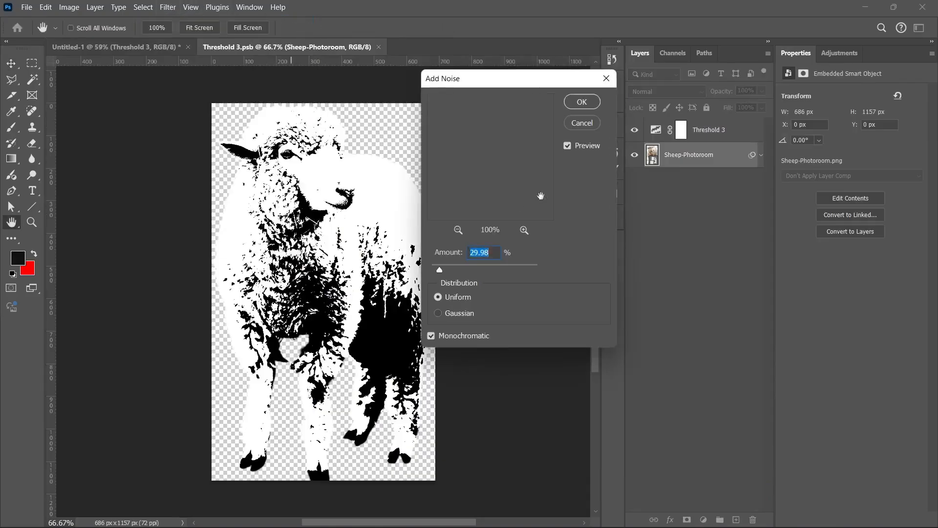
pyautogui.click(585, 105)
pyautogui.click(684, 230)
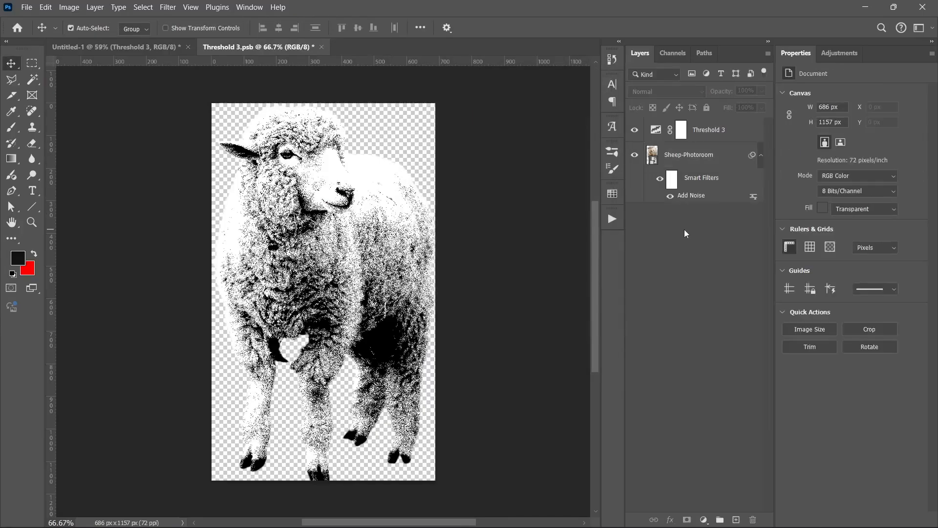
pyautogui.hotkey('ctrl', 's')
pyautogui.click(318, 45)
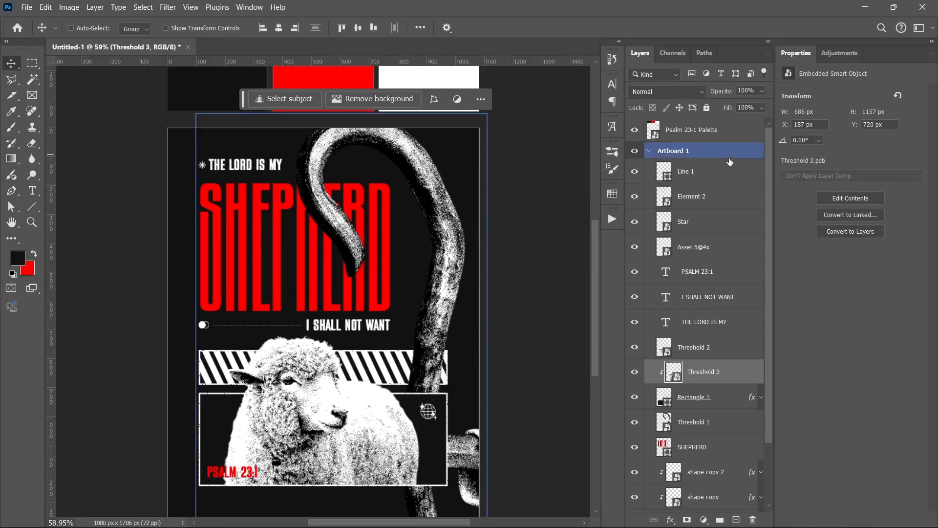
# - Stamp all visible layers into a new merged layer above Line 1 in Artboard 1
pyautogui.click(723, 180)
pyautogui.hotkey('ctrl', 'alt', 'shift', 'e')
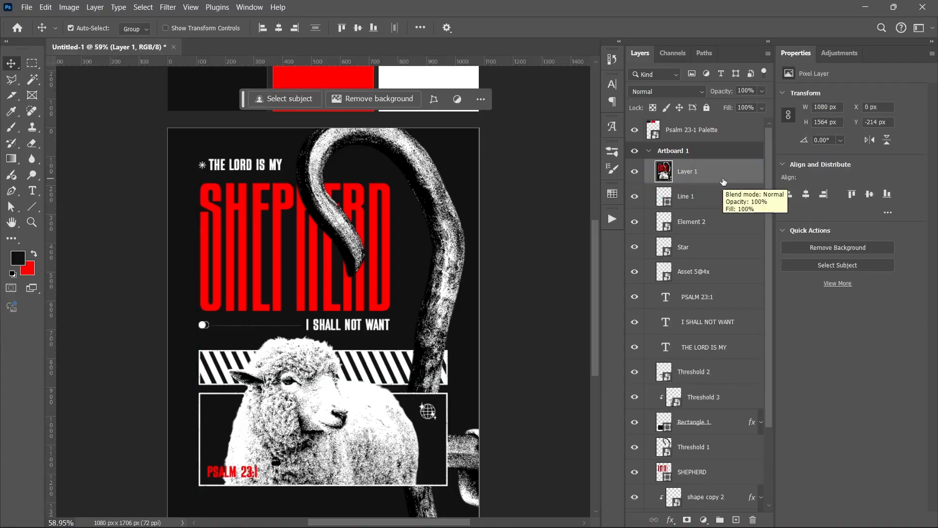
# - Convert the stamped Layer 1 to a smart object
pyautogui.rightClick(723, 179)
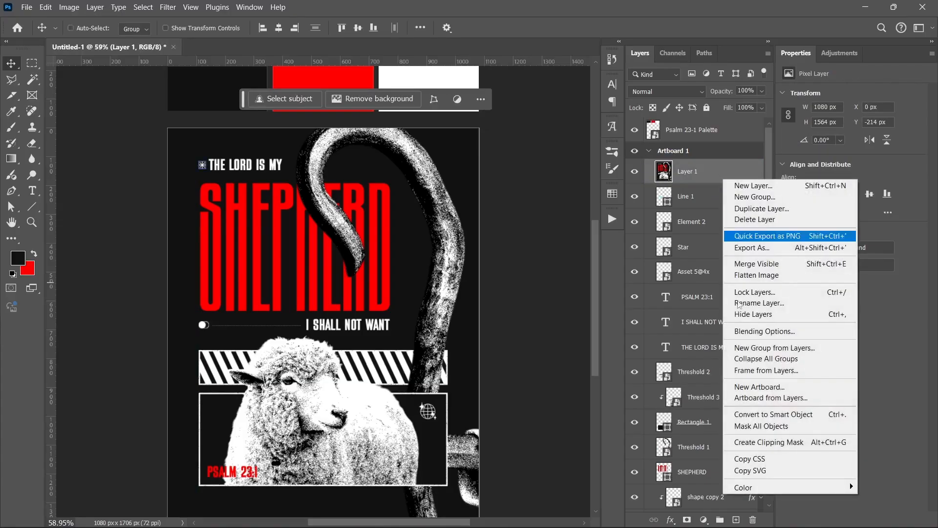
pyautogui.click(743, 414)
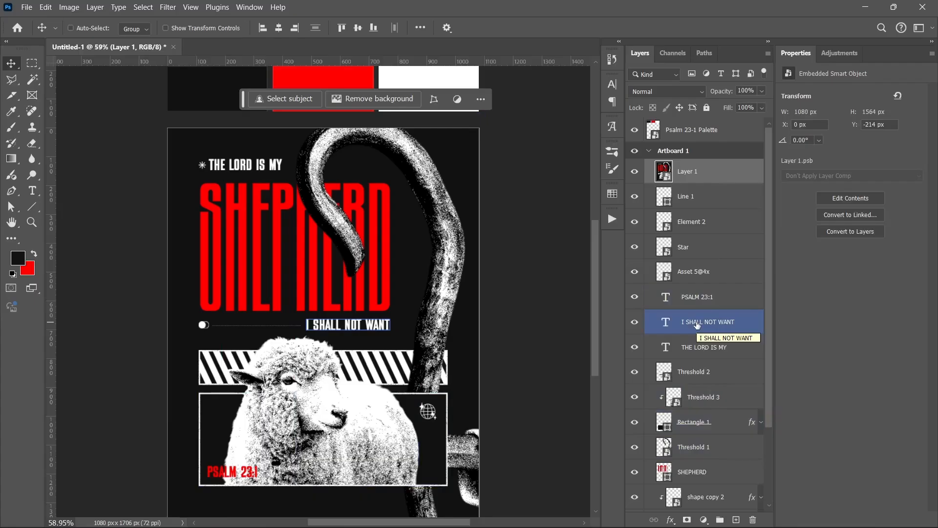
pyautogui.hotkey('ctrl', 'n')
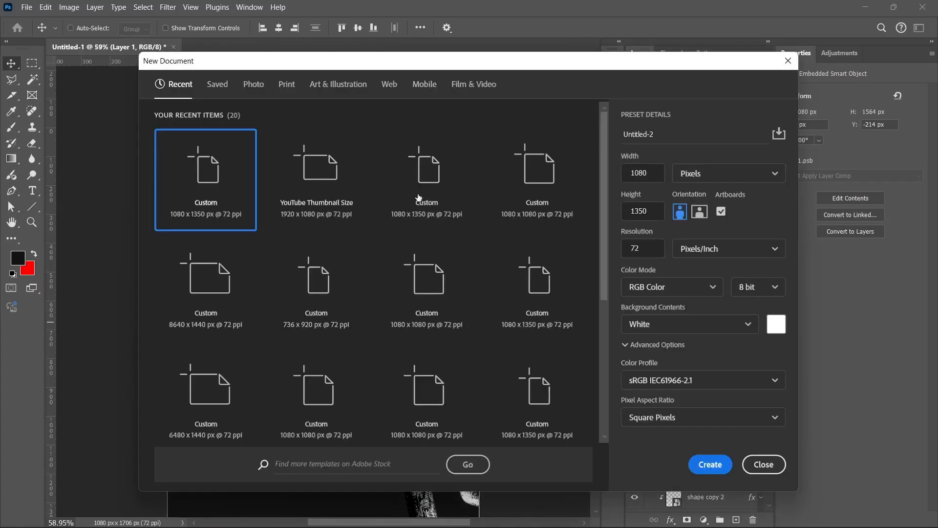
pyautogui.click(761, 462)
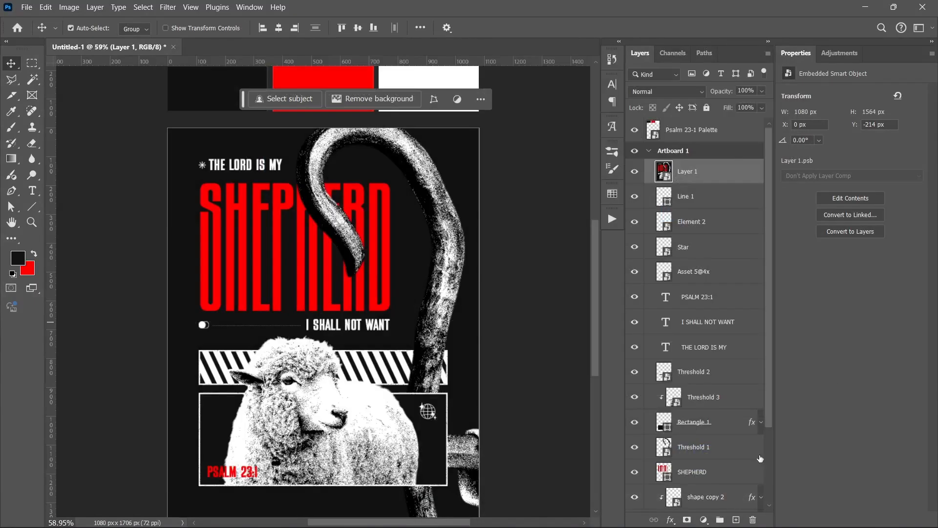
# - Add an Overlay-mode layer filled with 50% gray above Layer 1 and convert it to a smart object
pyautogui.hotkey('ctrl', 'shift', 'n')
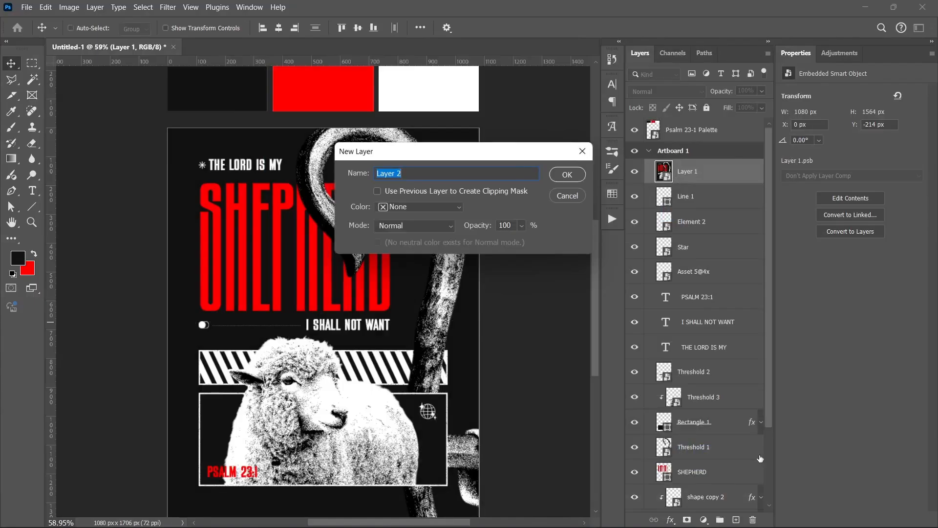
pyautogui.click(387, 231)
pyautogui.click(388, 339)
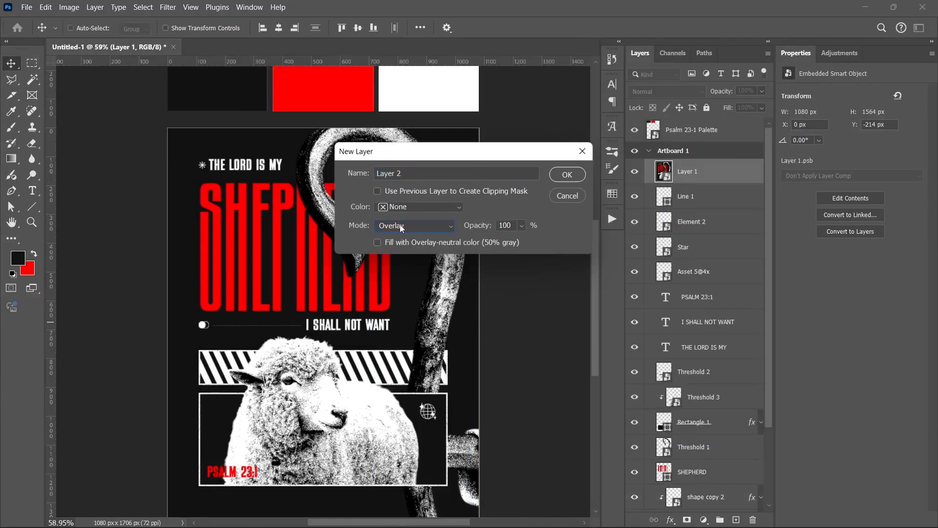
pyautogui.click(566, 177)
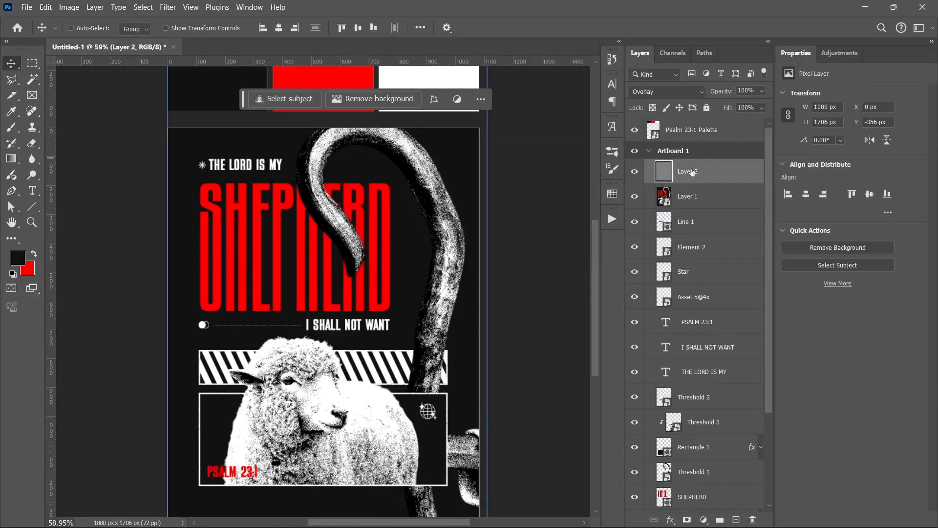
pyautogui.rightClick(724, 175)
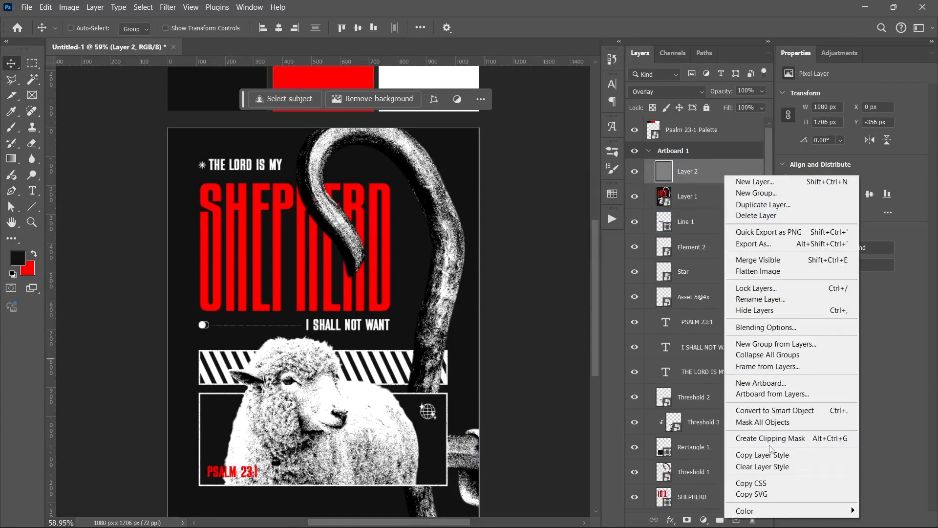
pyautogui.click(773, 410)
pyautogui.click(713, 374)
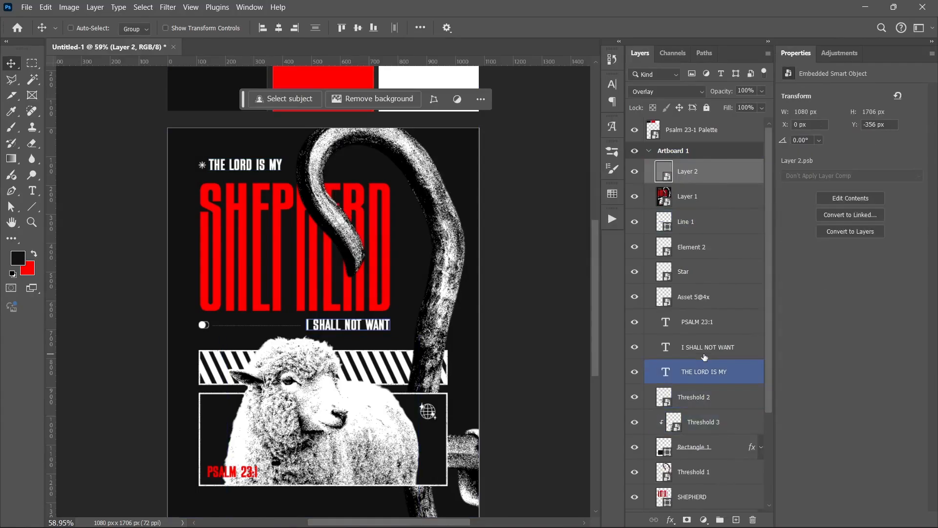
pyautogui.click(704, 352)
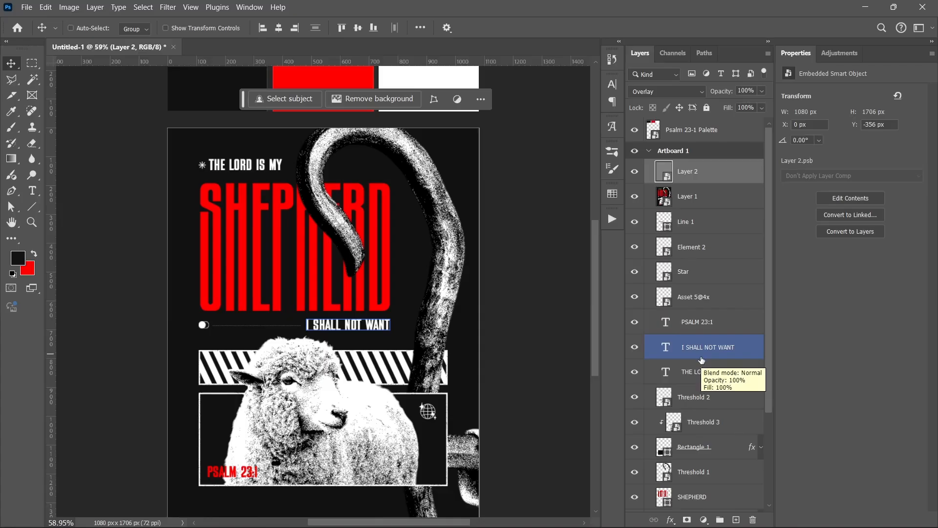
# - Apply the Camera Raw Filter to the gray Layer 2 with Grain at maximum, and collapse its smart filter list
pyautogui.click(184, 6)
pyautogui.moveTo(168, 7)
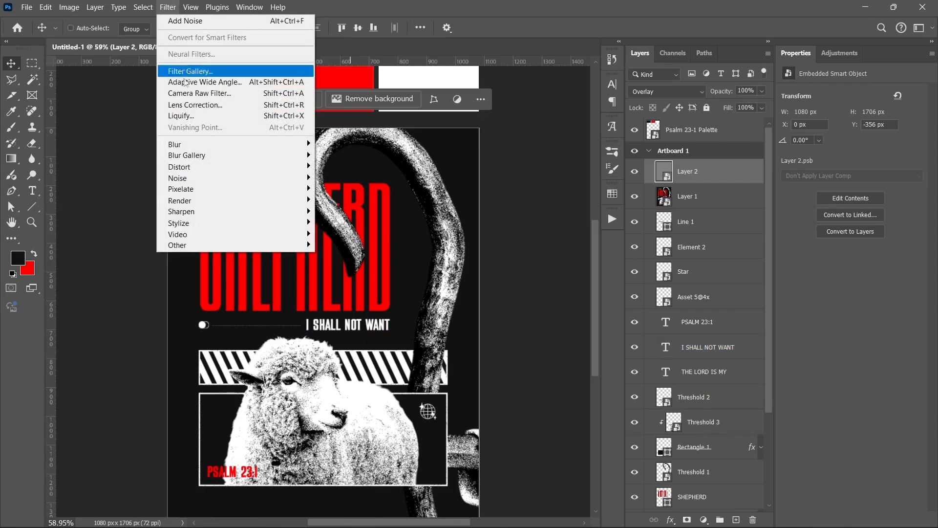
pyautogui.press('Escape')
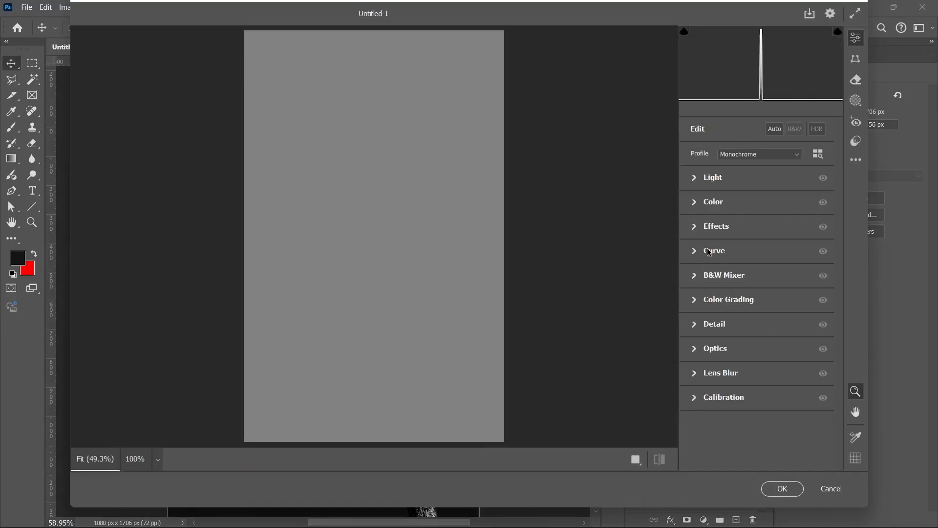
pyautogui.click(708, 227)
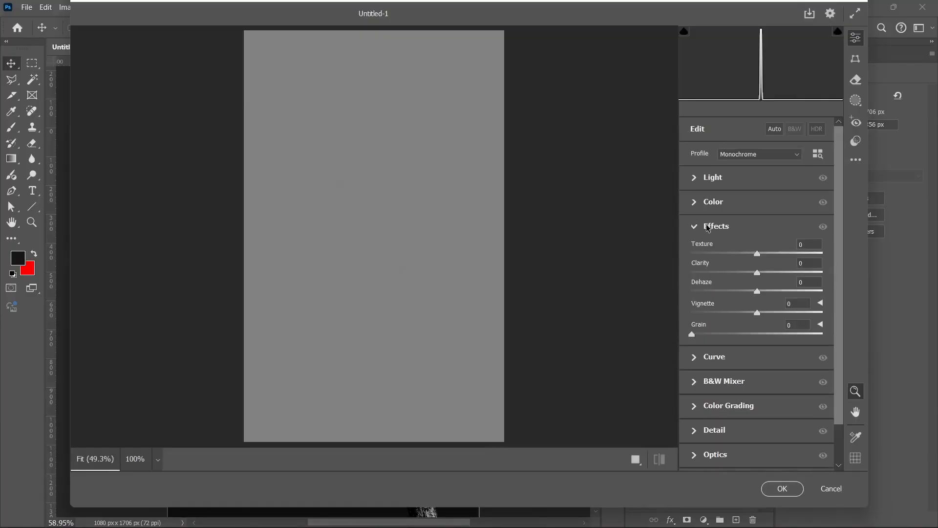
pyautogui.moveTo(693, 334); pyautogui.dragTo(847, 344)
pyautogui.click(725, 229)
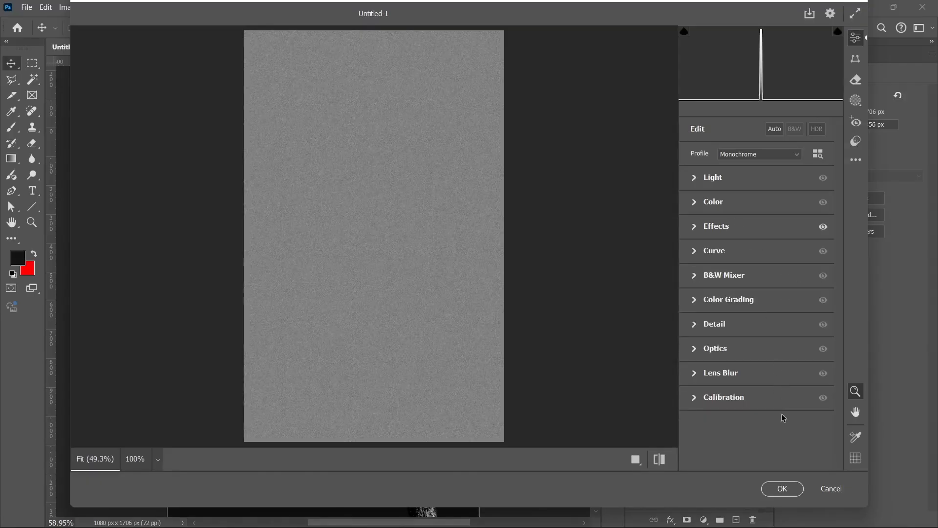
pyautogui.click(783, 488)
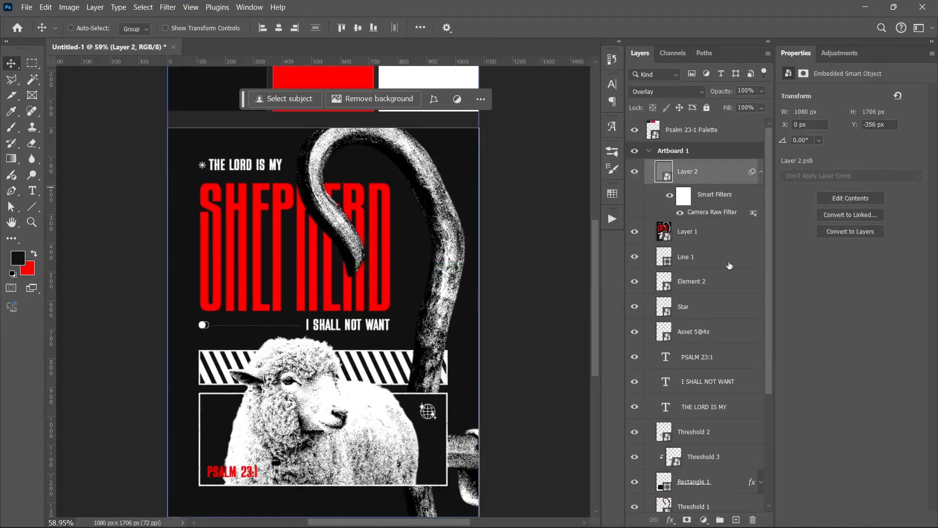
pyautogui.click(760, 172)
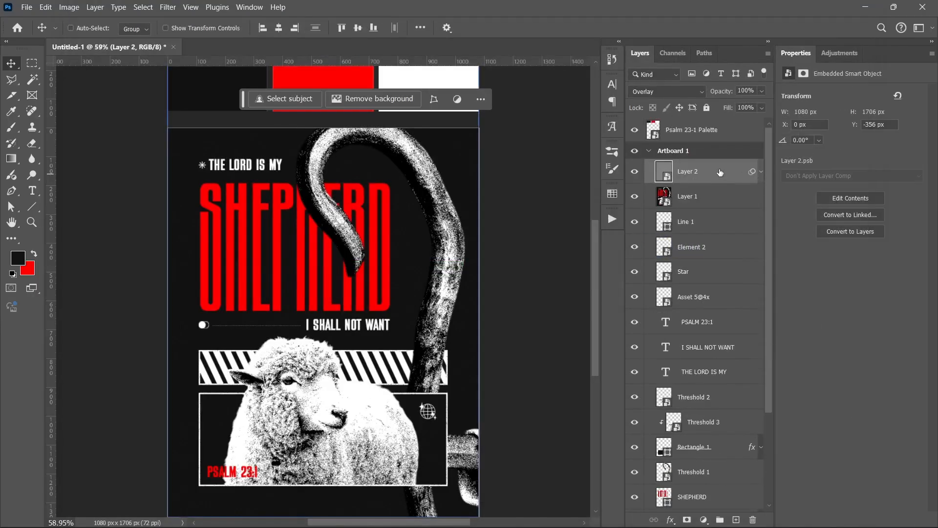
# - Add a second Overlay layer filled with 50% gray above Layer 2 and convert it to a smart object
pyautogui.hotkey('ctrl', 'shift', 'n')
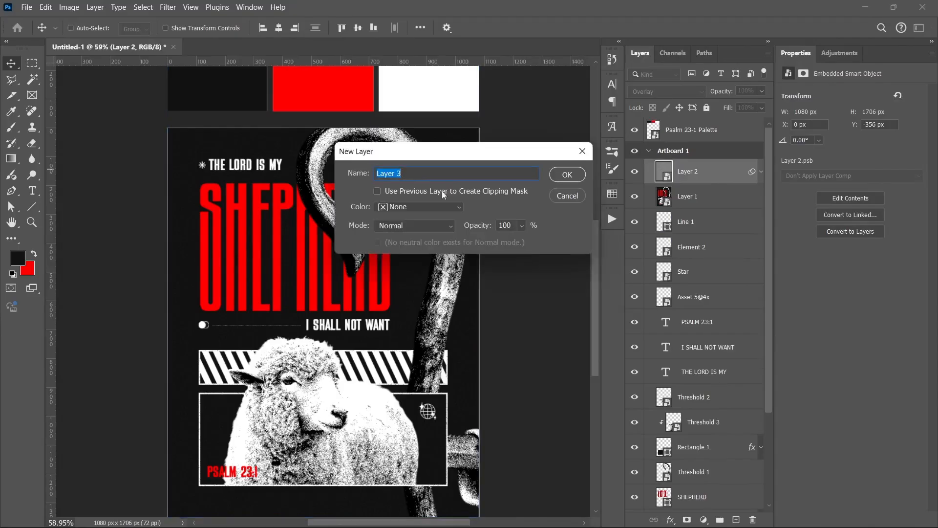
pyautogui.click(403, 228)
pyautogui.click(401, 335)
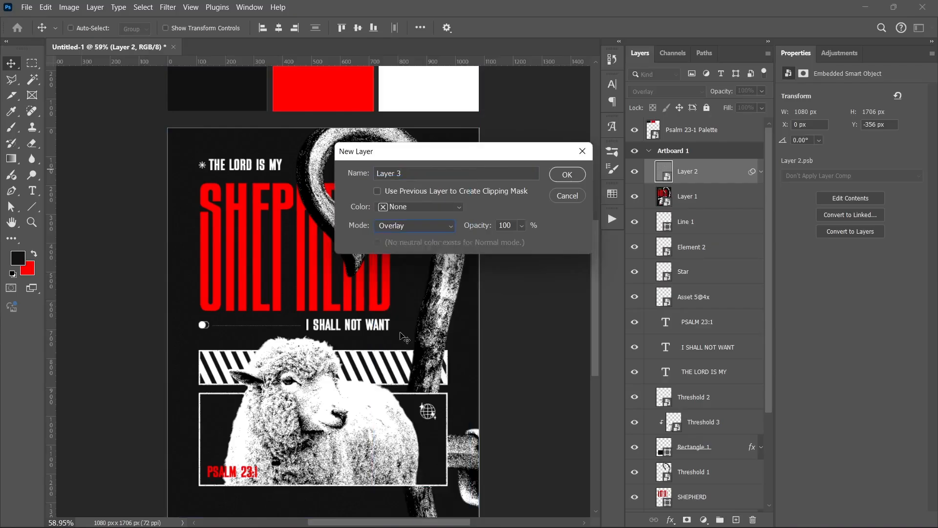
pyautogui.click(378, 242)
pyautogui.click(568, 175)
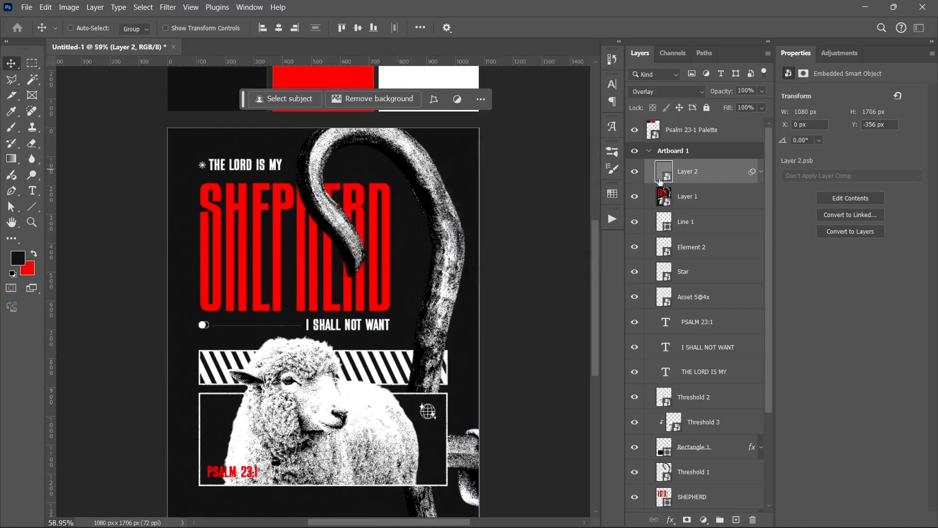
pyautogui.rightClick(699, 172)
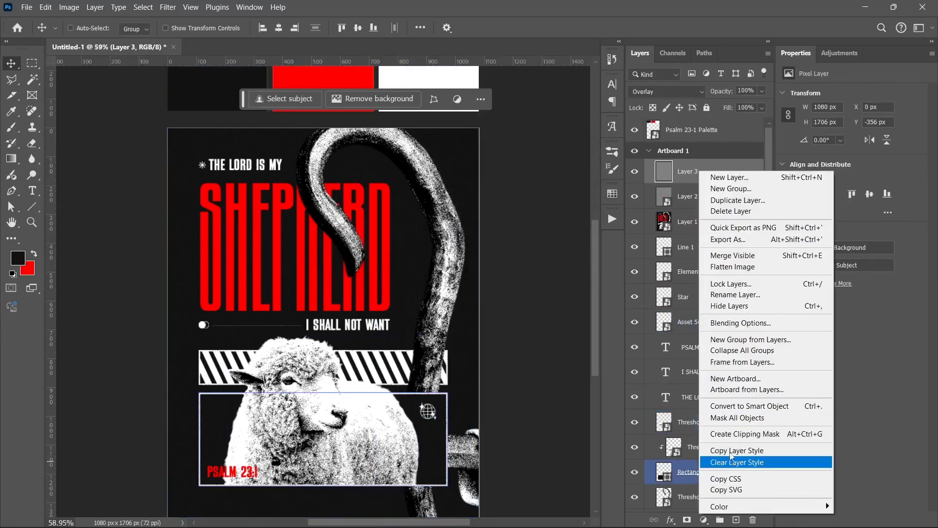
pyautogui.click(729, 406)
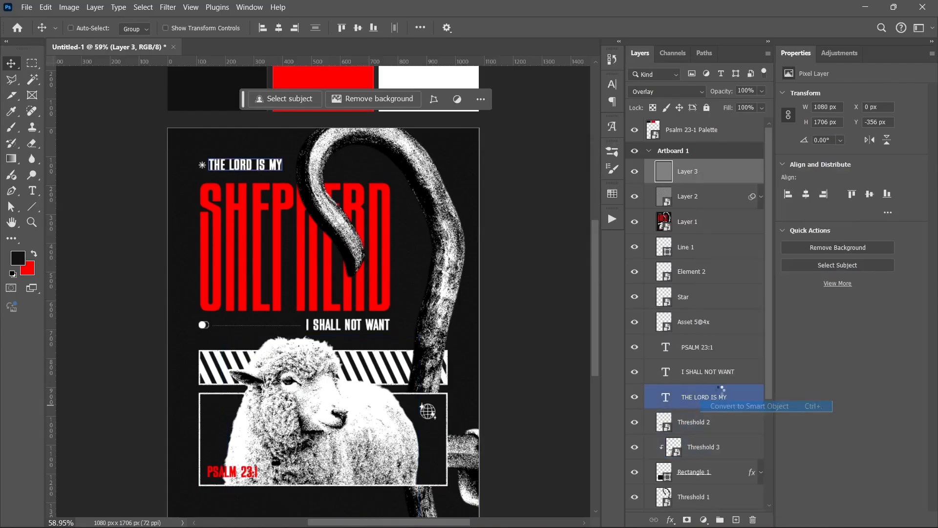
# - Apply Filter Gallery effects to Layer 3: Halftone Pattern (size 3, contrast 11, Dot) over Reticulation (density 43, foreground 16, background 3)
pyautogui.click(167, 7)
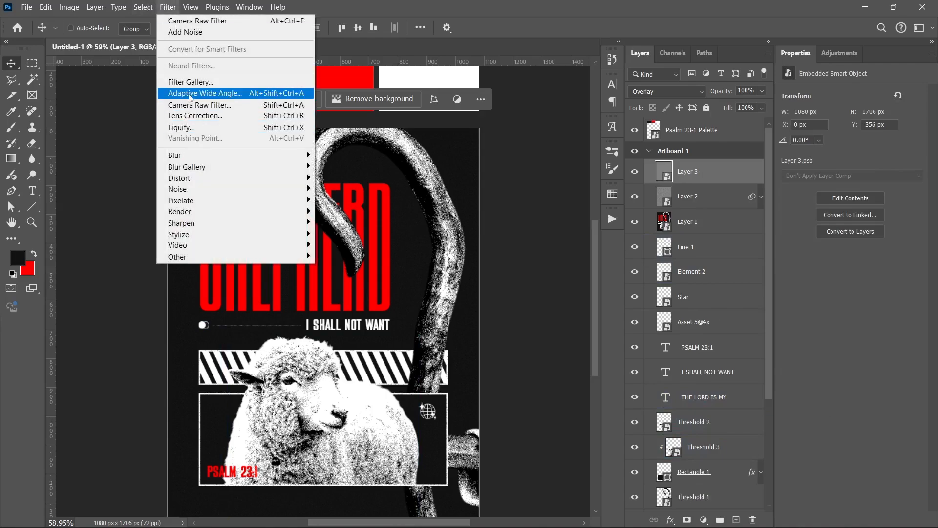
pyautogui.click(341, 124)
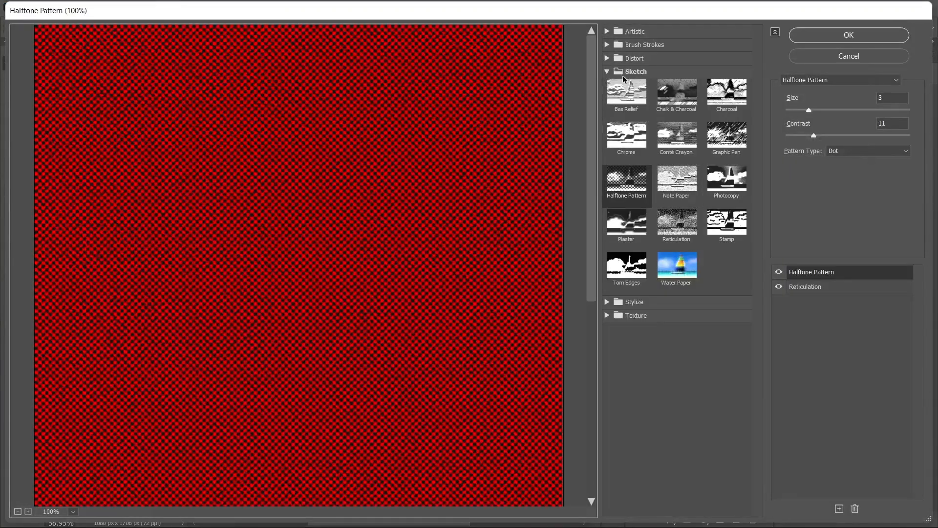
pyautogui.click(675, 228)
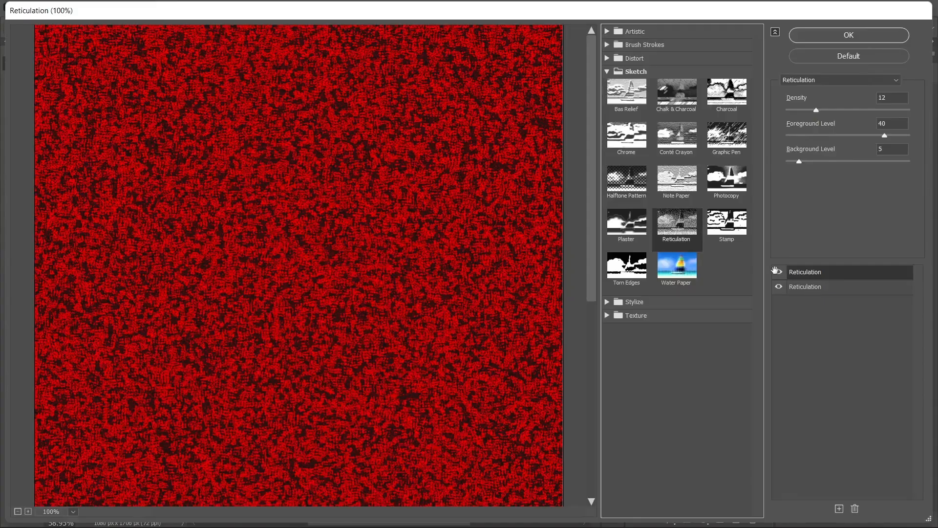
pyautogui.hotkey('ctrl', 'z')
pyautogui.click(799, 289)
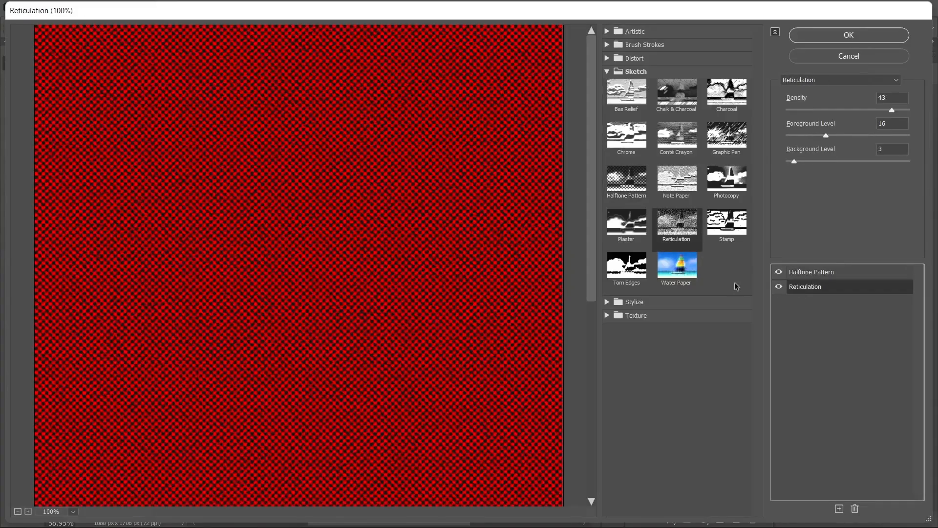
pyautogui.hotkey('ctrl', '0')
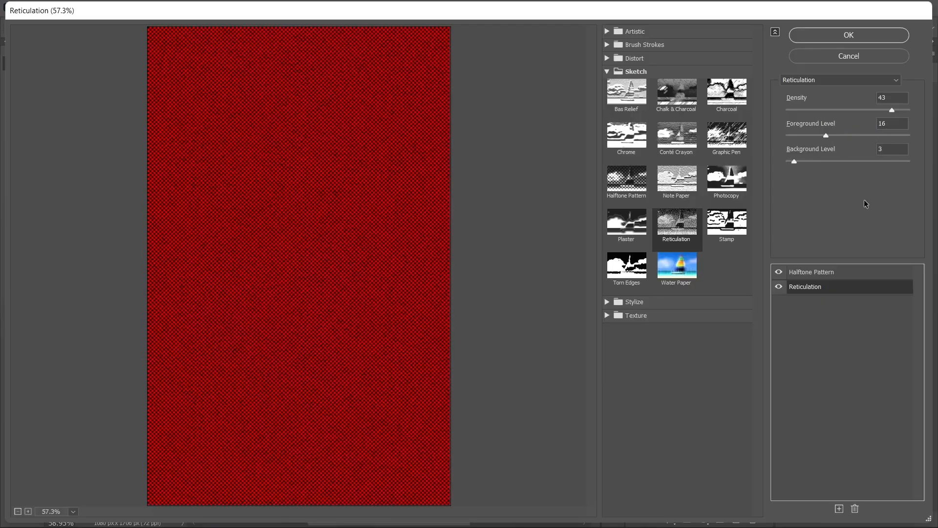
pyautogui.click(825, 277)
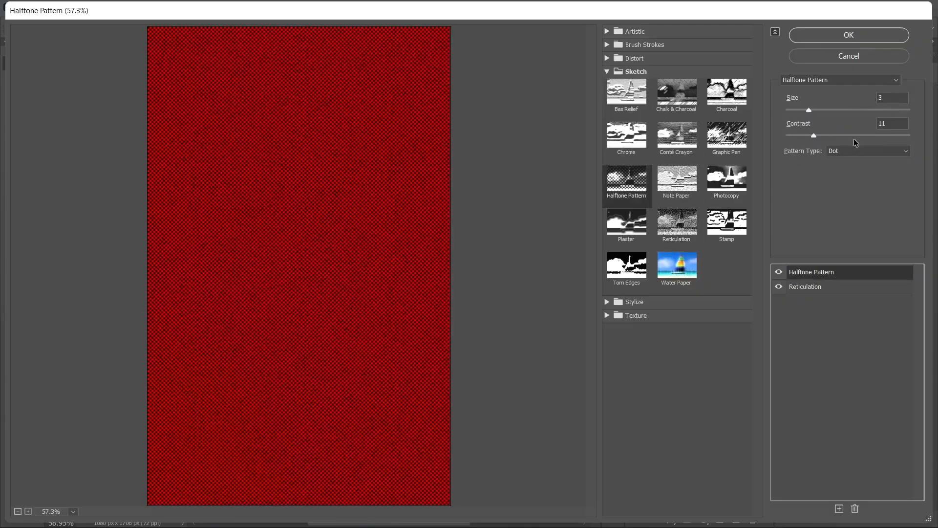
pyautogui.click(870, 153)
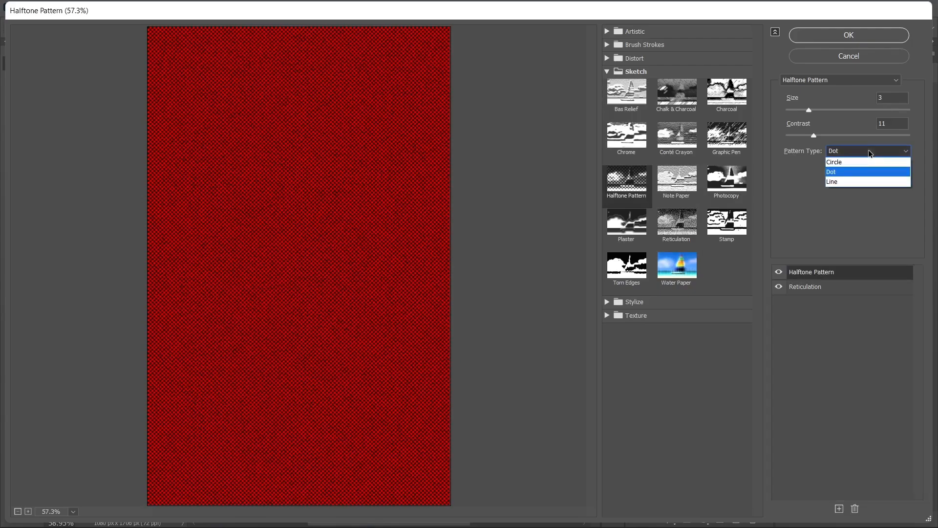
pyautogui.click(824, 233)
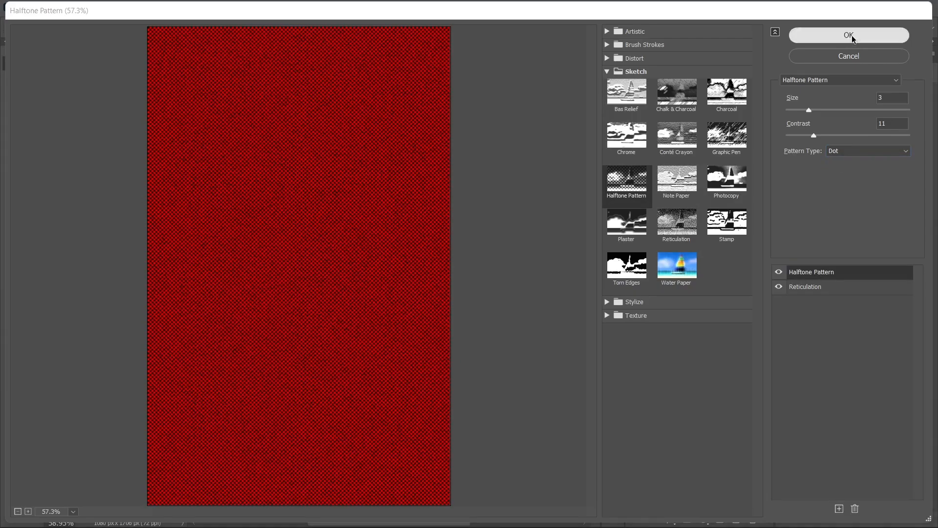
pyautogui.click(848, 34)
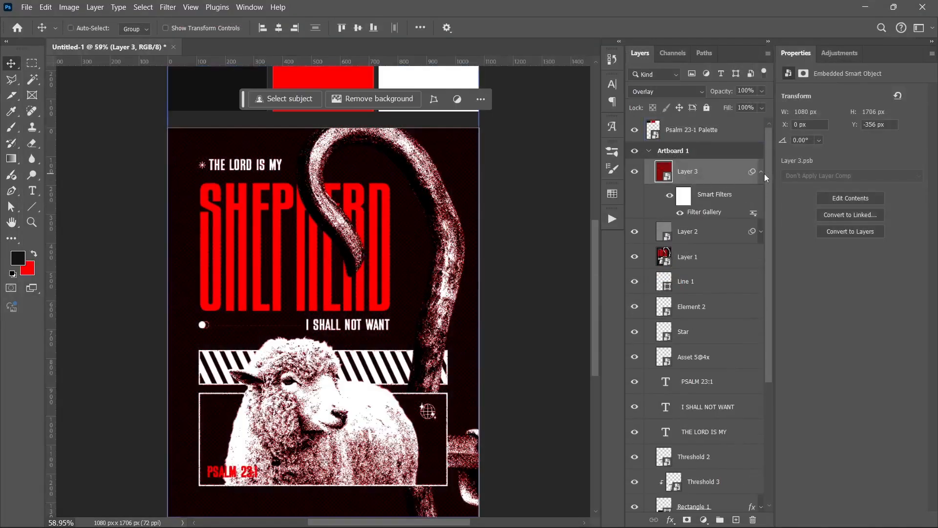
# - Review the Filter Gallery settings on Layer 3 and delete that layer
pyautogui.doubleClick(698, 209)
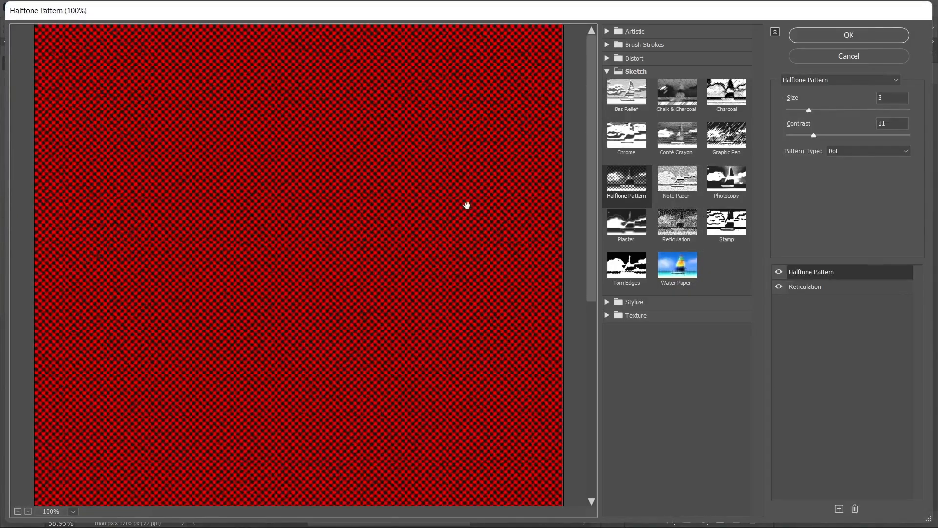
pyautogui.hotkey('ctrl', '0')
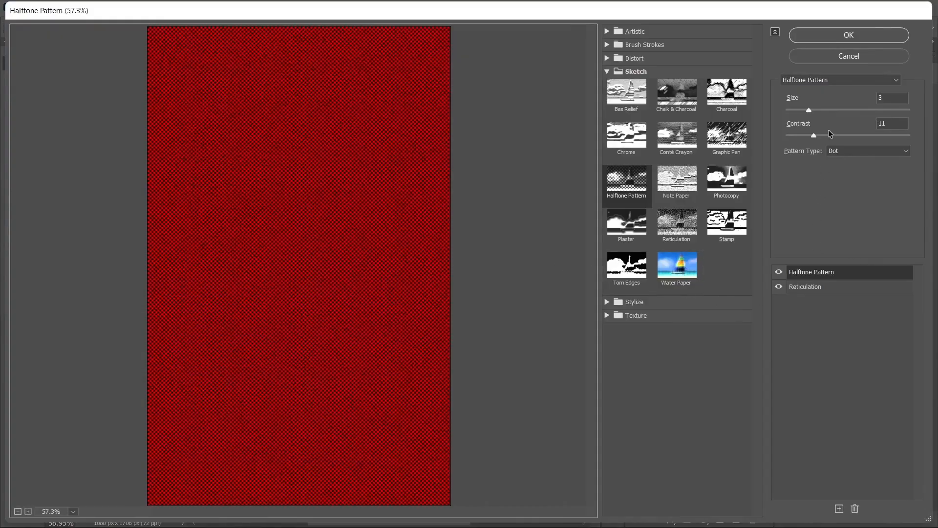
pyautogui.click(835, 37)
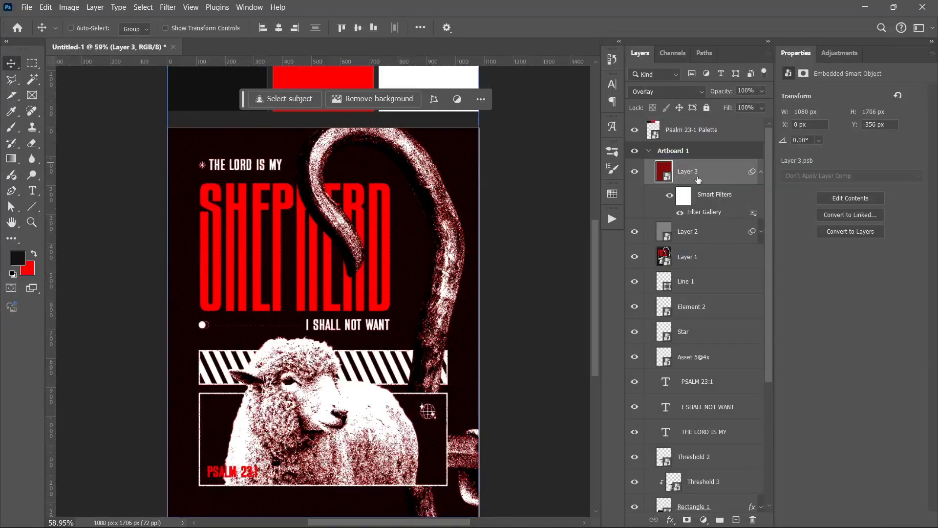
pyautogui.press('Delete')
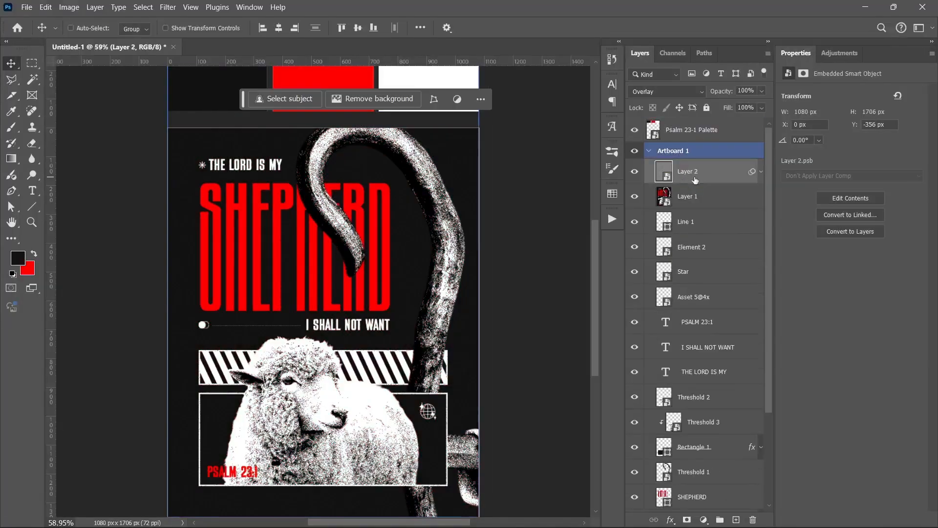
# - Add a new Overlay layer filled with 50% gray above Layer 2 and convert it to a smart object
pyautogui.hotkey('ctrl', 'shift', 'n')
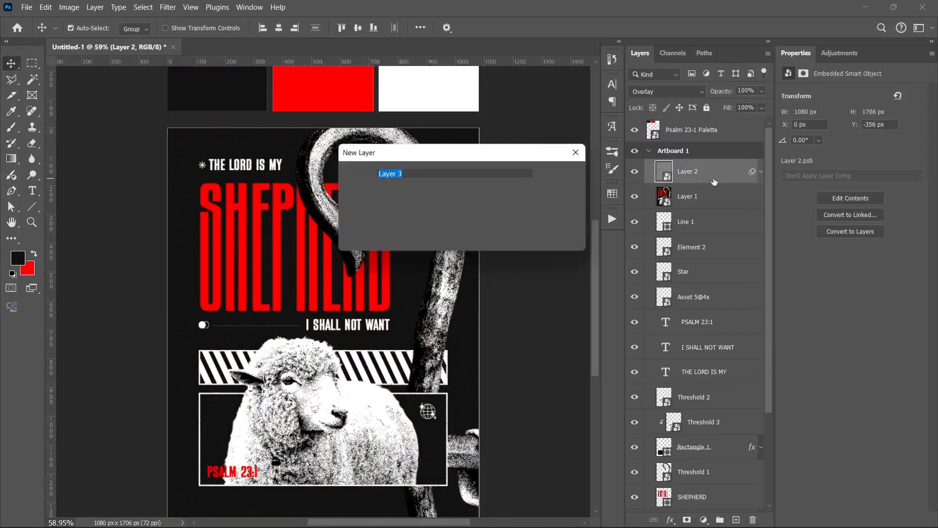
pyautogui.click(418, 225)
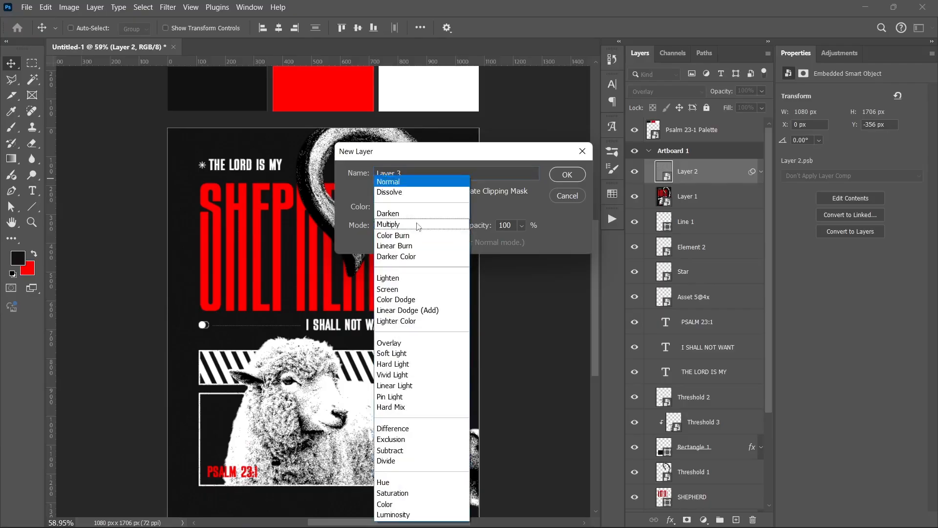
pyautogui.click(391, 342)
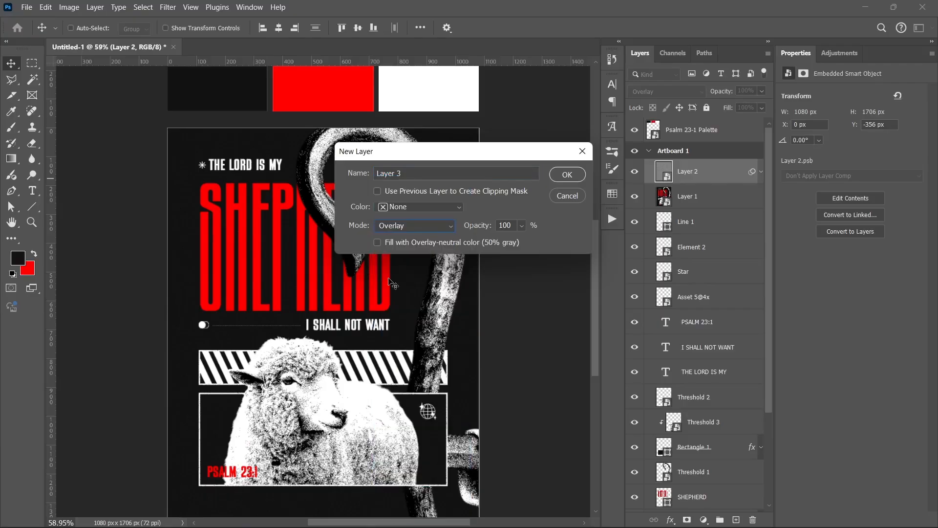
pyautogui.click(390, 243)
pyautogui.click(566, 174)
pyautogui.rightClick(719, 179)
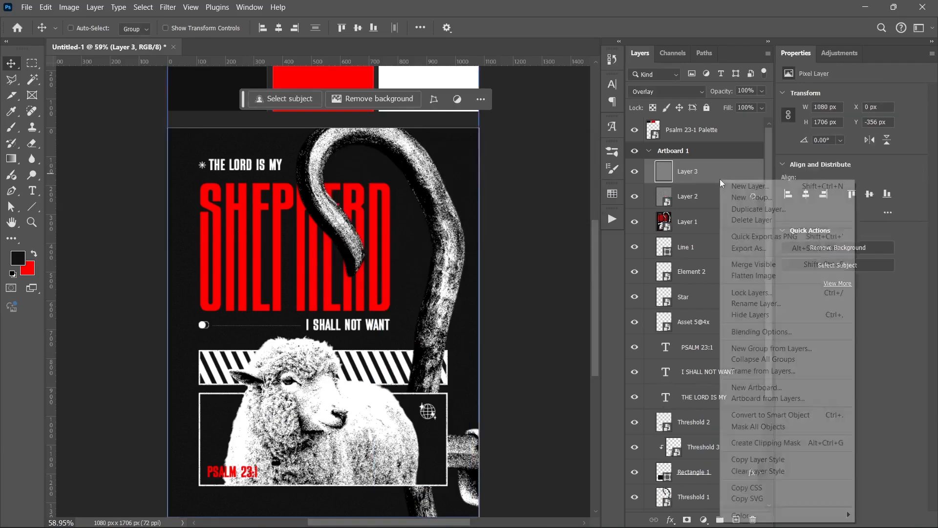
pyautogui.click(765, 414)
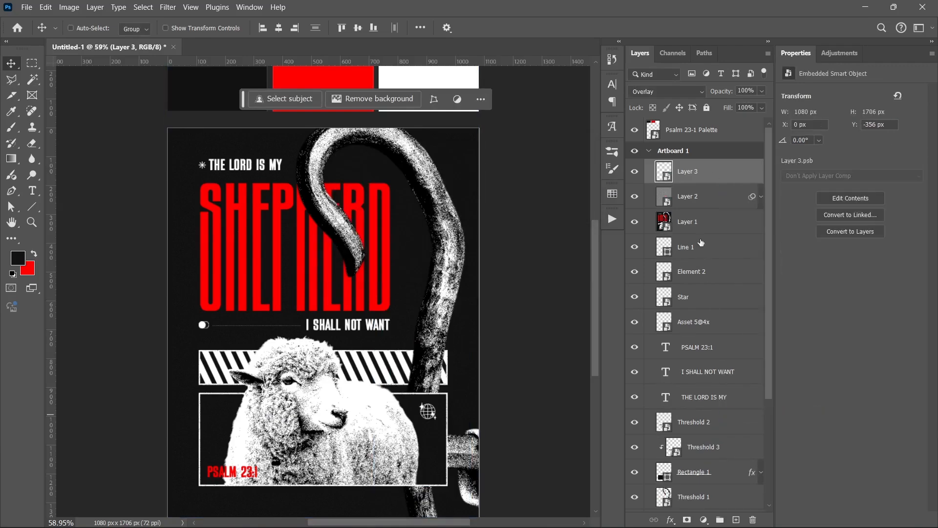
# - Open the Filter Gallery for Layer 3, fit the preview and remove the Halftone Pattern effect from the stack
pyautogui.click(166, 8)
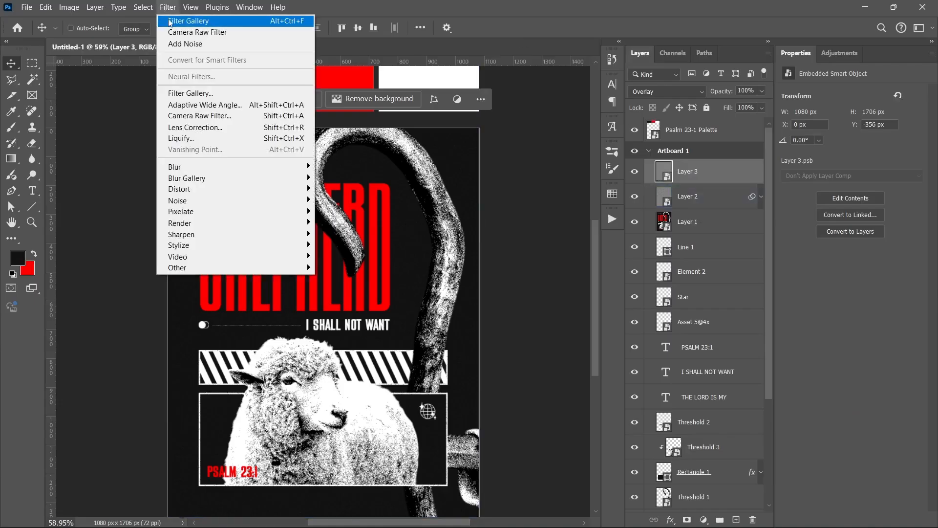
pyautogui.click(192, 94)
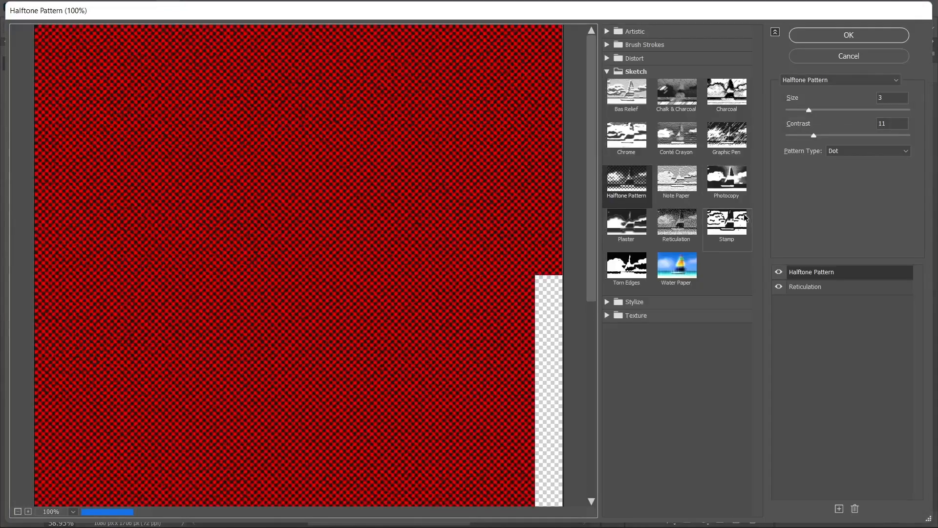
pyautogui.hotkey('ctrl', '0')
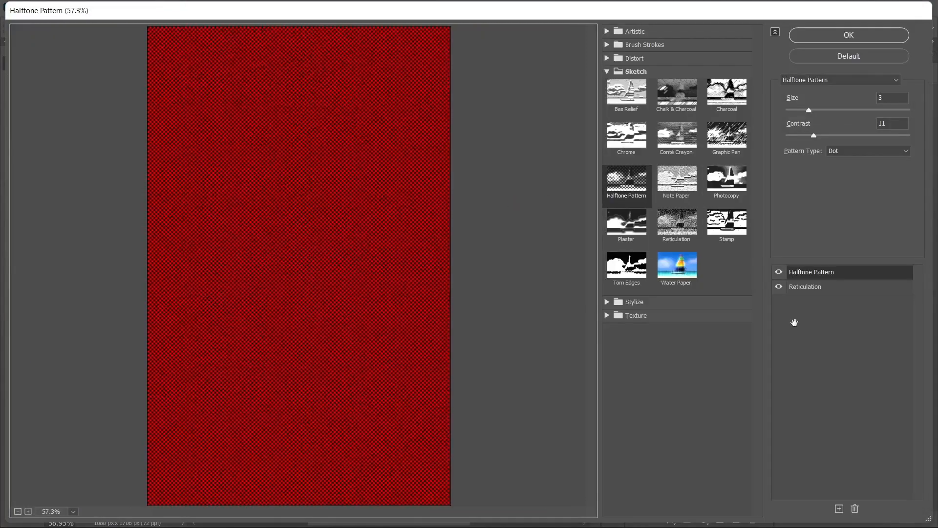
pyautogui.click(855, 509)
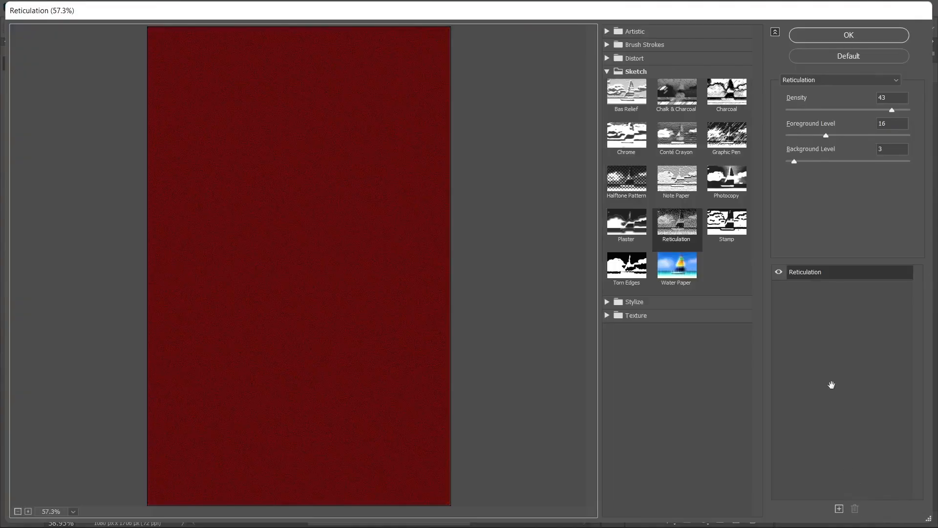
# - Try stacking a second Reticulation effect and swapping the remaining effect to Bas Relief in the Filter Gallery
pyautogui.click(684, 227)
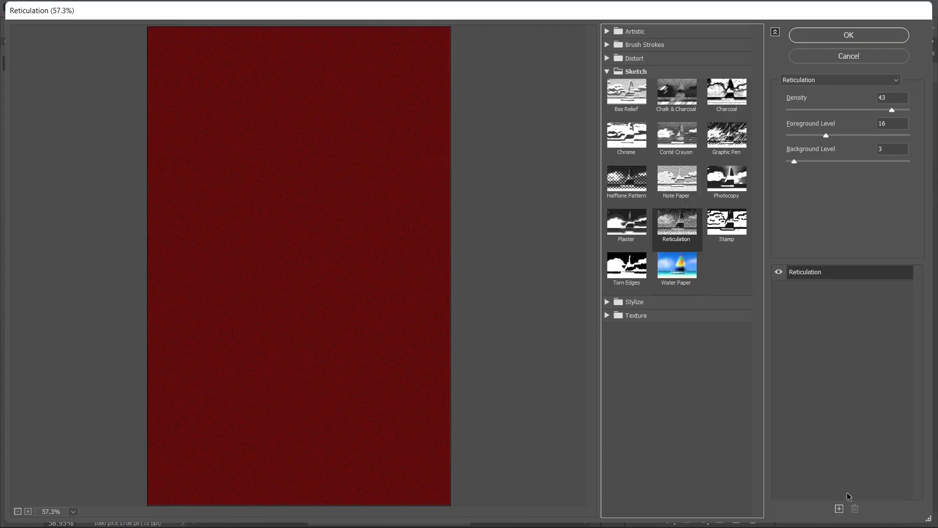
pyautogui.click(838, 508)
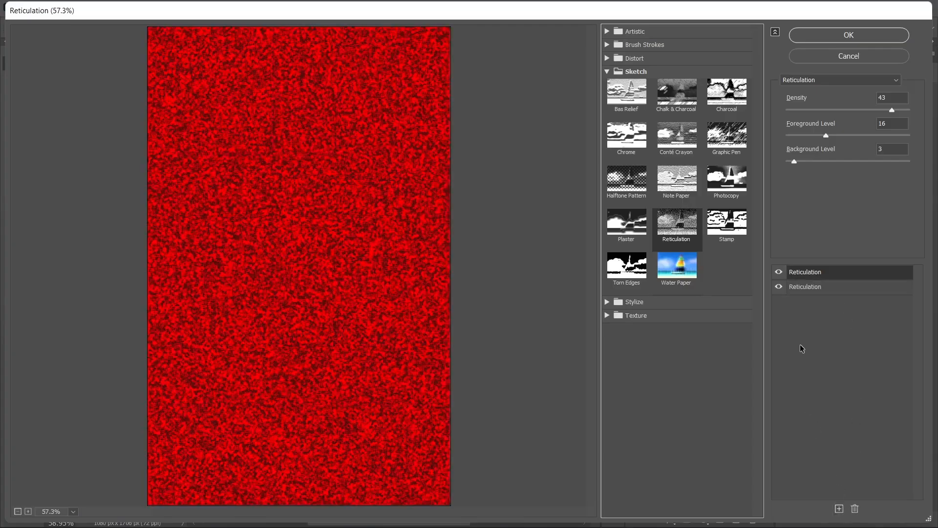
pyautogui.click(855, 508)
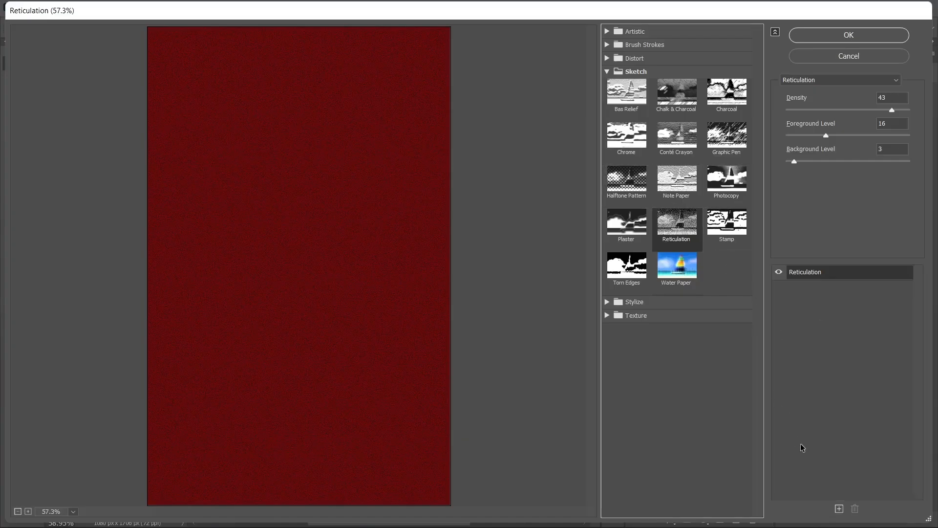
pyautogui.click(838, 507)
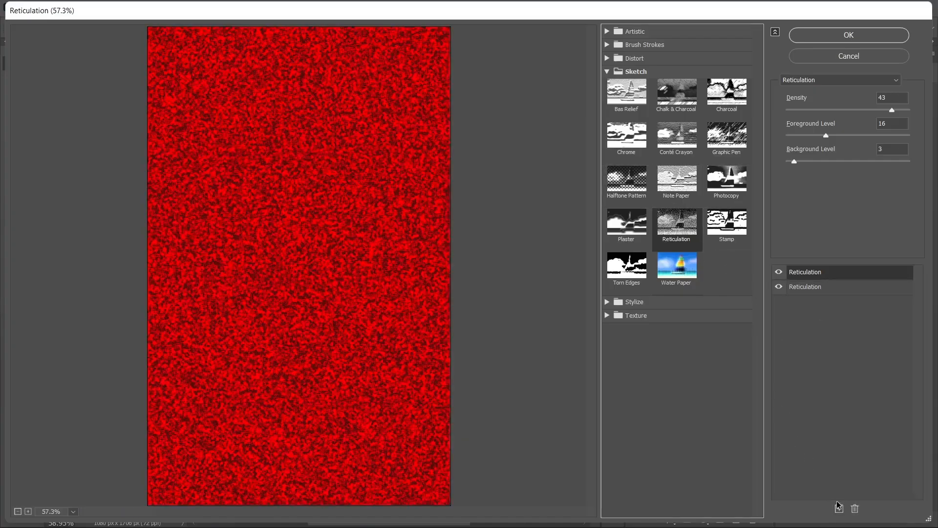
pyautogui.click(838, 508)
pyautogui.click(854, 509)
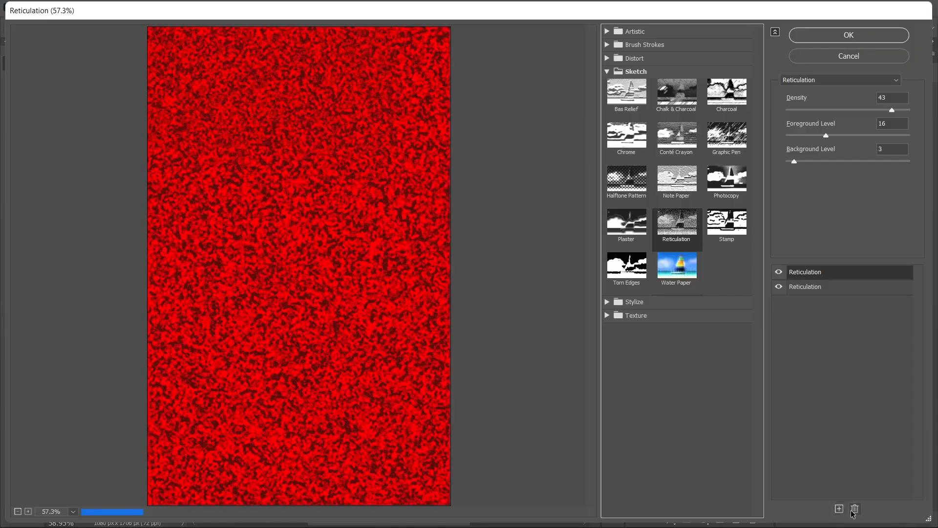
pyautogui.click(854, 508)
pyautogui.click(620, 89)
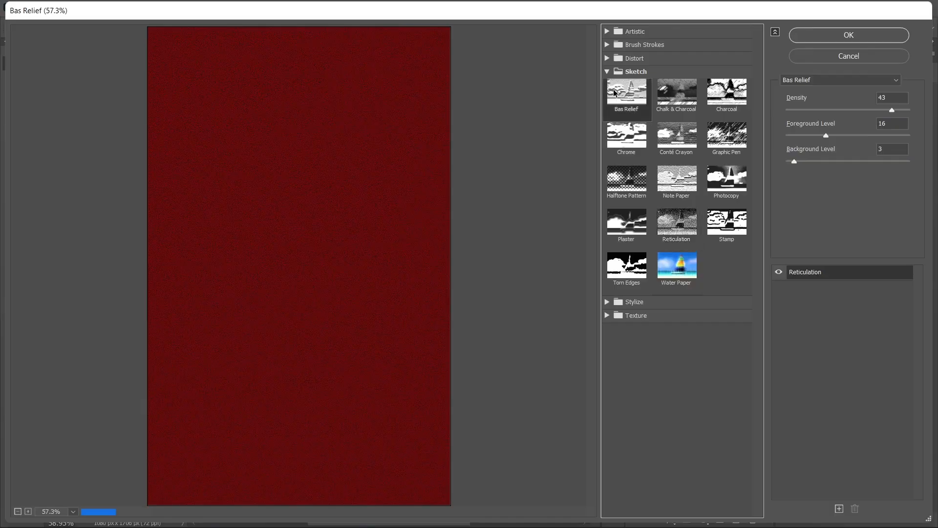
pyautogui.click(672, 221)
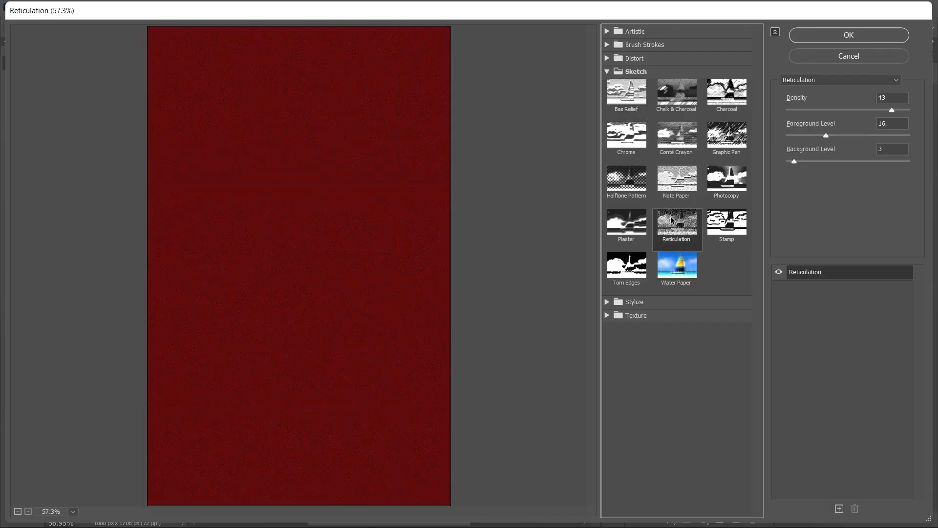
# - Apply a Halftone Pattern with size 3, contrast 11 and Dot type to Layer 3, and collapse its smart filter list
pyautogui.click(628, 176)
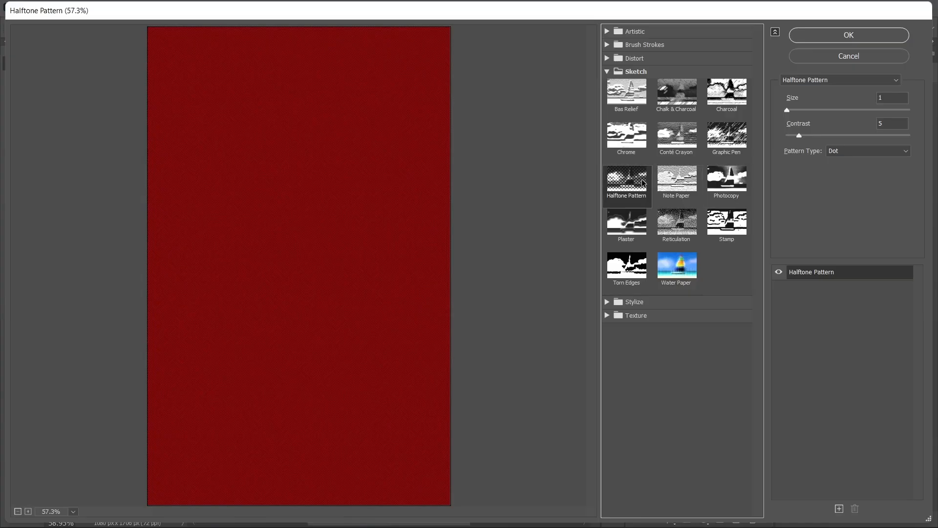
pyautogui.click(893, 94)
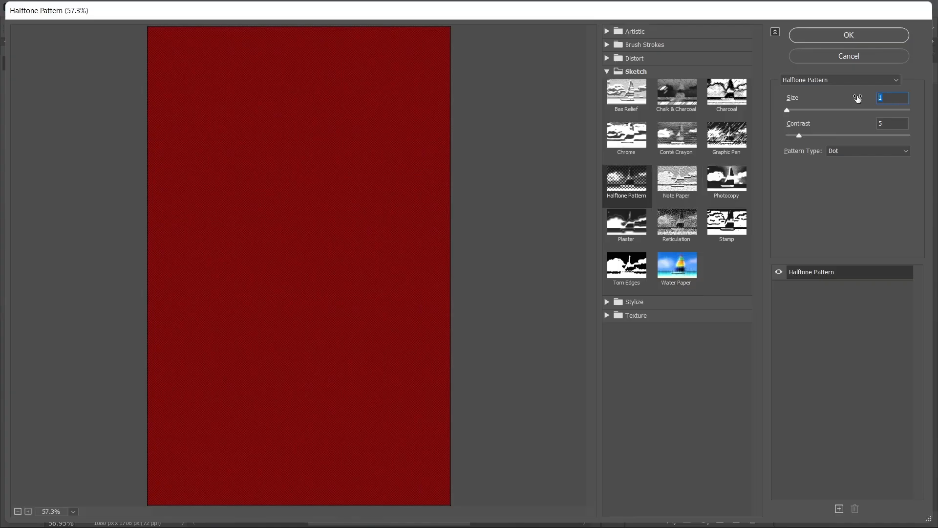
pyautogui.write('3')
pyautogui.press('Tab')
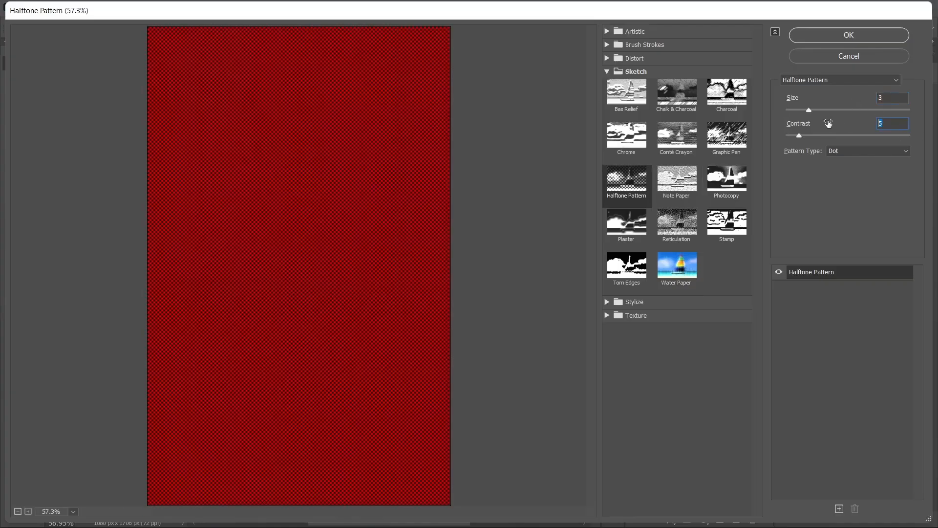
pyautogui.write('11')
pyautogui.click(848, 37)
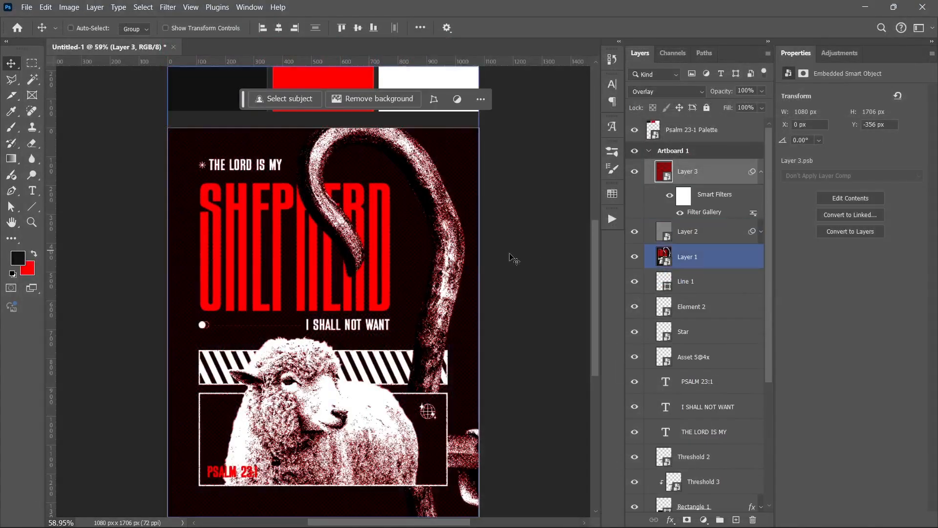
pyautogui.click(761, 172)
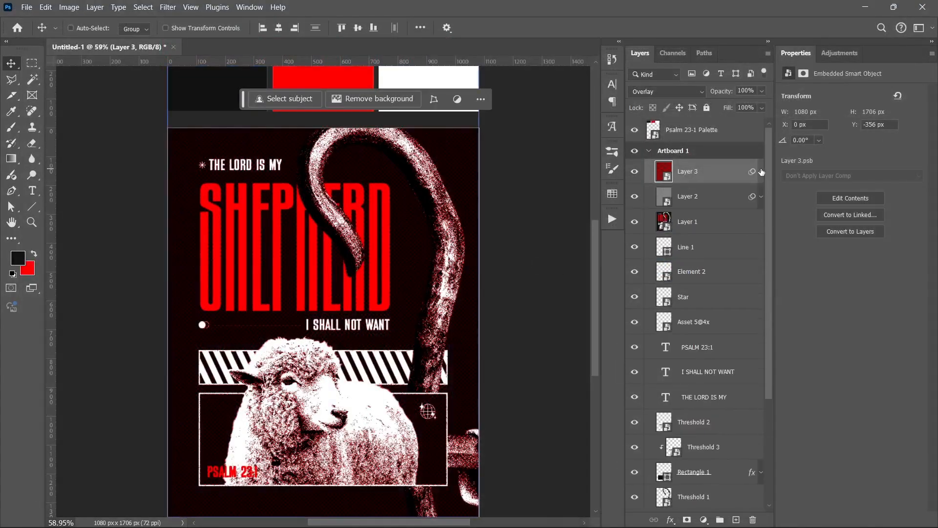
# - Check the contents of Layer 3's smart object and examine the halftone texture on the poster up close
pyautogui.doubleClick(666, 174)
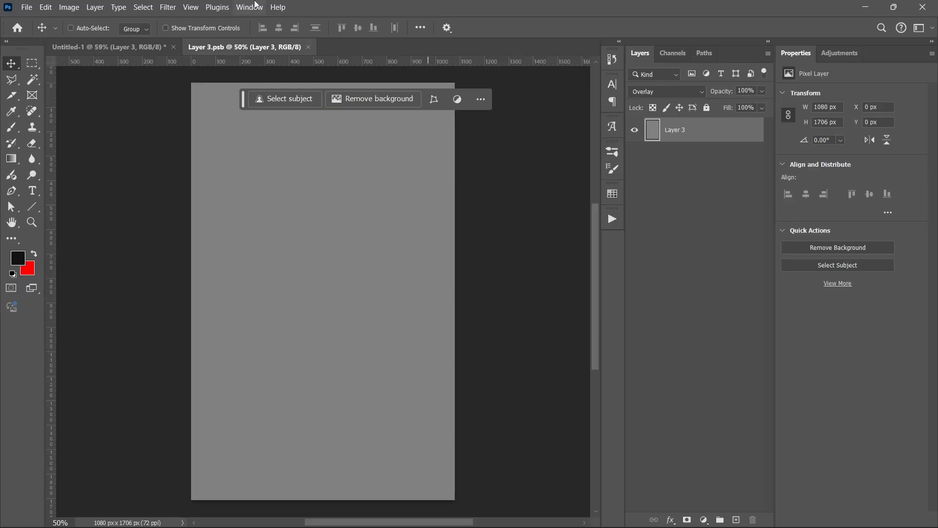
pyautogui.click(307, 47)
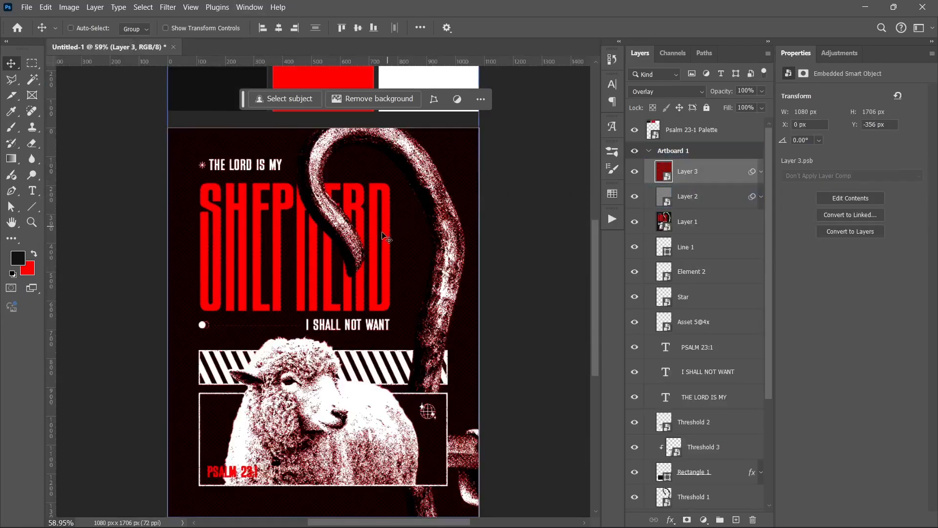
pyautogui.scroll(3, 383, 235)
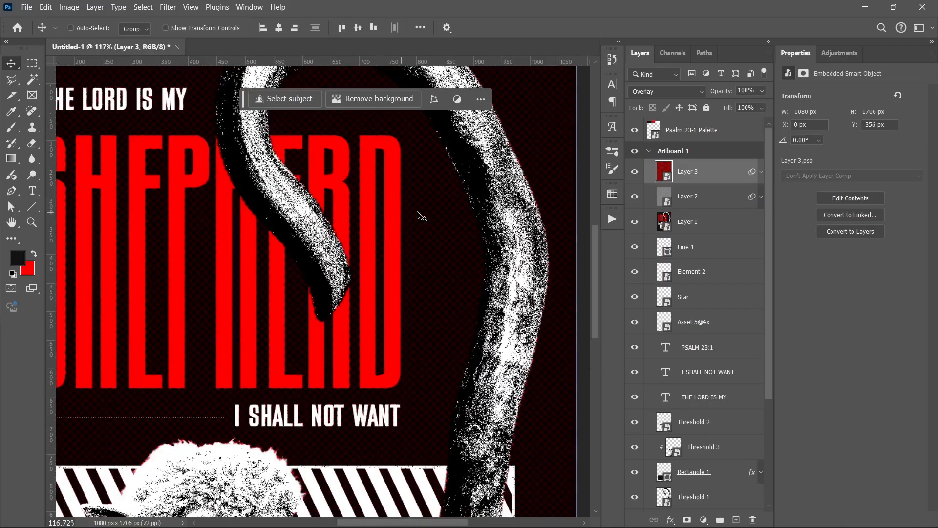
pyautogui.scroll(-3, 447, 220)
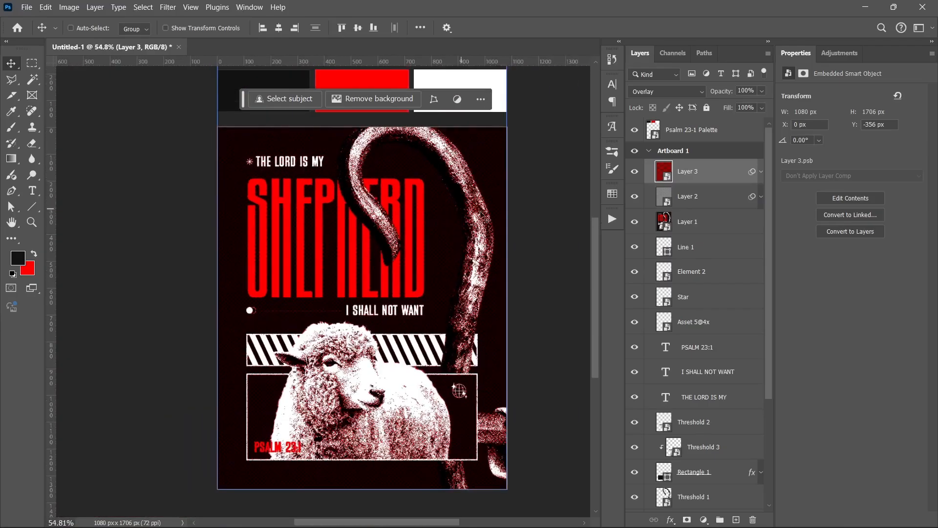
pyautogui.scroll(5, 446, 203)
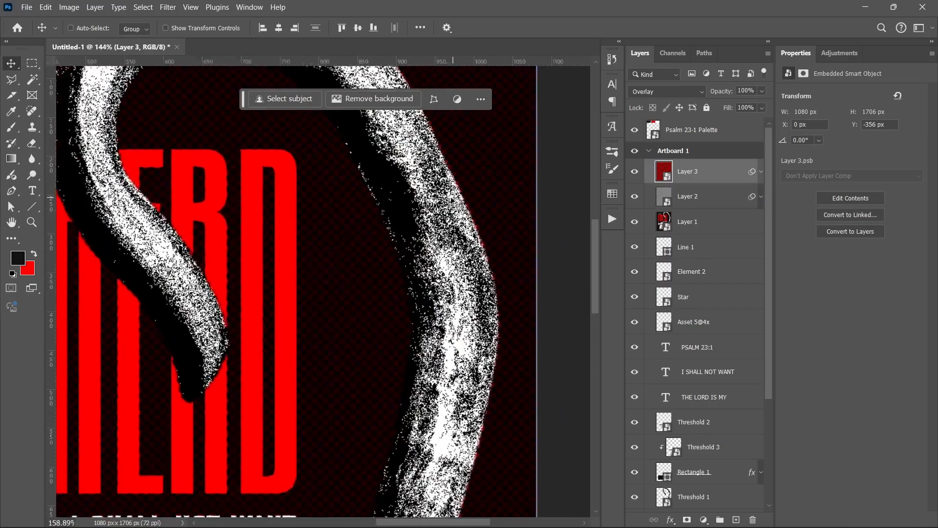
pyautogui.scroll(-4, 450, 200)
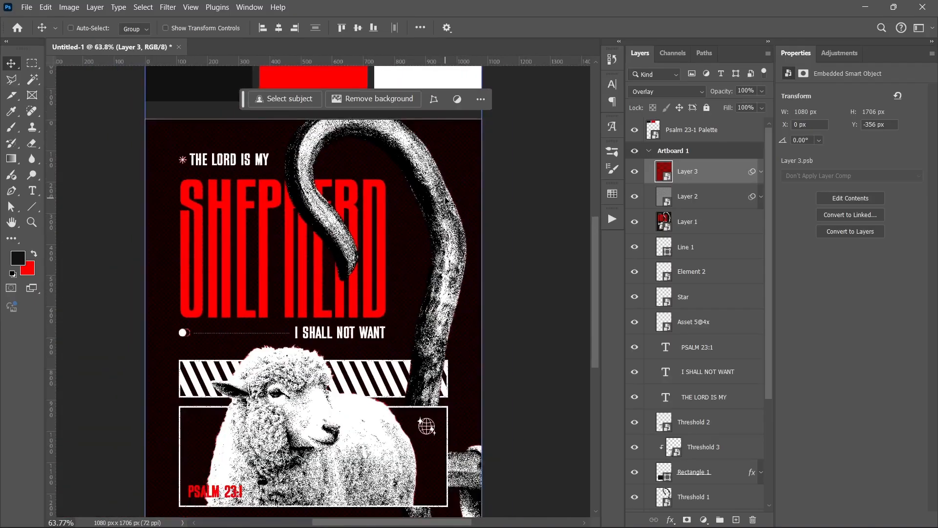
# - Combine Layer 1, Layer 2 and Layer 3 into a single smart object
pyautogui.keyDown('shift'); pyautogui.click(718, 219); pyautogui.keyUp('shift')
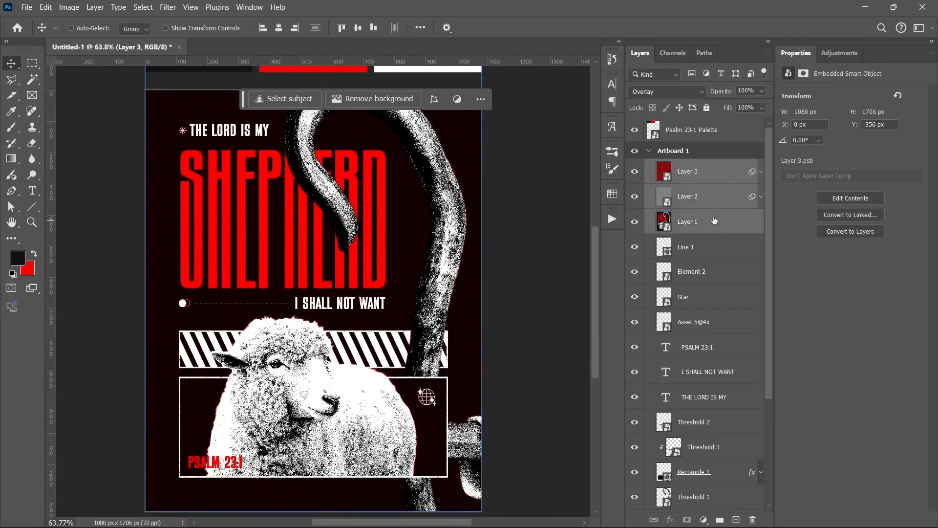
pyautogui.rightClick(711, 198)
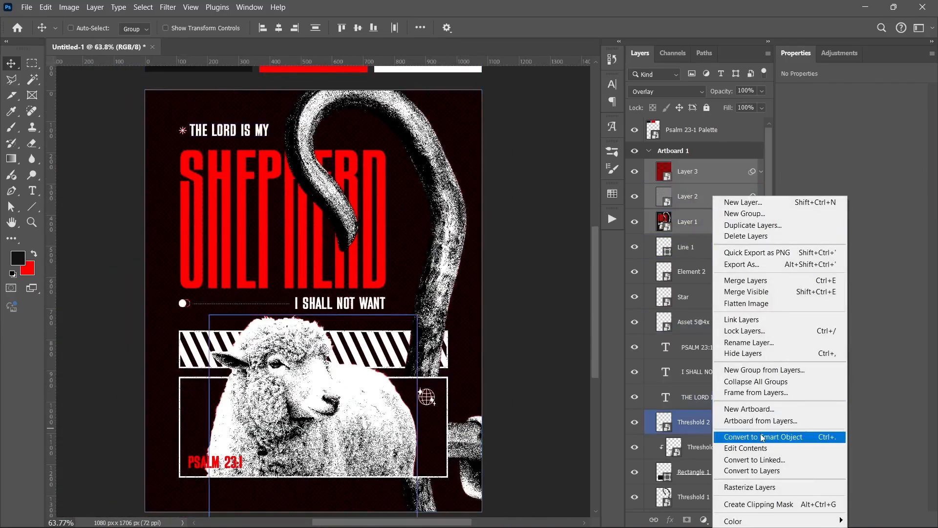
pyautogui.click(755, 437)
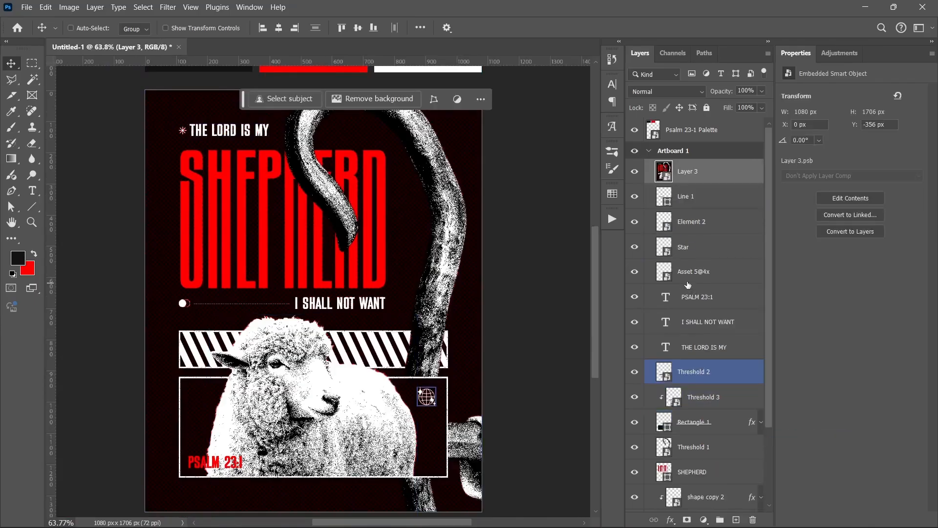
pyautogui.click(688, 282)
pyautogui.click(525, 274)
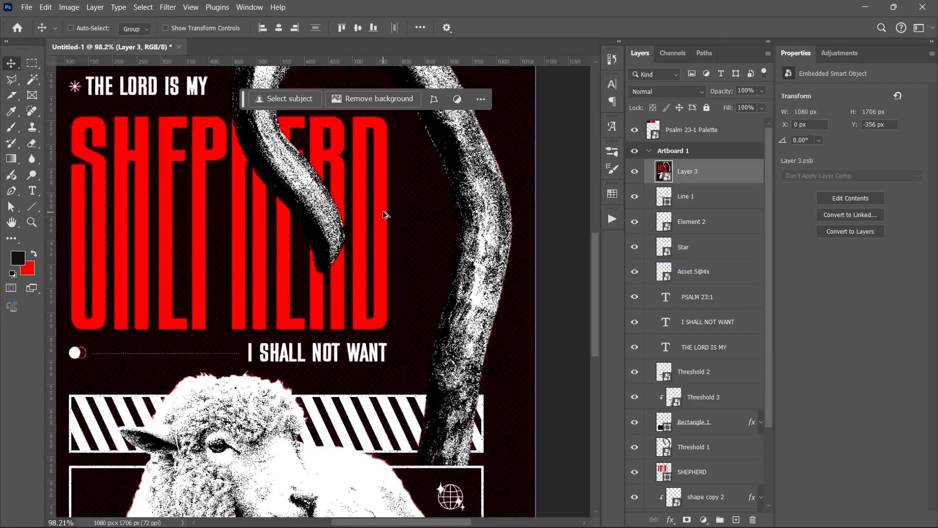
# - Add a Curves adjustment layer above Layer 3 and raise a lower RGB curve point to input 69, output 79
pyautogui.scroll(2, 387, 208)
pyautogui.scroll(-2, 388, 208)
pyautogui.scroll(-3, 388, 207)
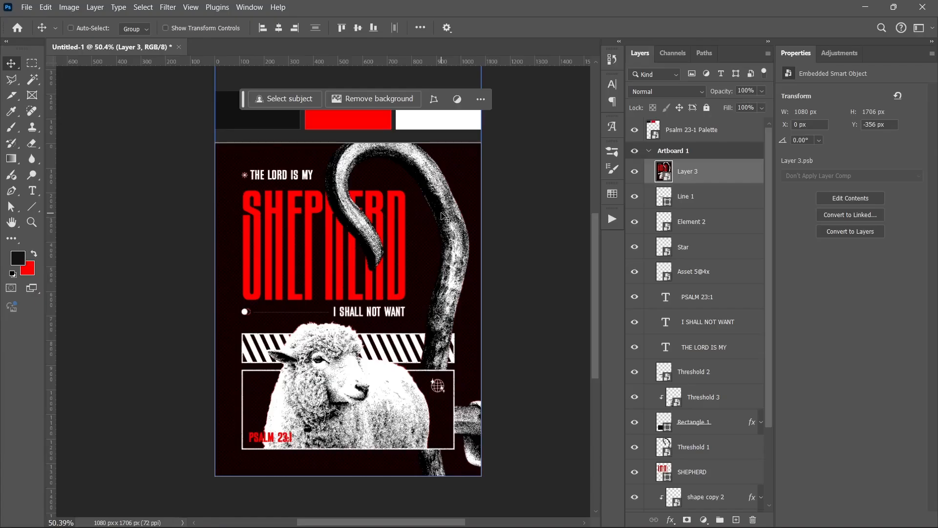
pyautogui.click(703, 519)
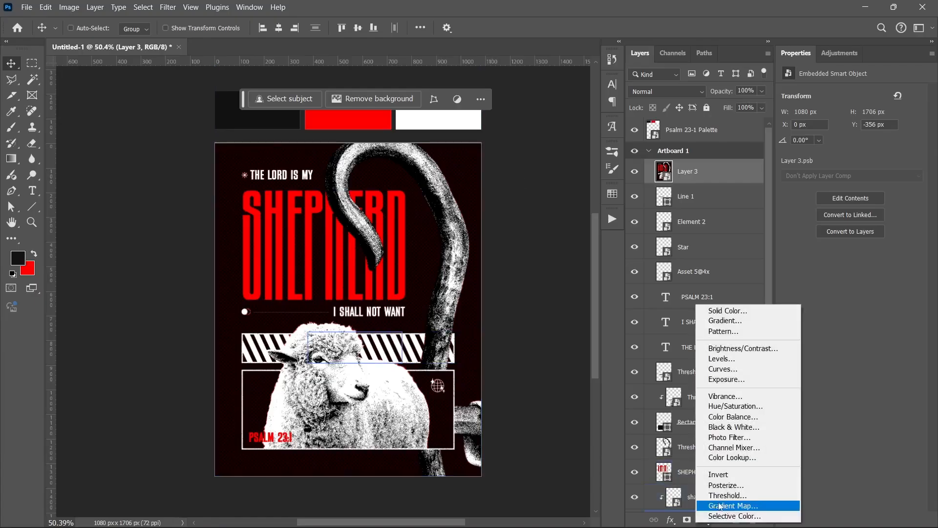
pyautogui.click(723, 368)
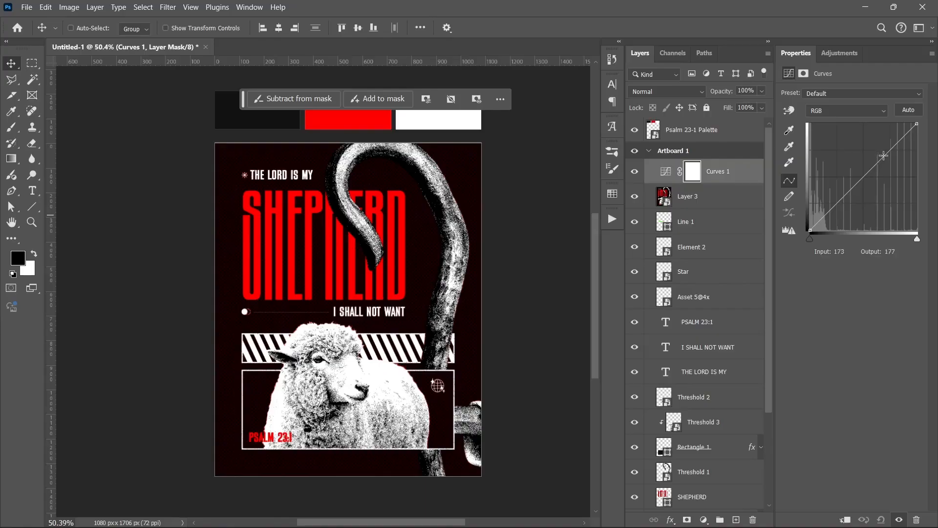
pyautogui.moveTo(842, 198); pyautogui.dragTo(838, 196)
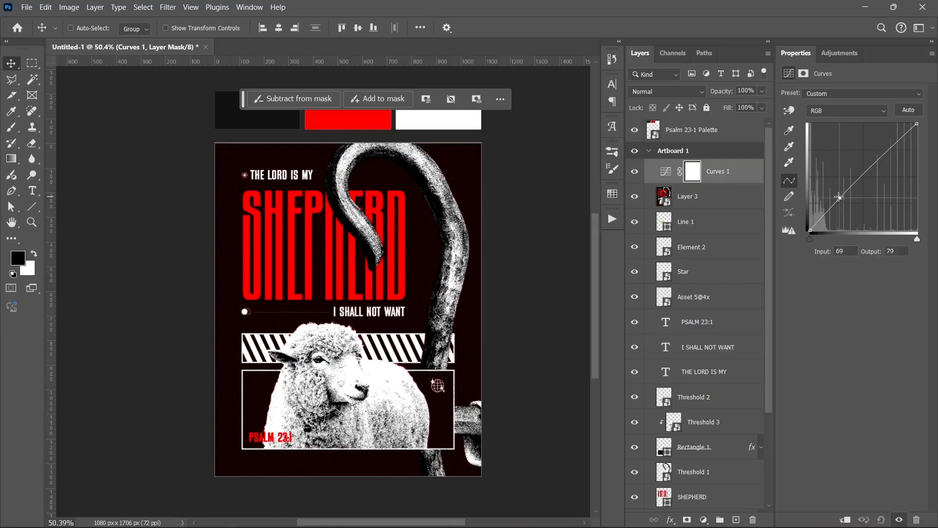
# - Add an upper RGB curve point at input 196, output 189 in the Curves 1 adjustment
pyautogui.moveTo(893, 149); pyautogui.dragTo(892, 151)
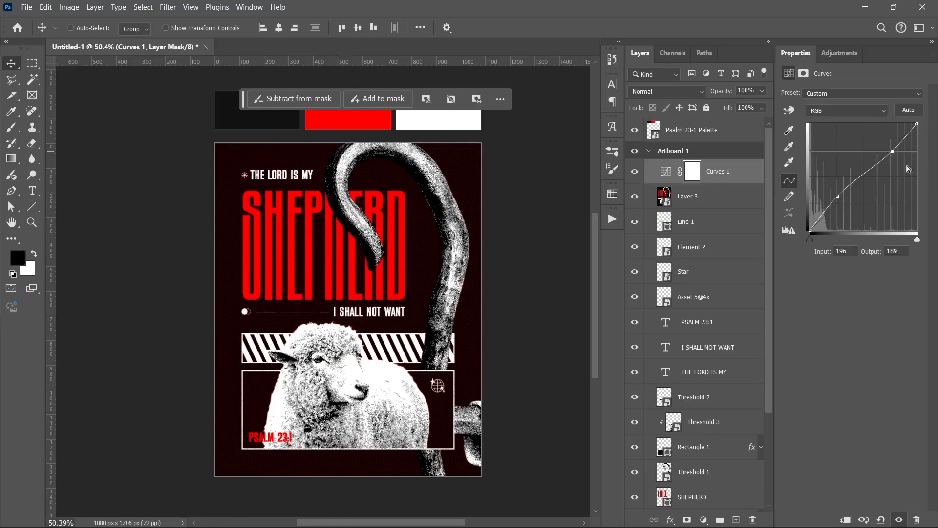
pyautogui.click(731, 255)
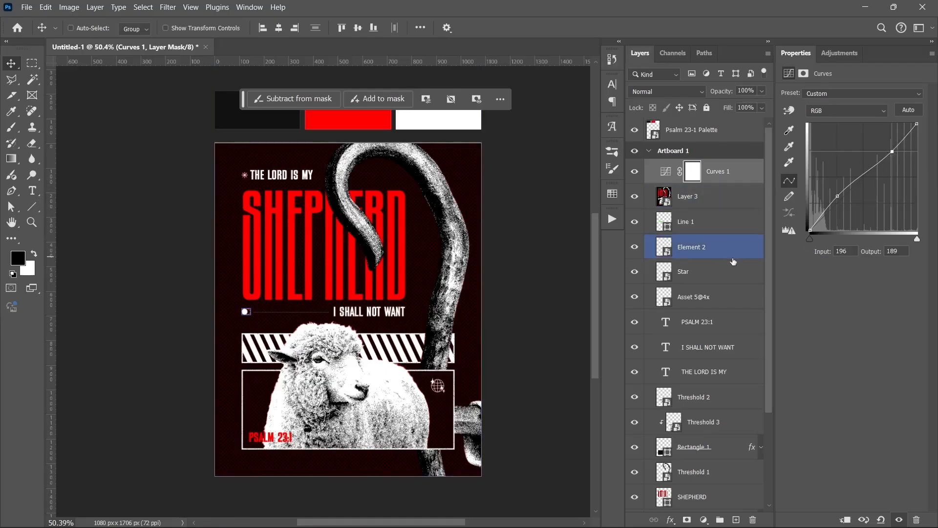
# - Place Texture1 from the Psalm 23-1 folder above Curves 1 and enlarge it to the artboard's full 1080 px width
pyautogui.click(404, 513)
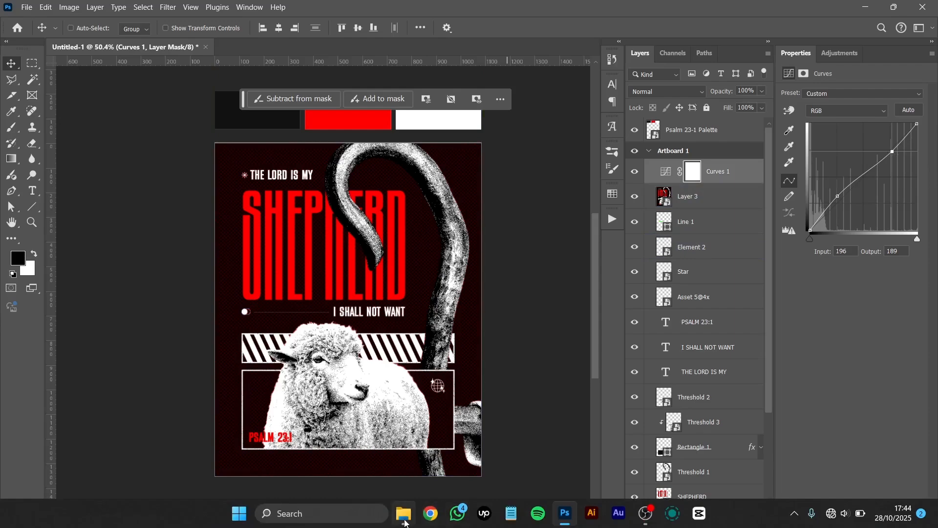
pyautogui.moveTo(392, 297); pyautogui.dragTo(122, 303)
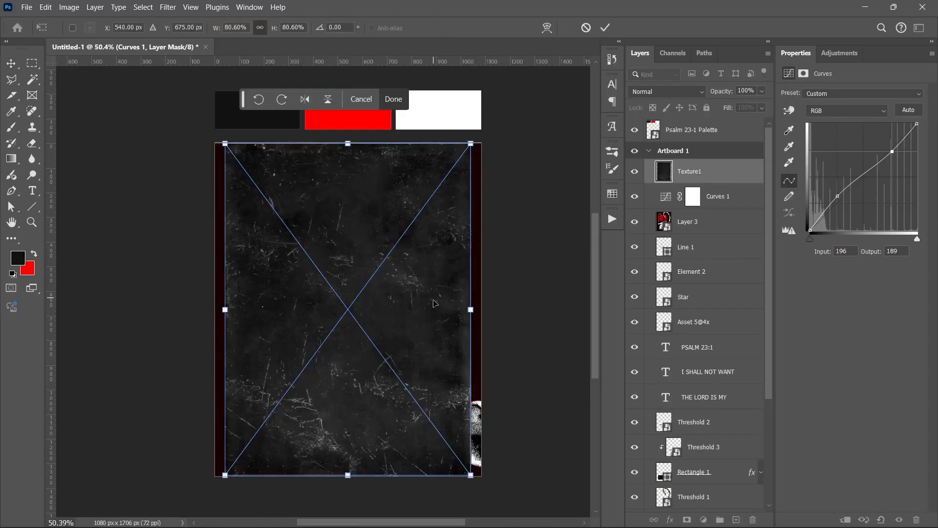
pyautogui.moveTo(471, 310); pyautogui.dragTo(480, 309)
pyautogui.click(604, 29)
# - Set Texture1's blend mode to Lighten and its fill to 68%
pyautogui.click(655, 90)
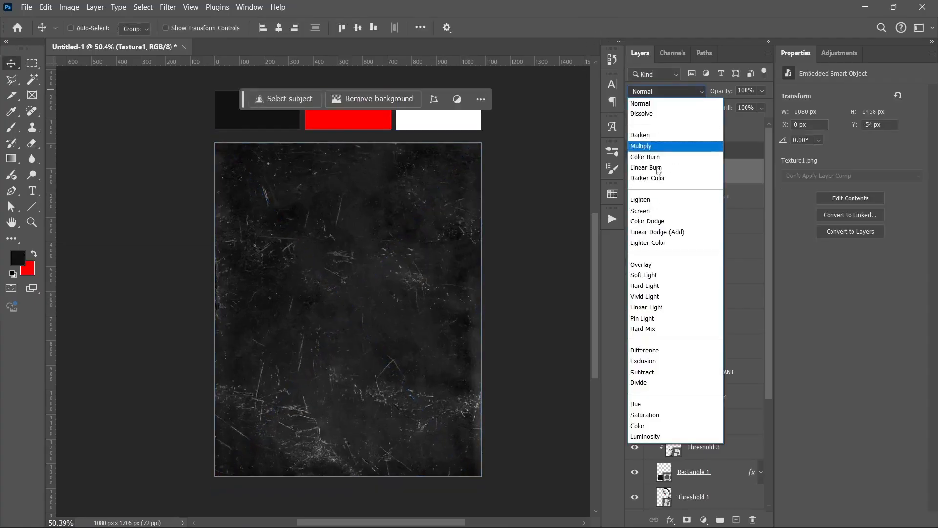
pyautogui.click(648, 200)
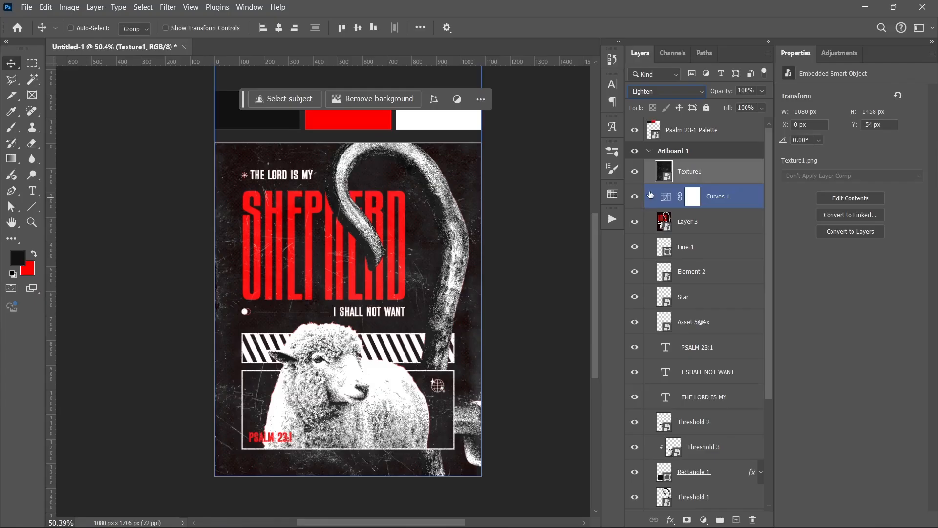
pyautogui.click(761, 108)
pyautogui.moveTo(767, 121); pyautogui.dragTo(748, 122)
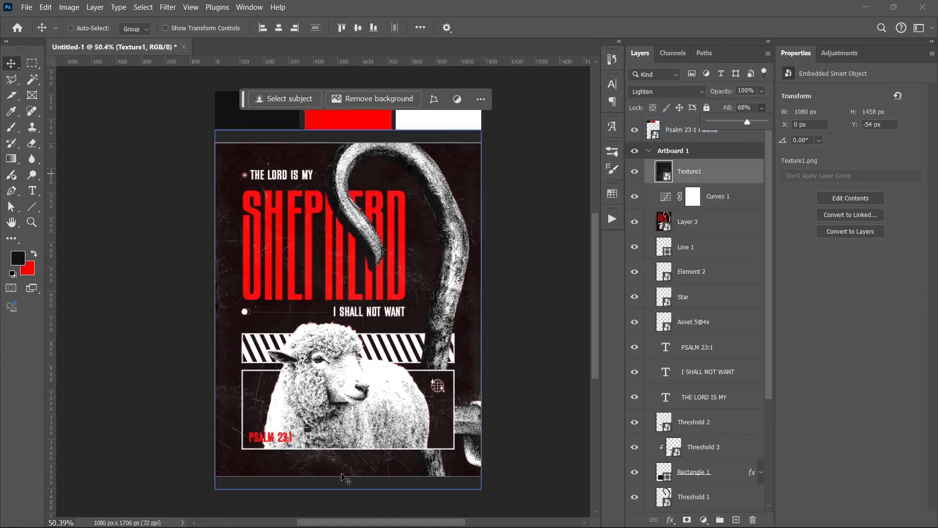
# - Place Texture2 above Texture1, enlarge it to the artboard's full 1080 px width, and set its blend mode to Lighten
pyautogui.click(400, 514)
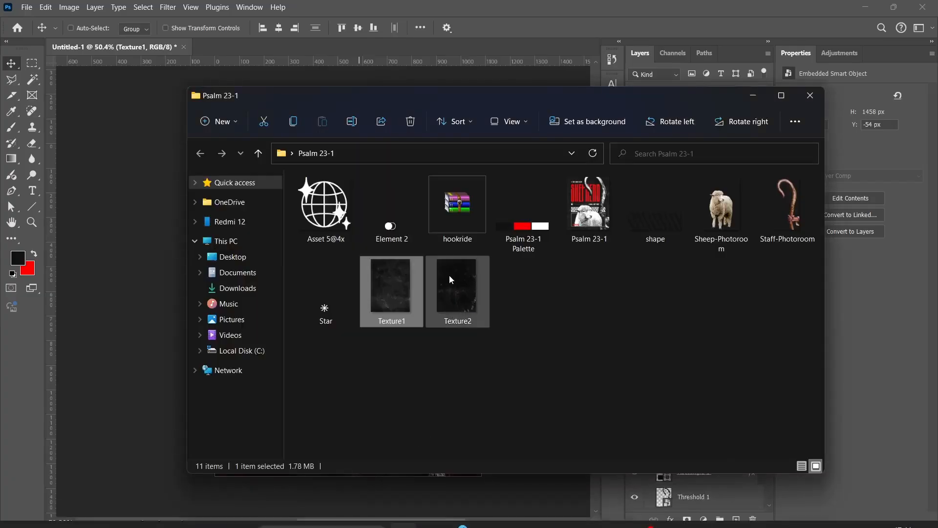
pyautogui.click(456, 293)
pyautogui.moveTo(456, 290); pyautogui.dragTo(238, 290)
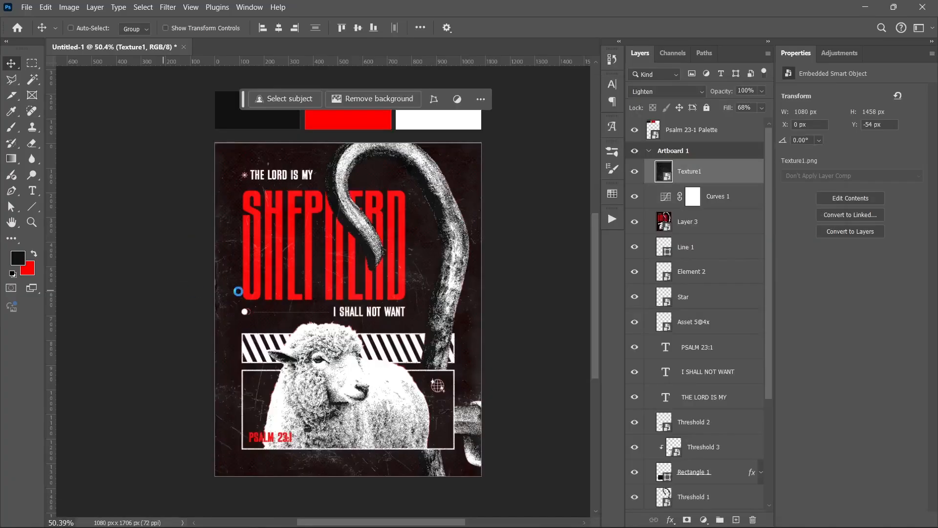
pyautogui.moveTo(471, 309); pyautogui.dragTo(480, 310)
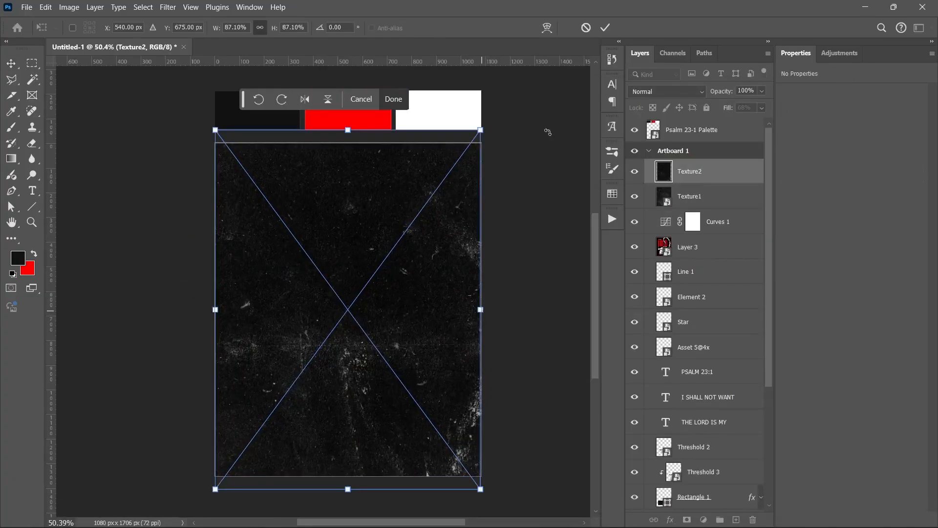
pyautogui.click(606, 27)
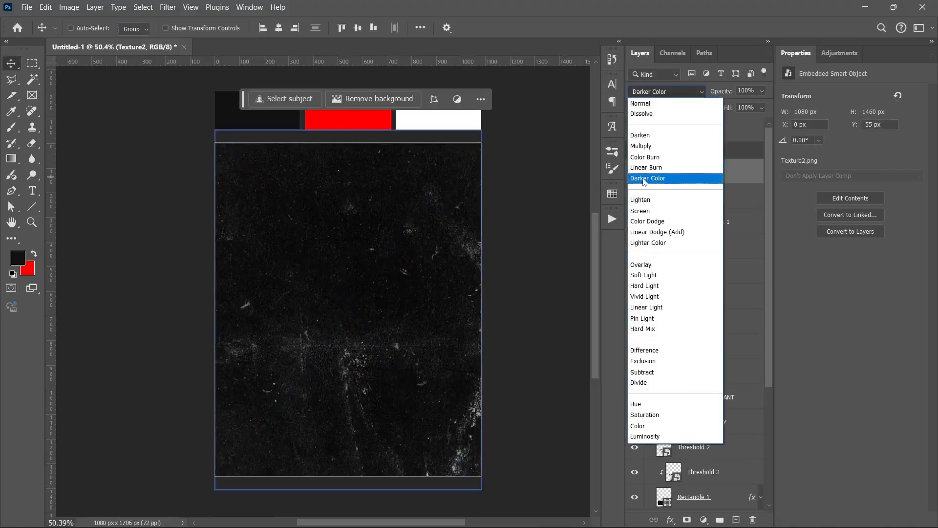
pyautogui.click(642, 199)
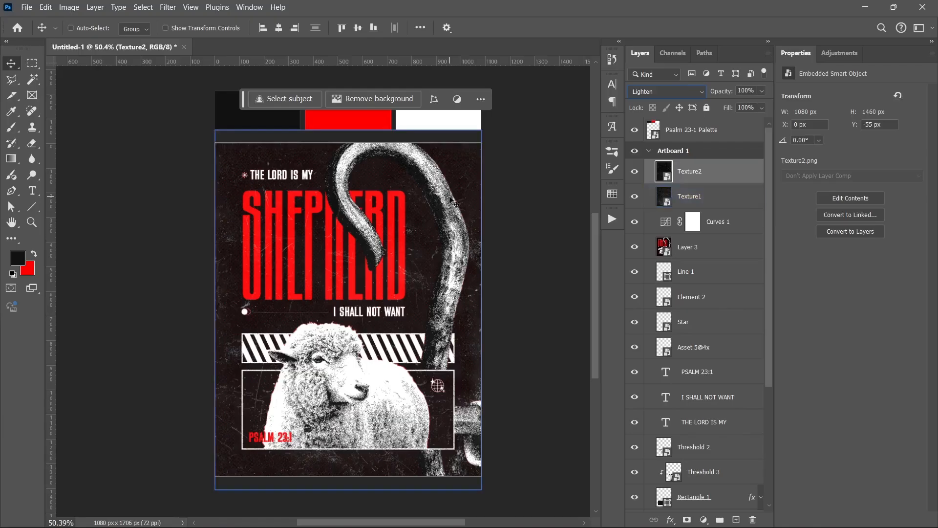